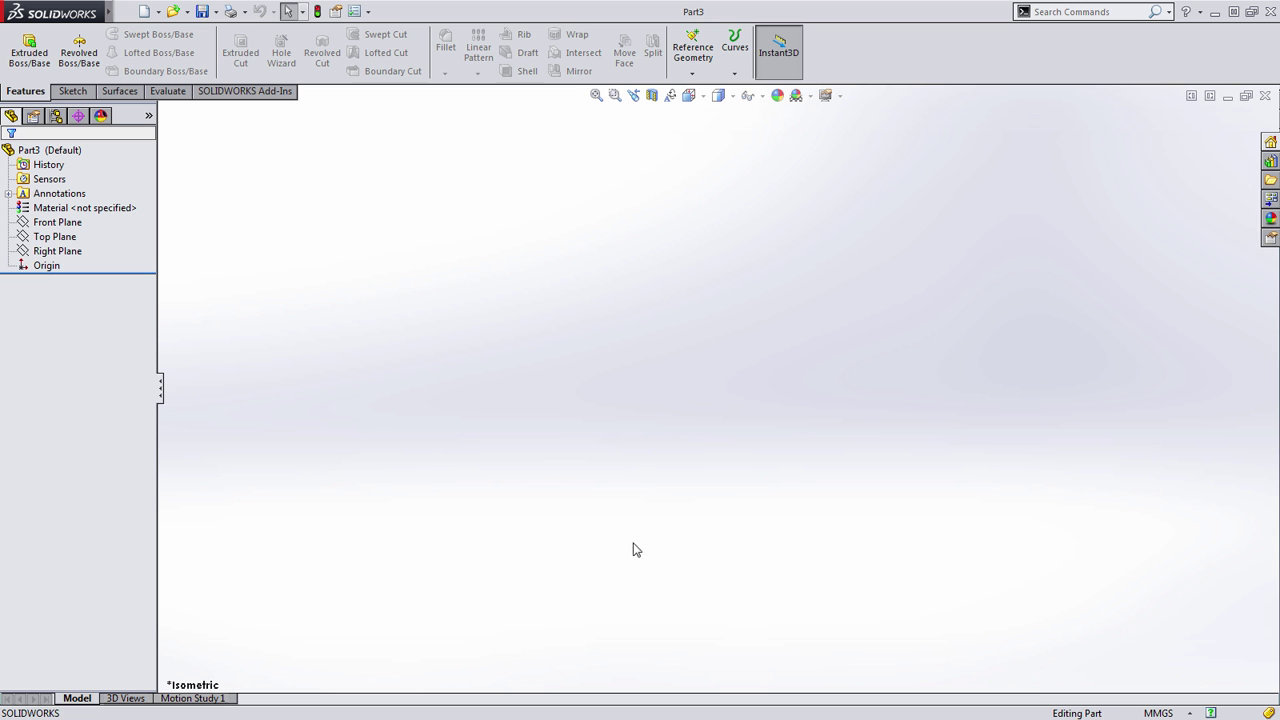
Start a sketch on the Top Plane and draw a vertical midpoint line about 83 mm long centred on the origin
click(68, 239)
click(85, 219)
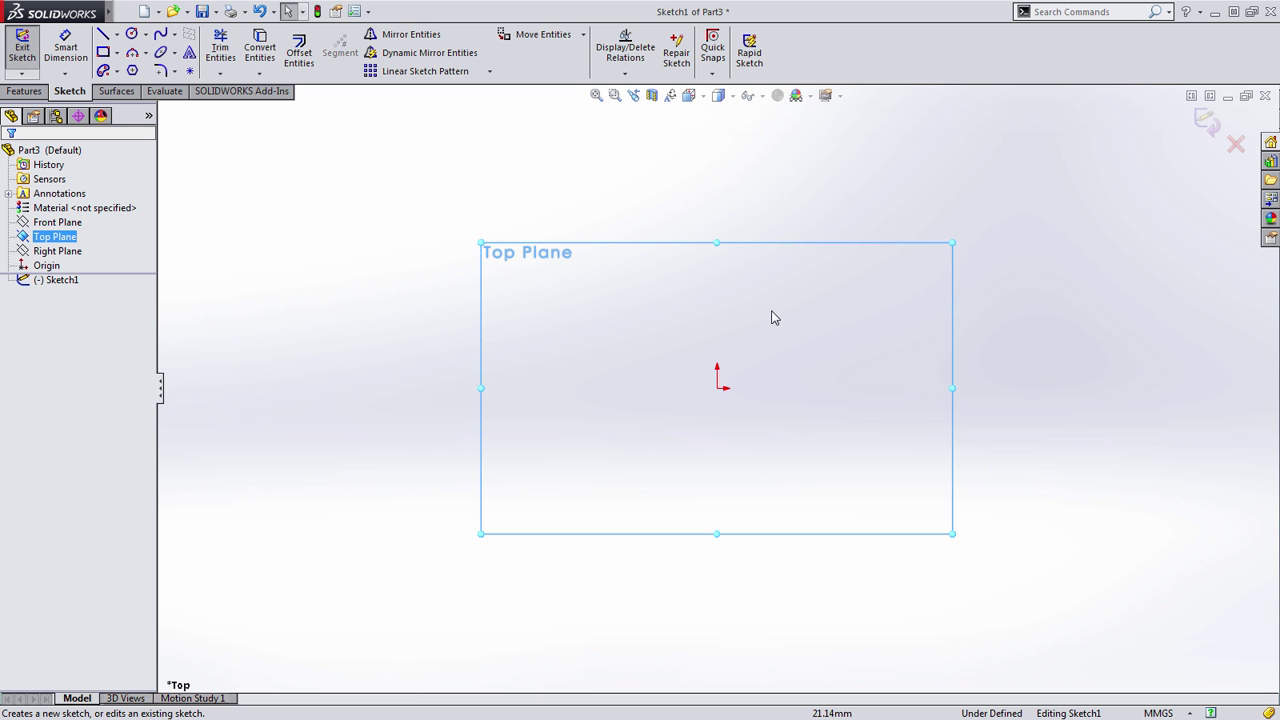
key(s)
click(877, 324)
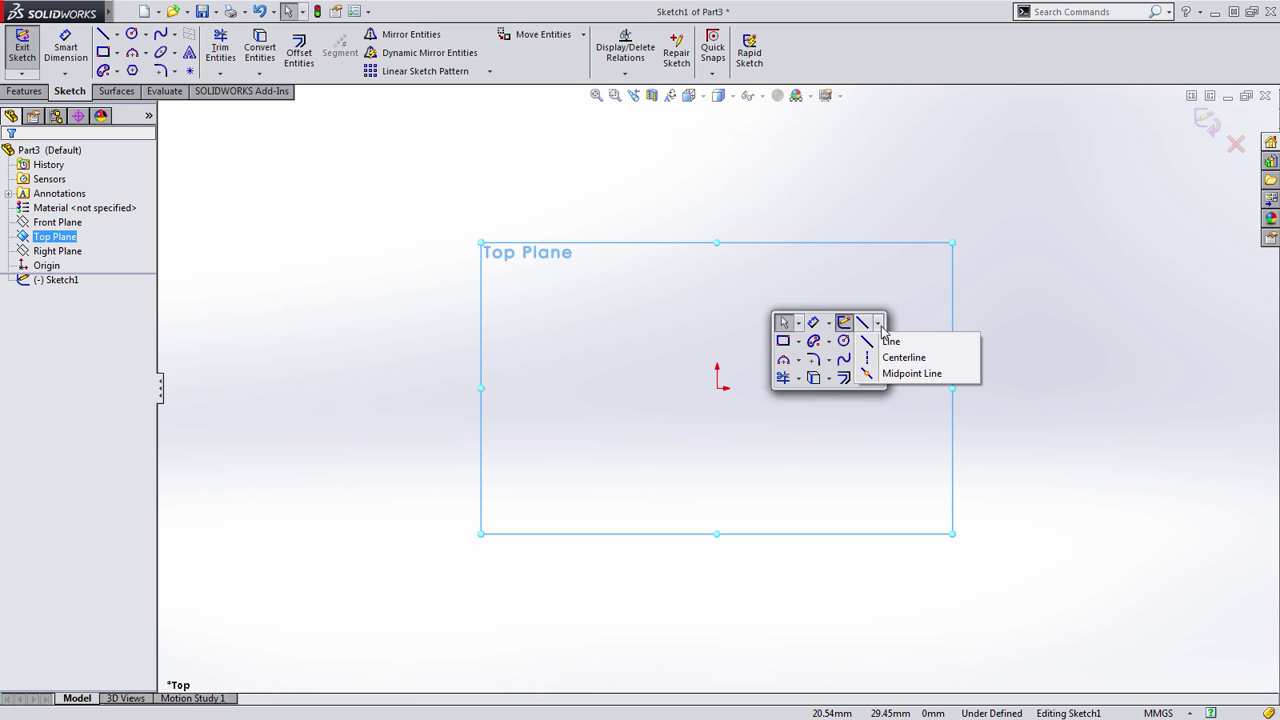
click(905, 378)
click(717, 388)
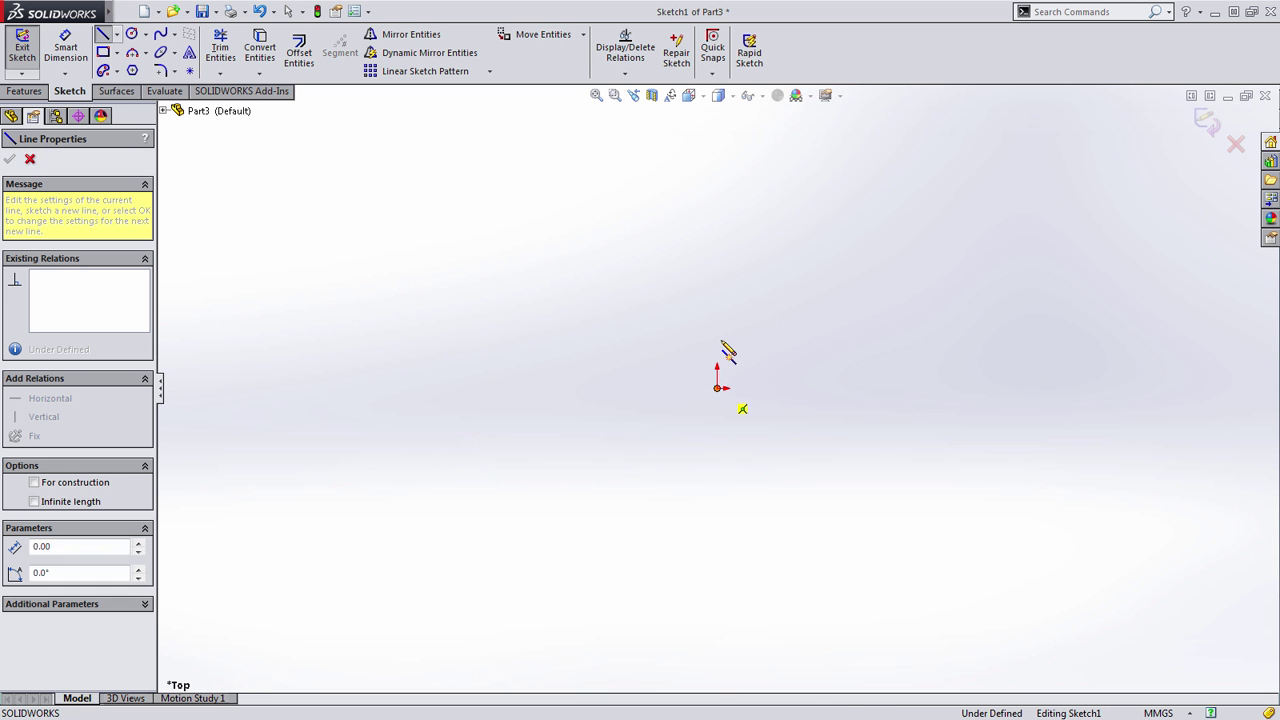
click(717, 278)
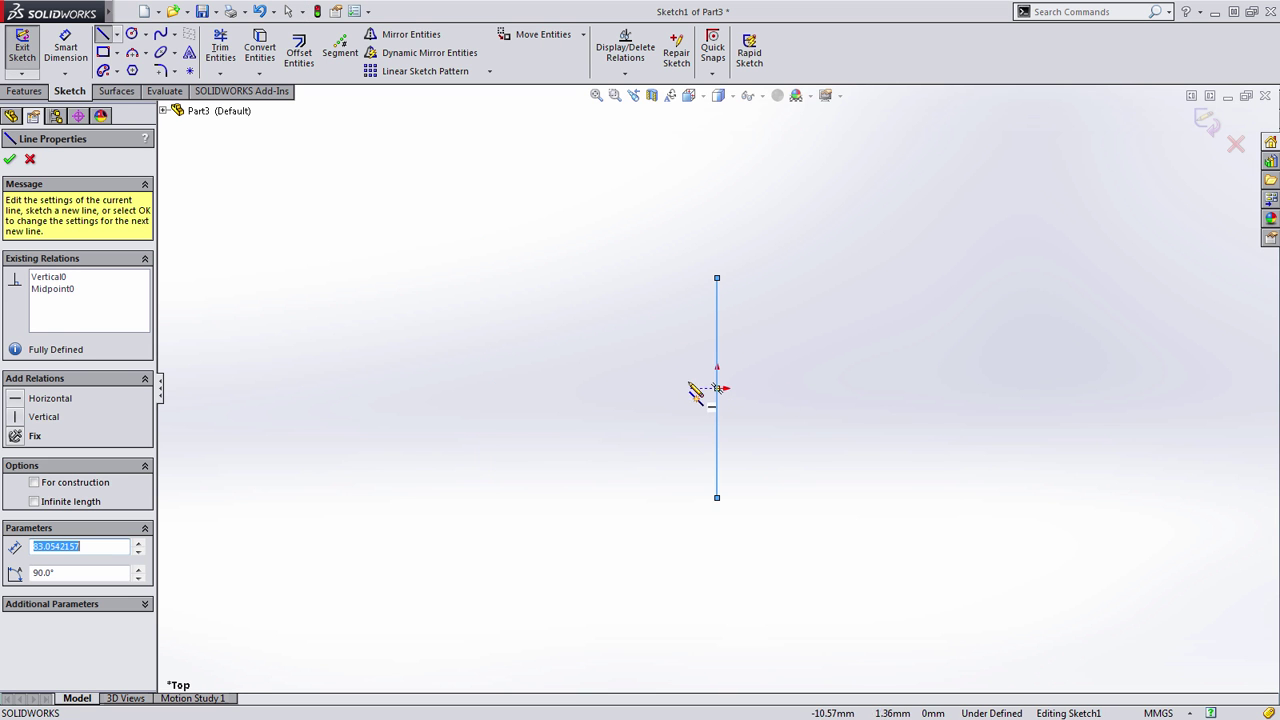
Convert the vertical line to construction geometry and shorten it to about 62 mm
click(35, 482)
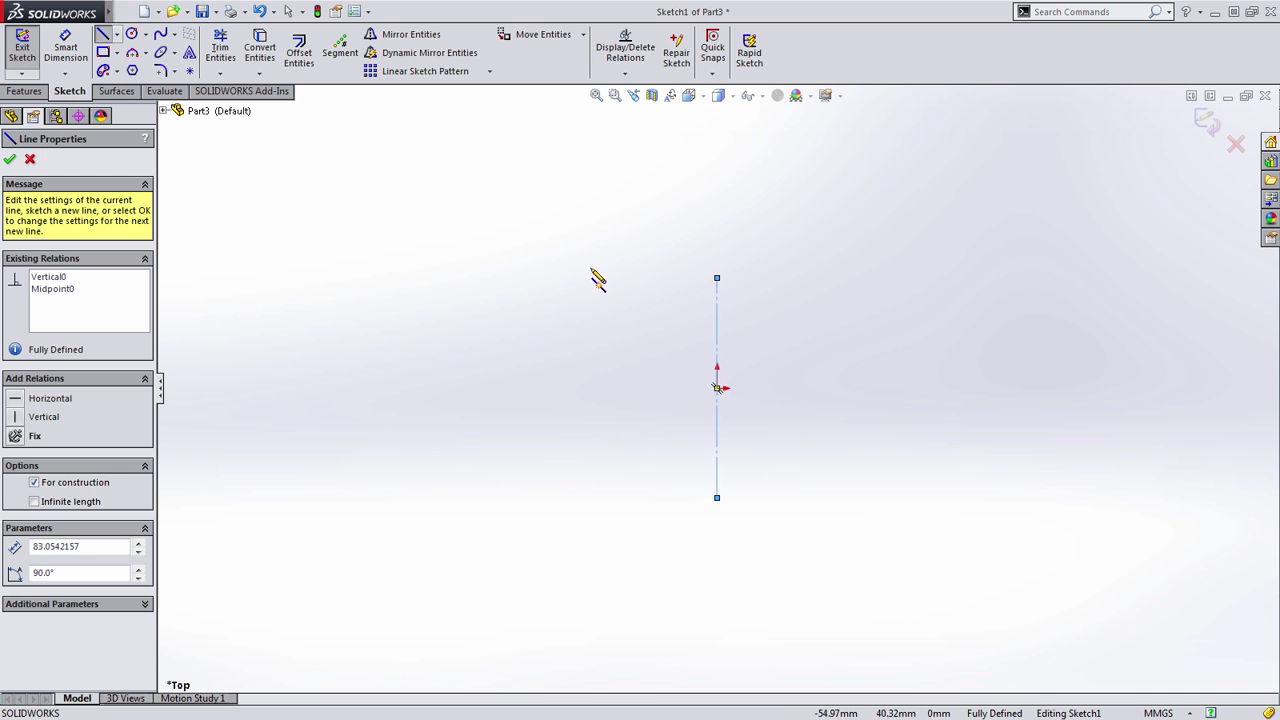
key(ctrl+z)
key(Escape)
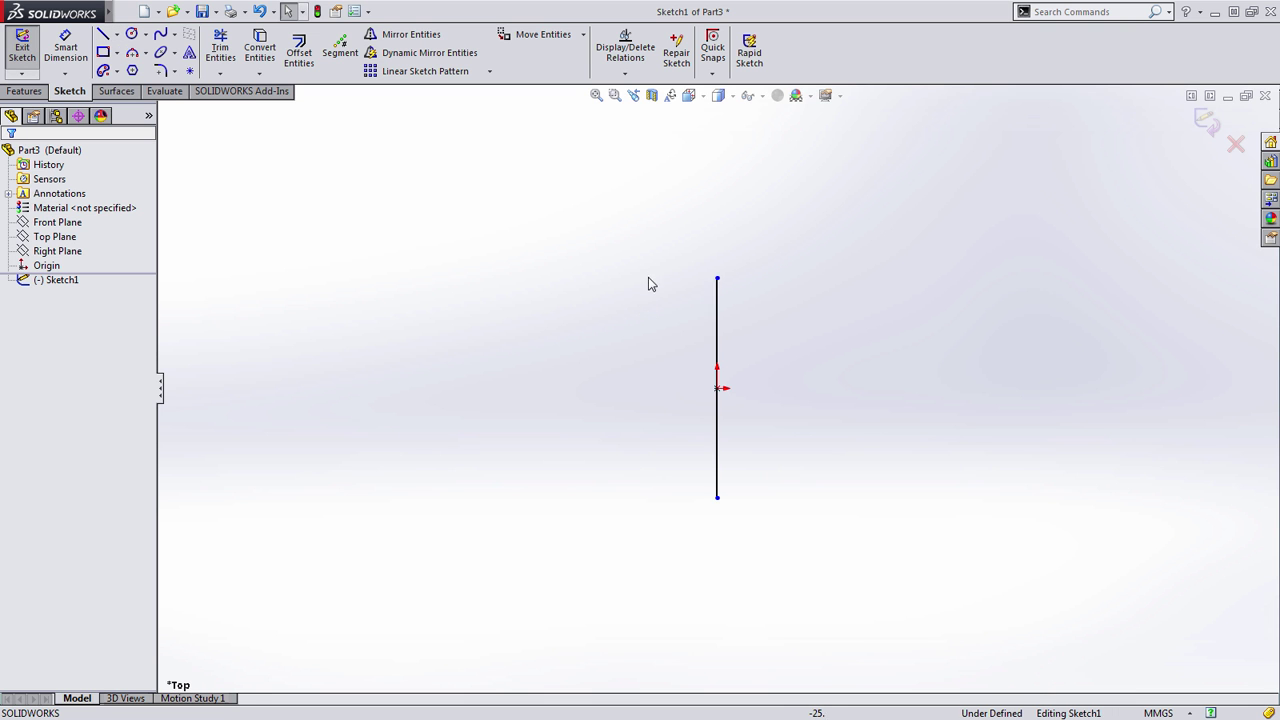
key(s)
click(718, 441)
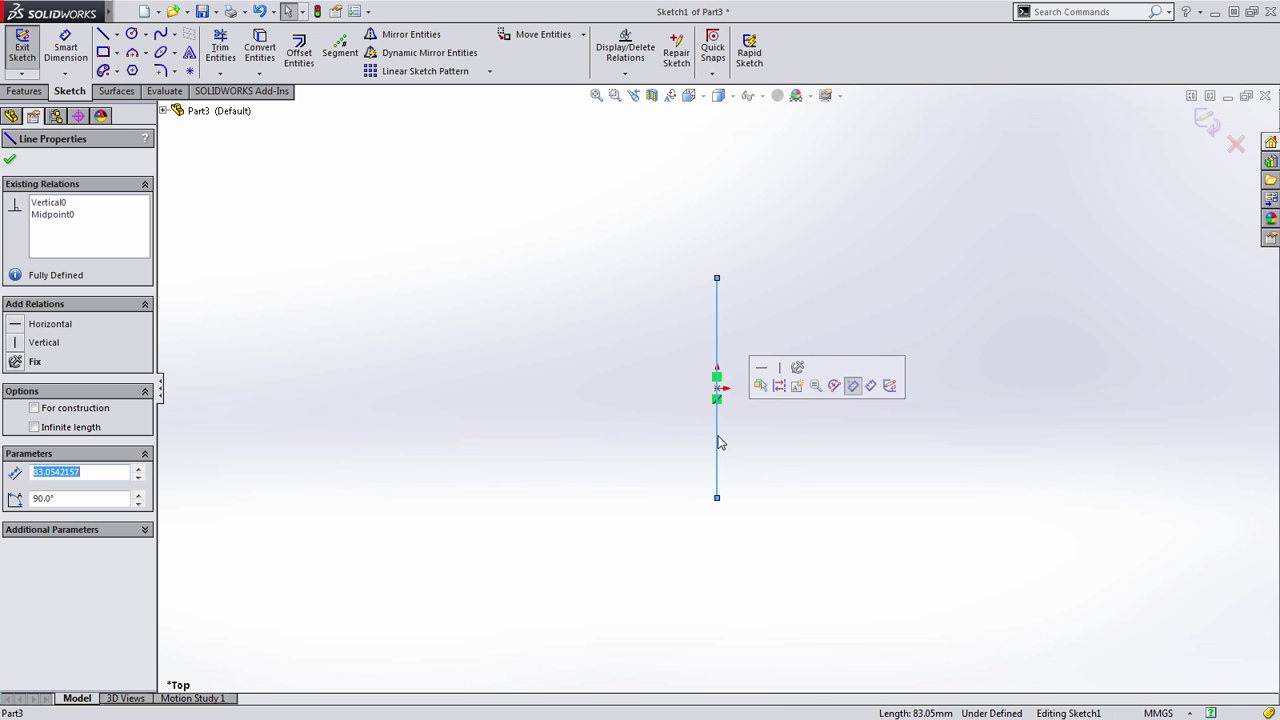
click(773, 382)
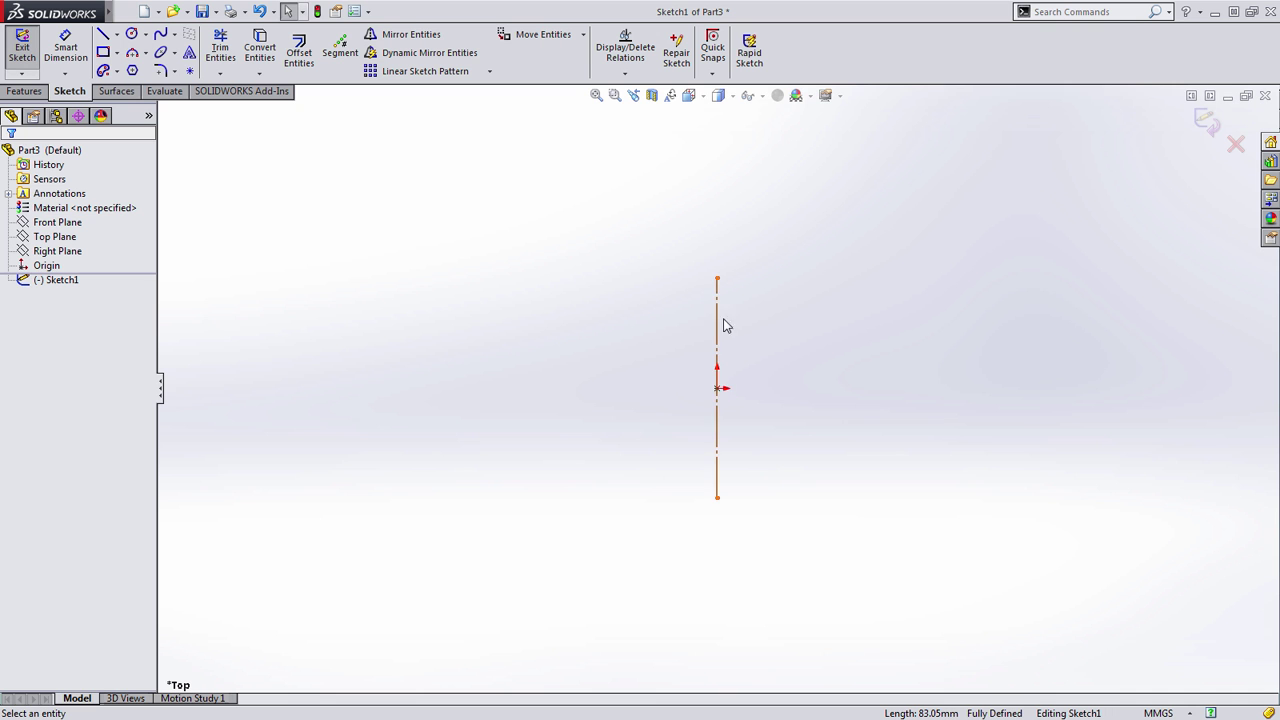
drag(717, 283, 760, 337)
key(Escape)
Sketch a 40 mm diameter circle centred on the upper endpoint of the construction line
key(s)
click(834, 312)
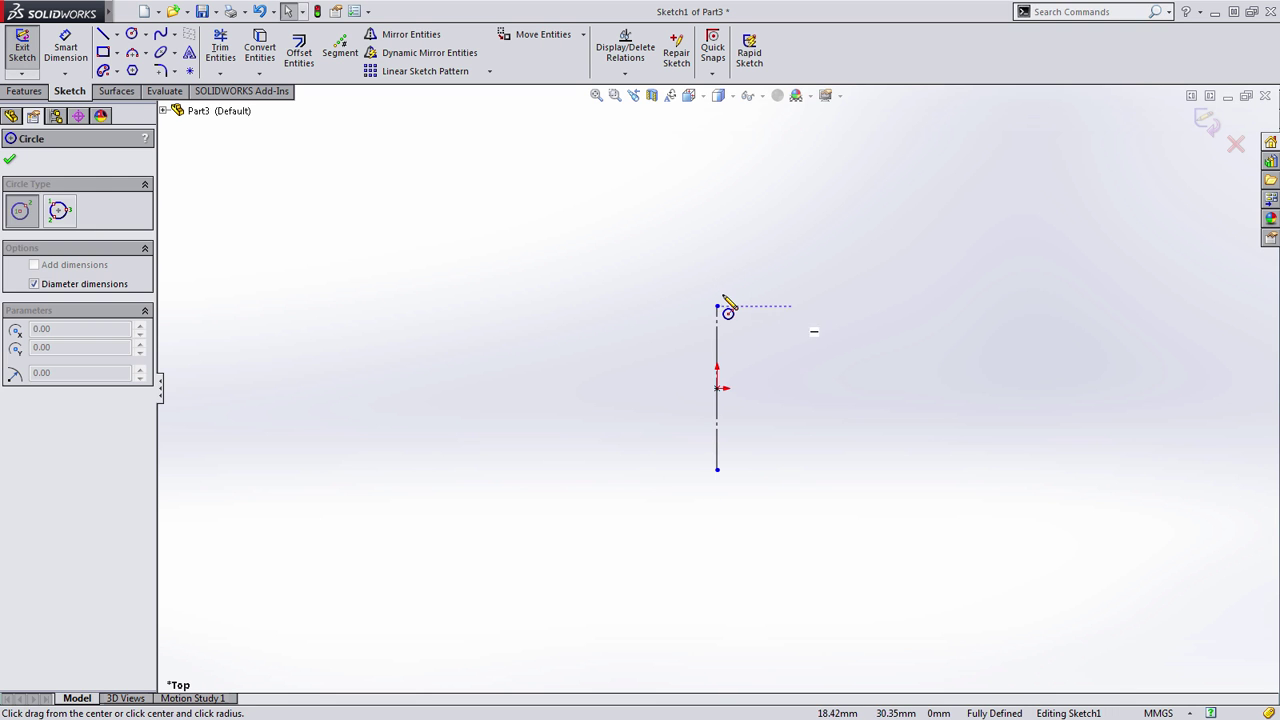
click(718, 306)
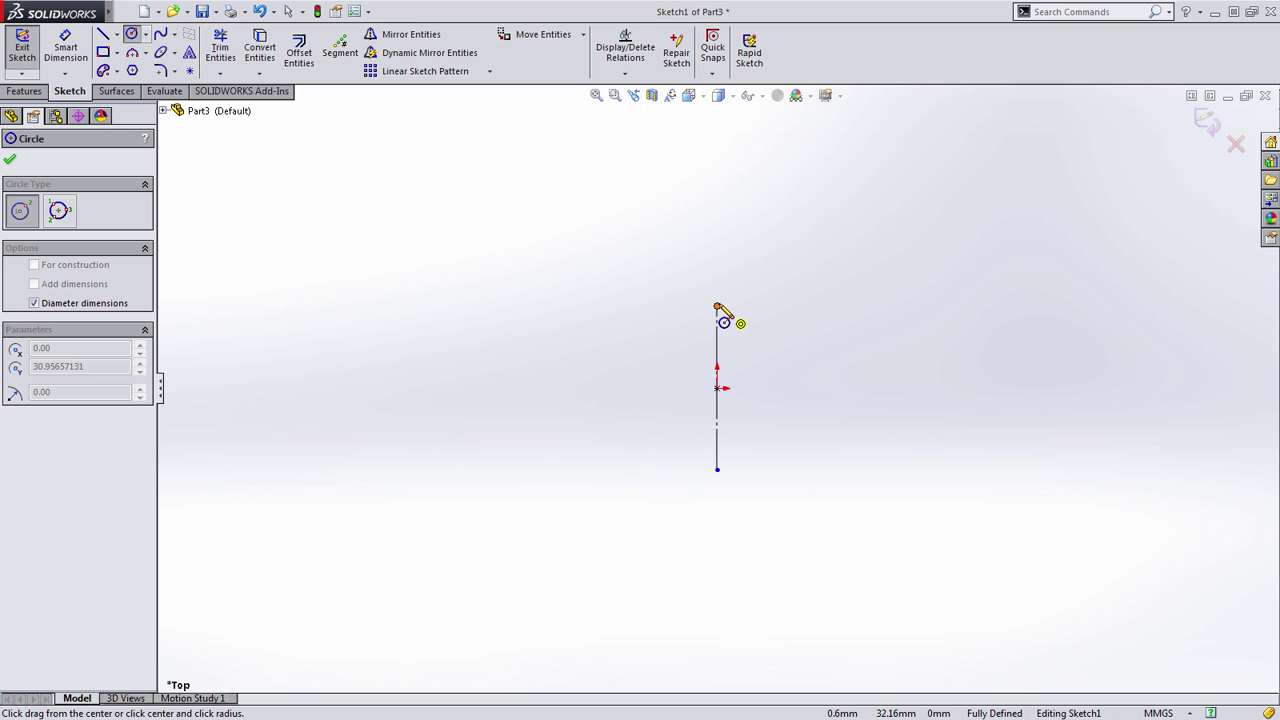
text(40)
key(Return)
Sketch a second circle on the construction line's lower endpoint and make it equal to the upper circle
click(716, 470)
click(688, 530)
key(Escape)
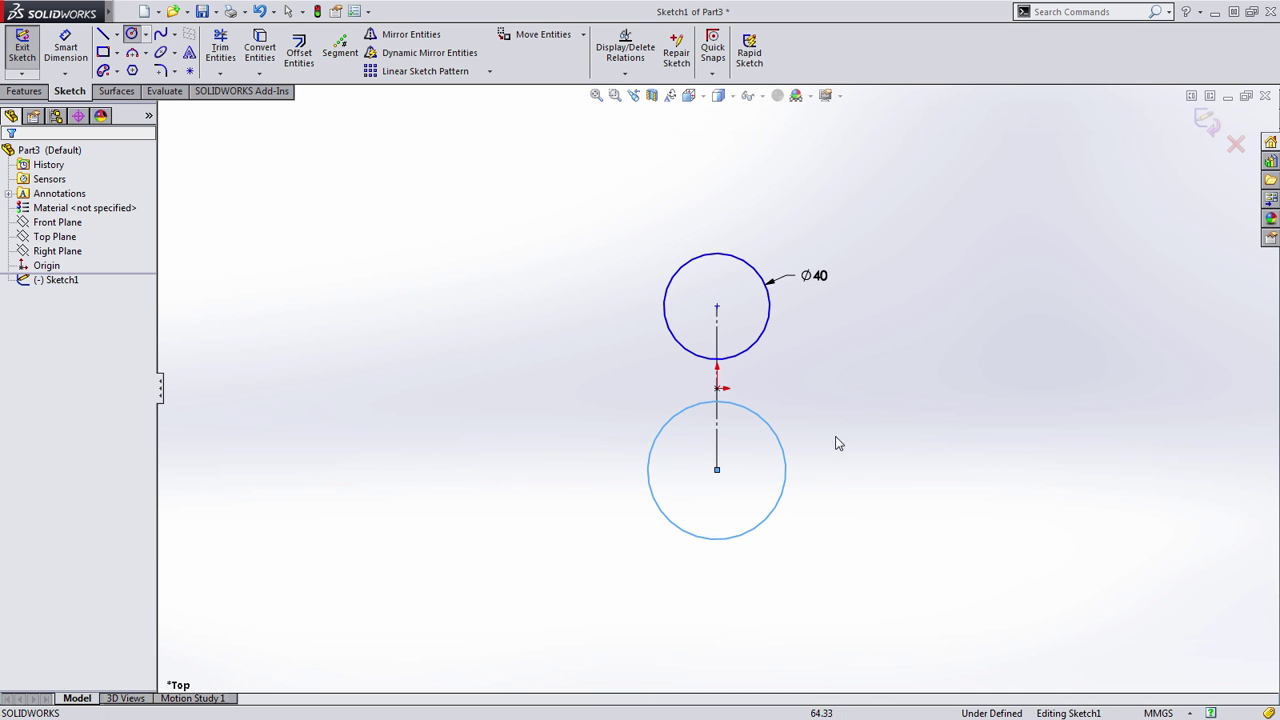
mouse_move(787, 458)
mouse_down()
mouse_move(894, 434)
mouse_move(790, 455)
mouse_move(793, 465)
mouse_up()
ctrl+click(757, 350)
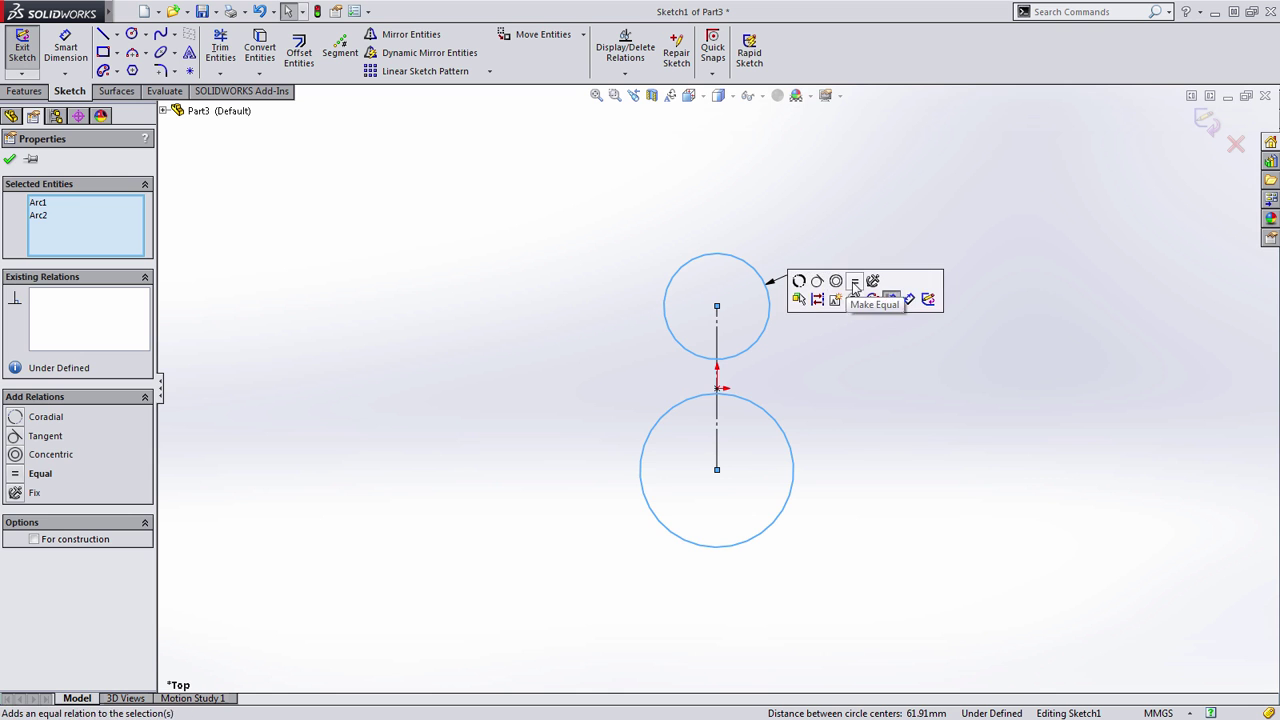
click(855, 283)
Dimension the distance between the two circle centres as 60 mm
key(s)
click(652, 340)
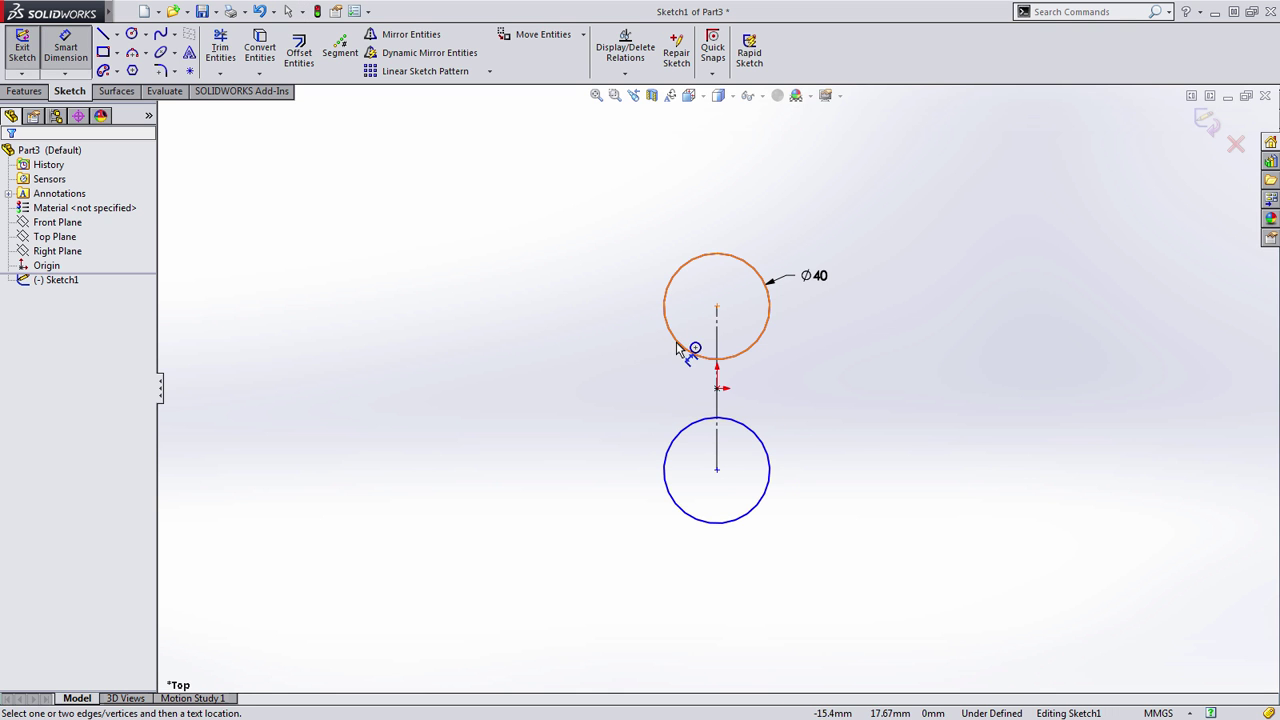
click(680, 349)
click(680, 440)
click(606, 437)
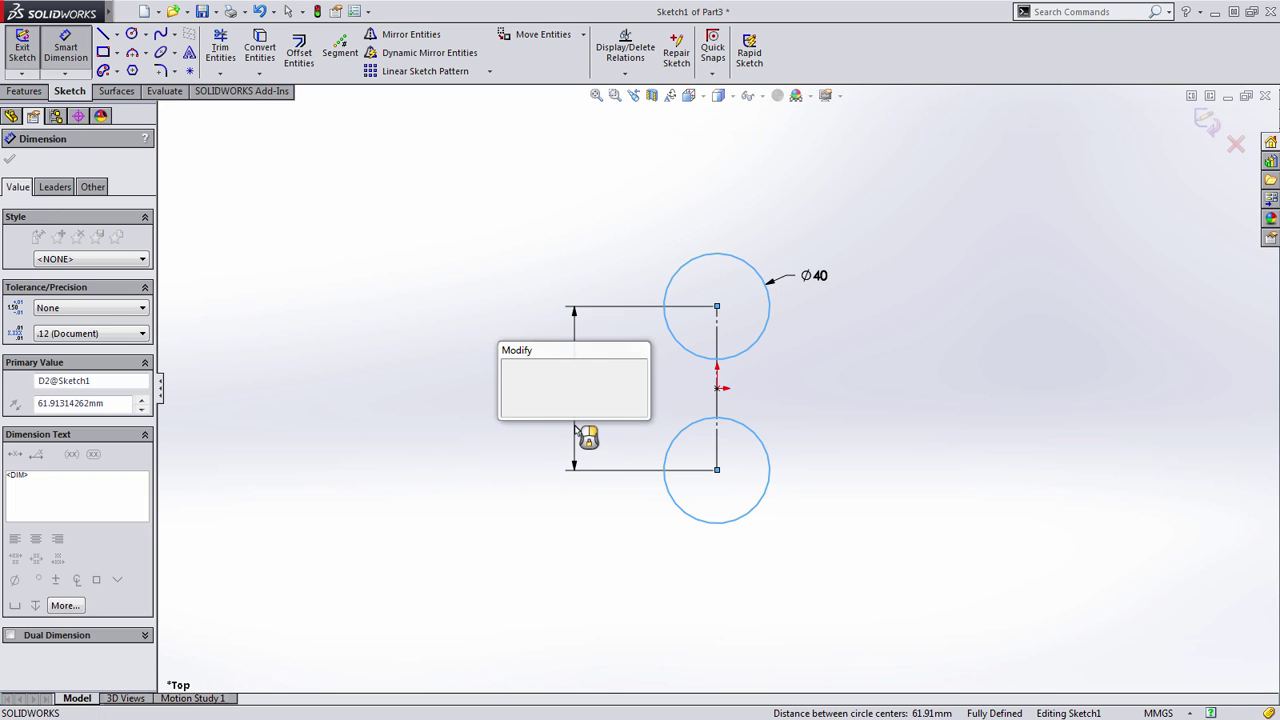
key(Return)
key(Escape)
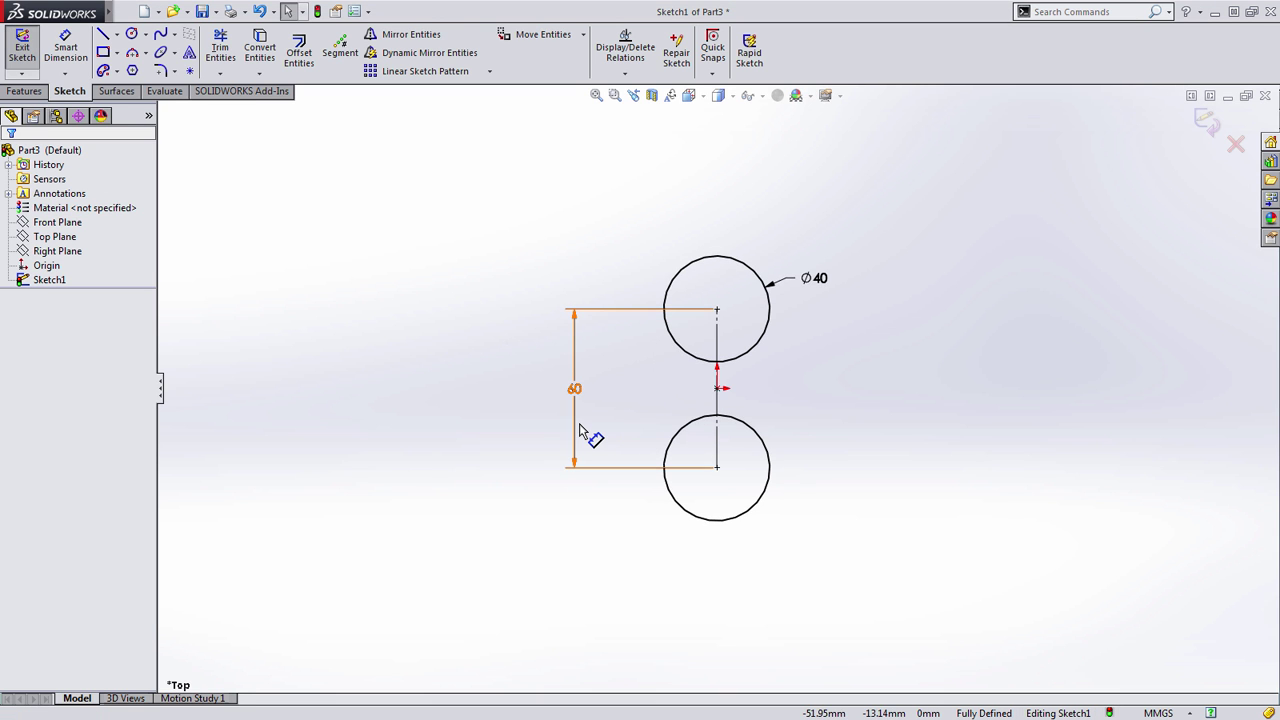
Sketch a three-point arc joining the left sides of the two circles, bulging inward toward the centerline
scroll(794, 381, down, 2)
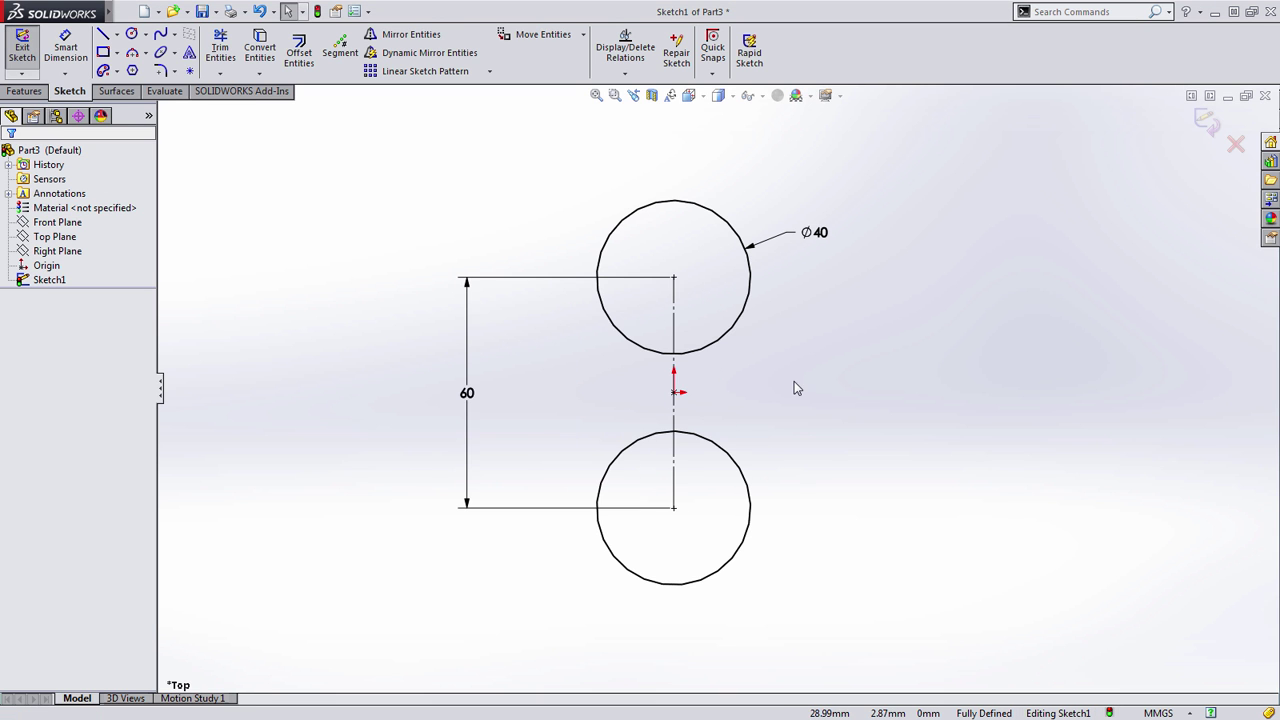
key(s)
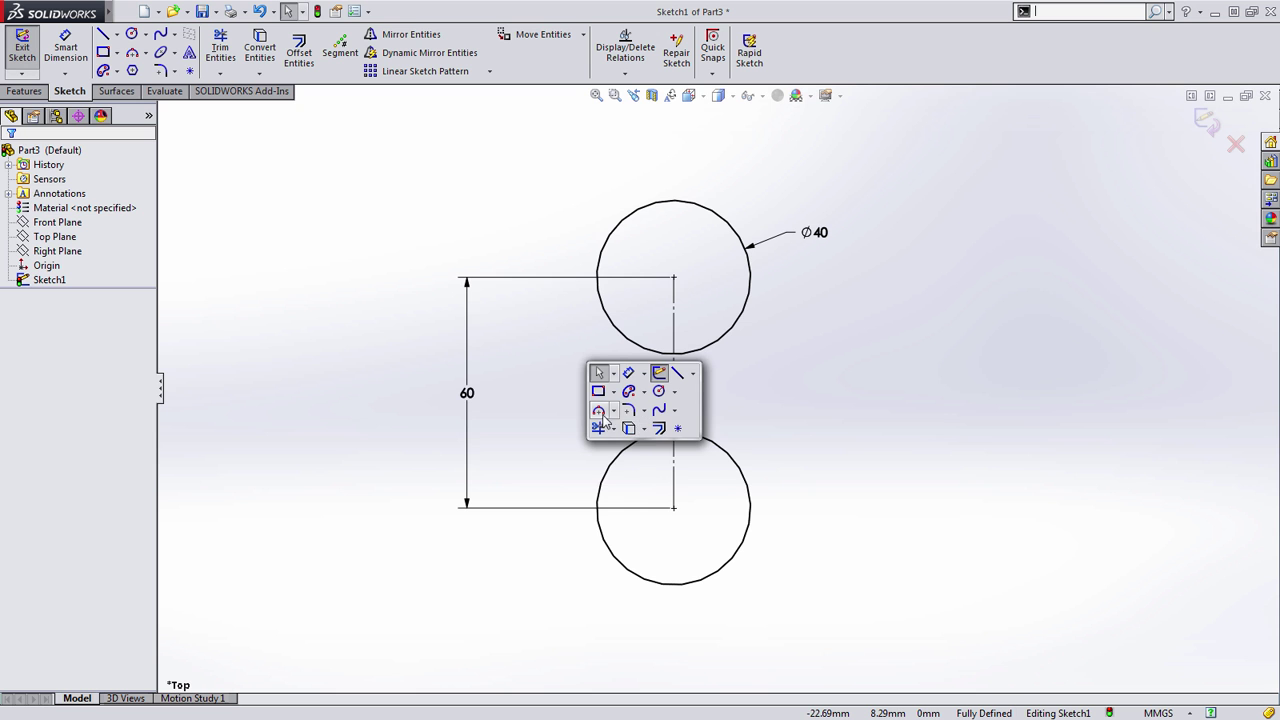
click(603, 415)
click(615, 331)
click(617, 461)
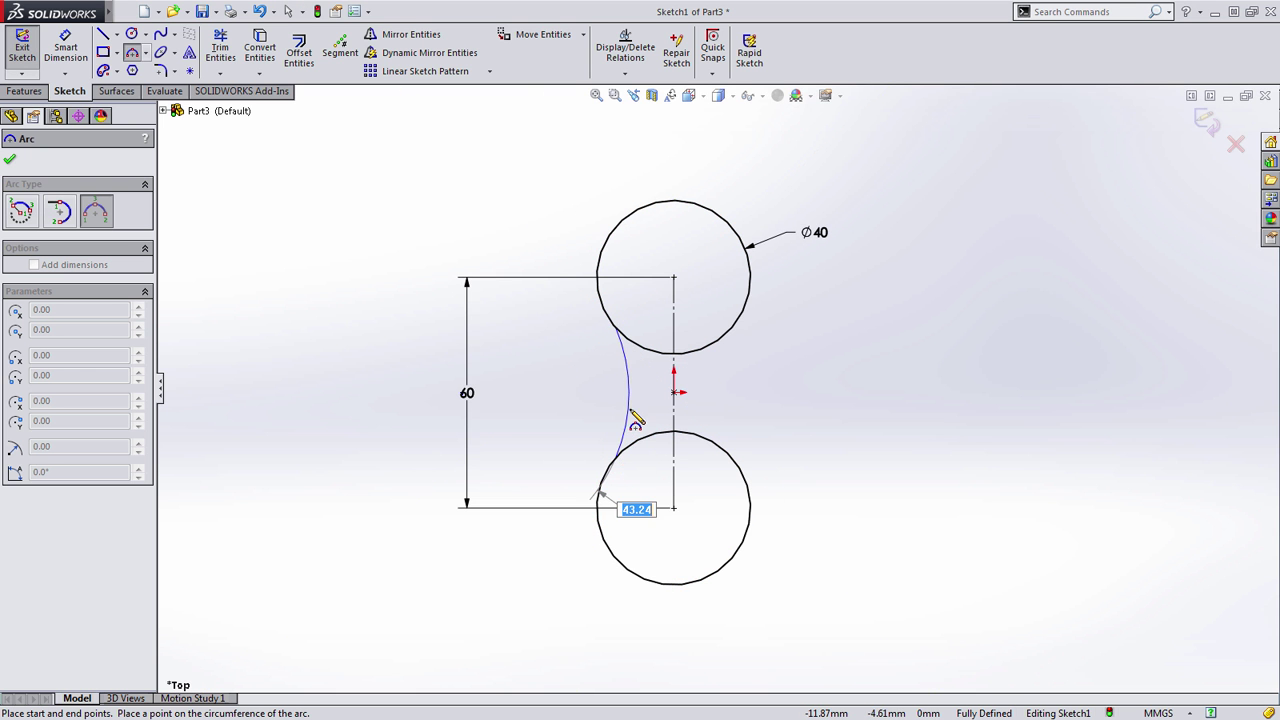
click(636, 416)
key(Escape)
Make the arc tangent to both circles and mirror it about the vertical construction line
drag(630, 317, 592, 339)
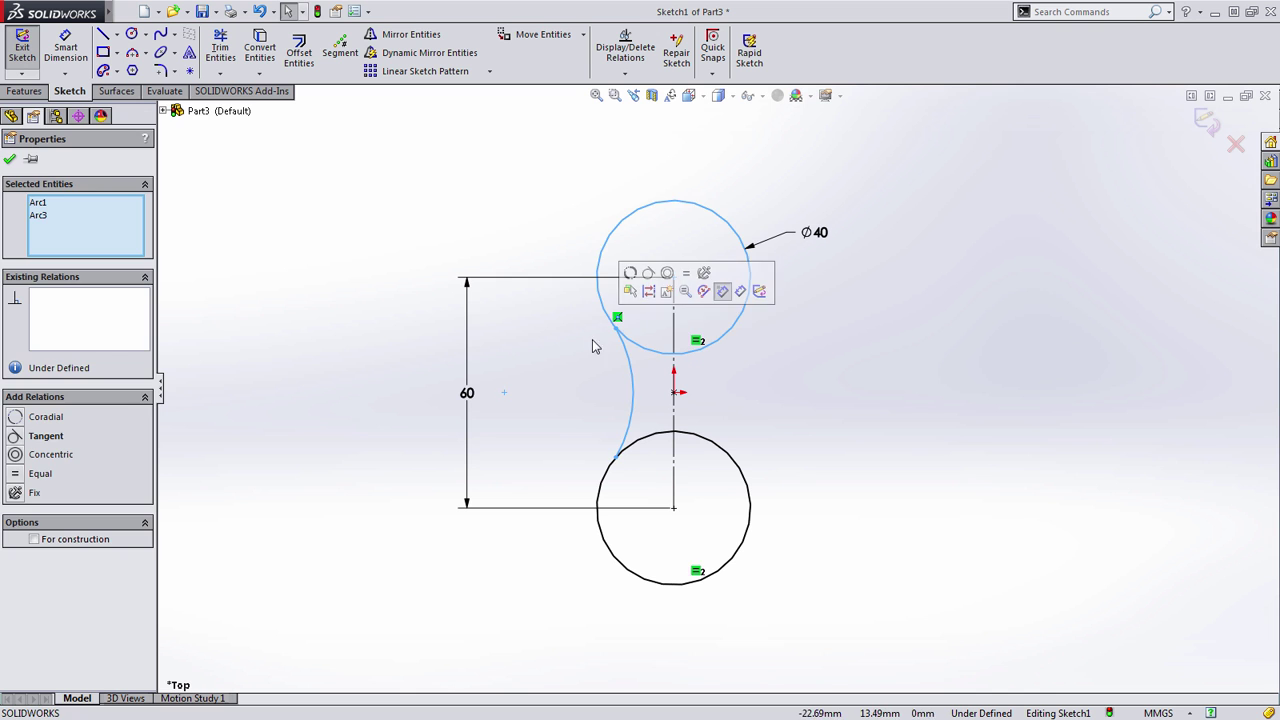
click(649, 274)
drag(638, 416, 604, 476)
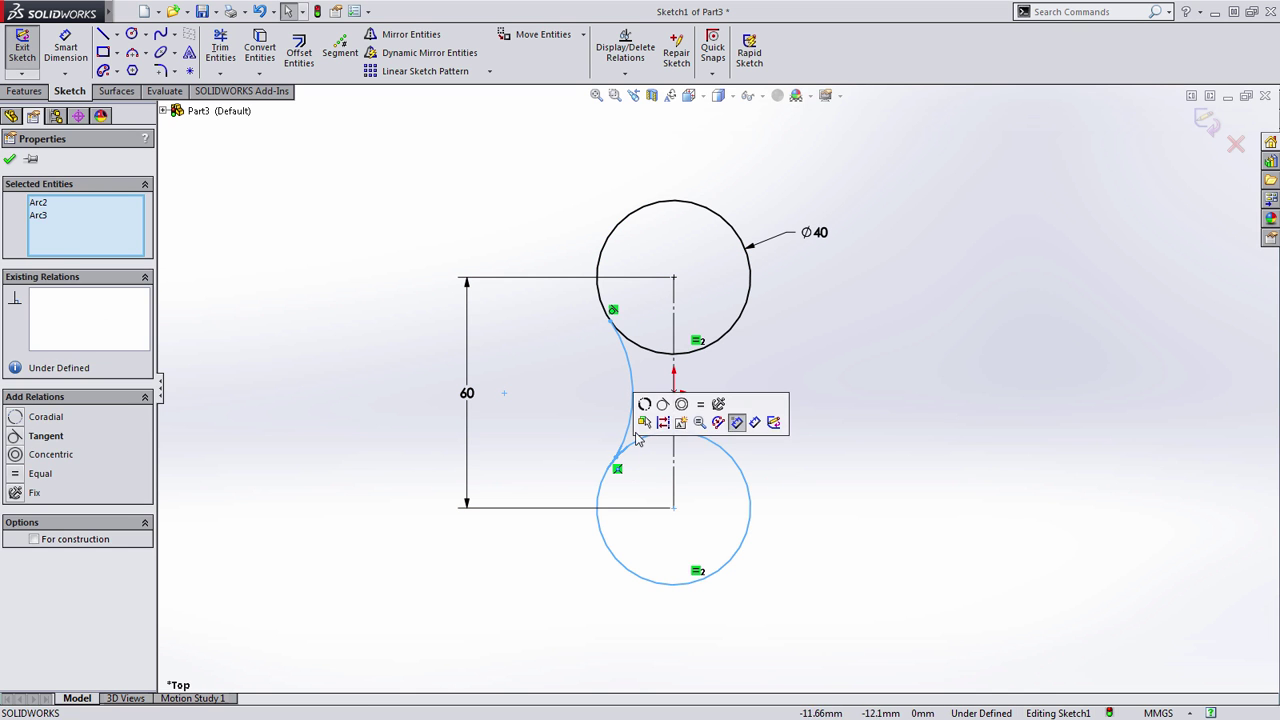
click(657, 411)
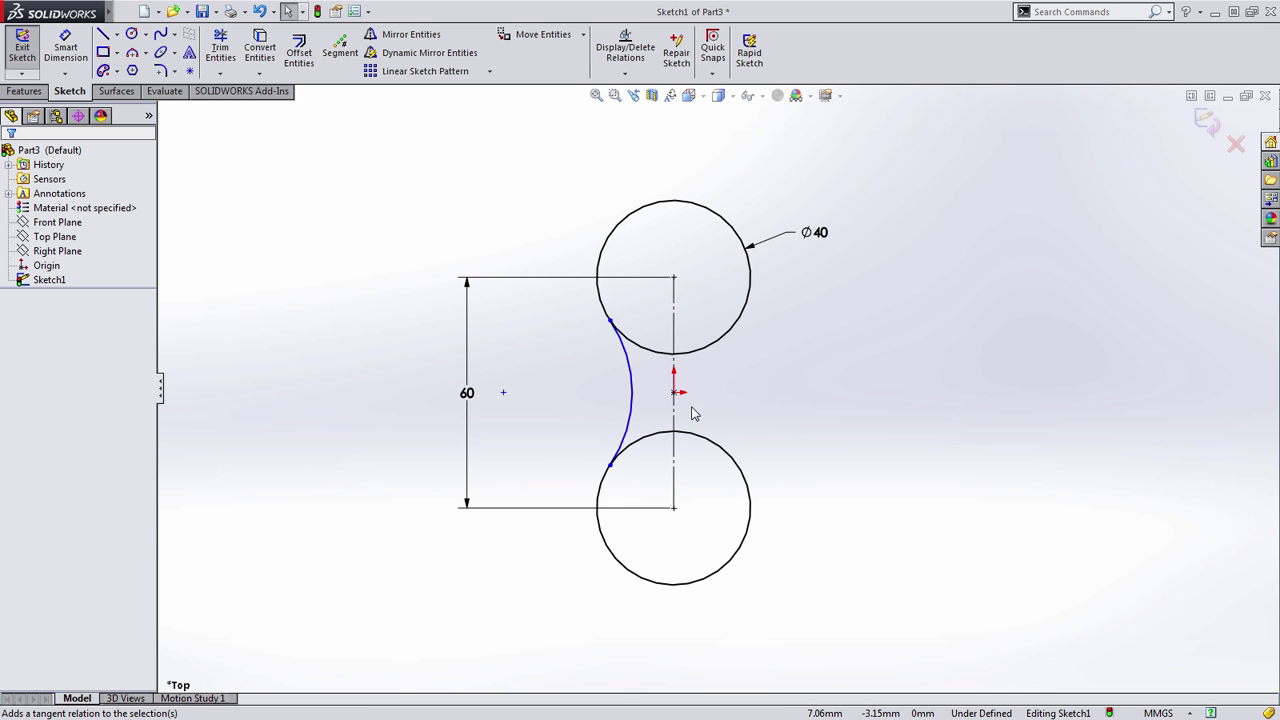
drag(695, 413, 614, 421)
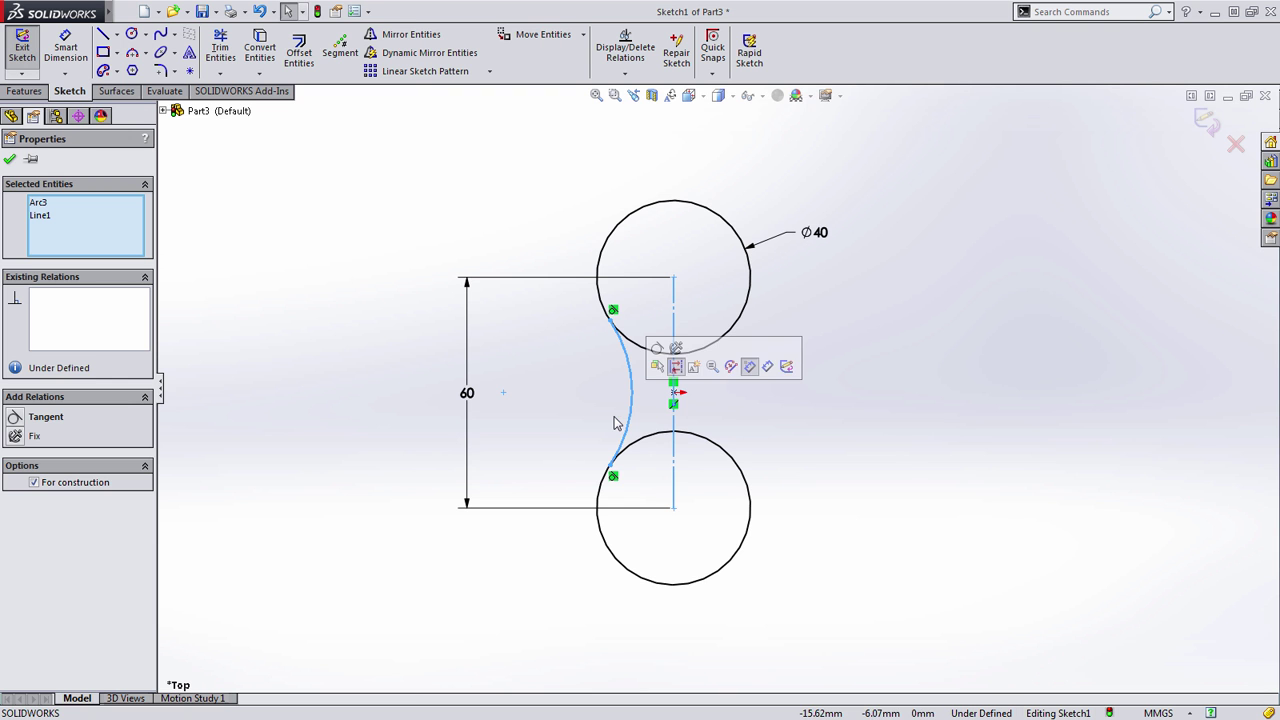
click(412, 38)
Dimension the left connecting arc with a radius of 40 mm
key(s)
click(514, 192)
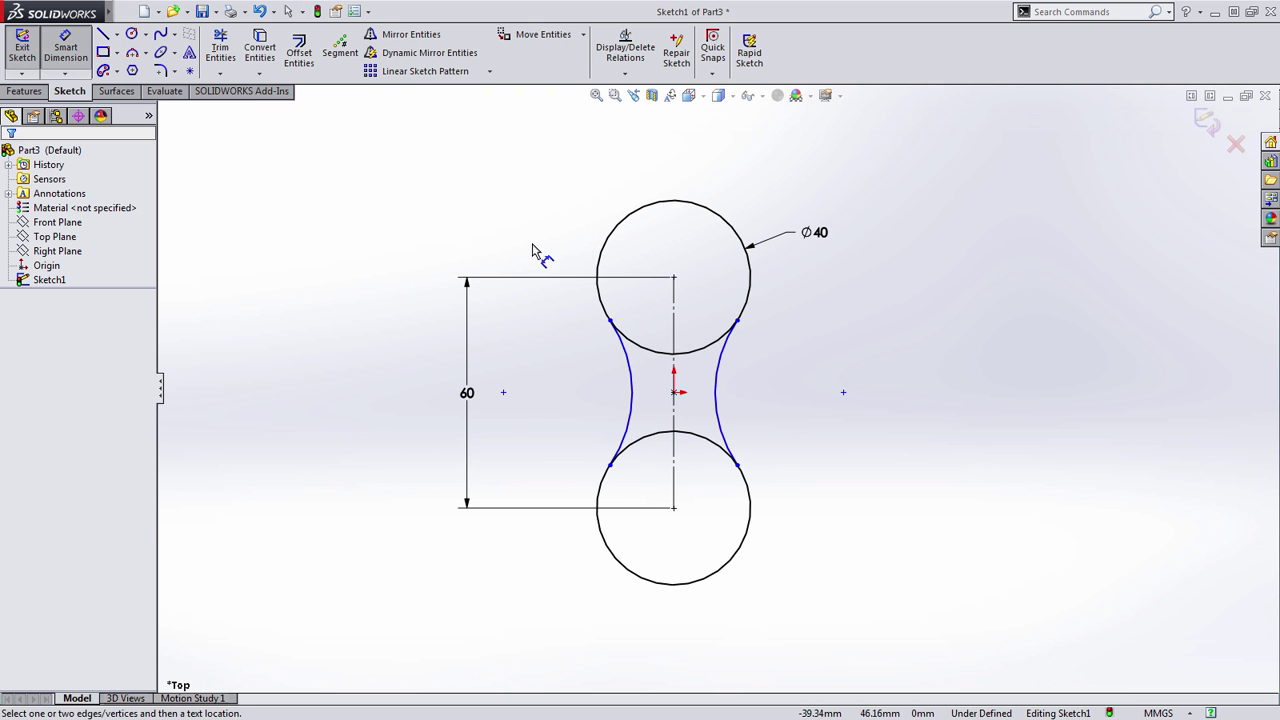
click(623, 368)
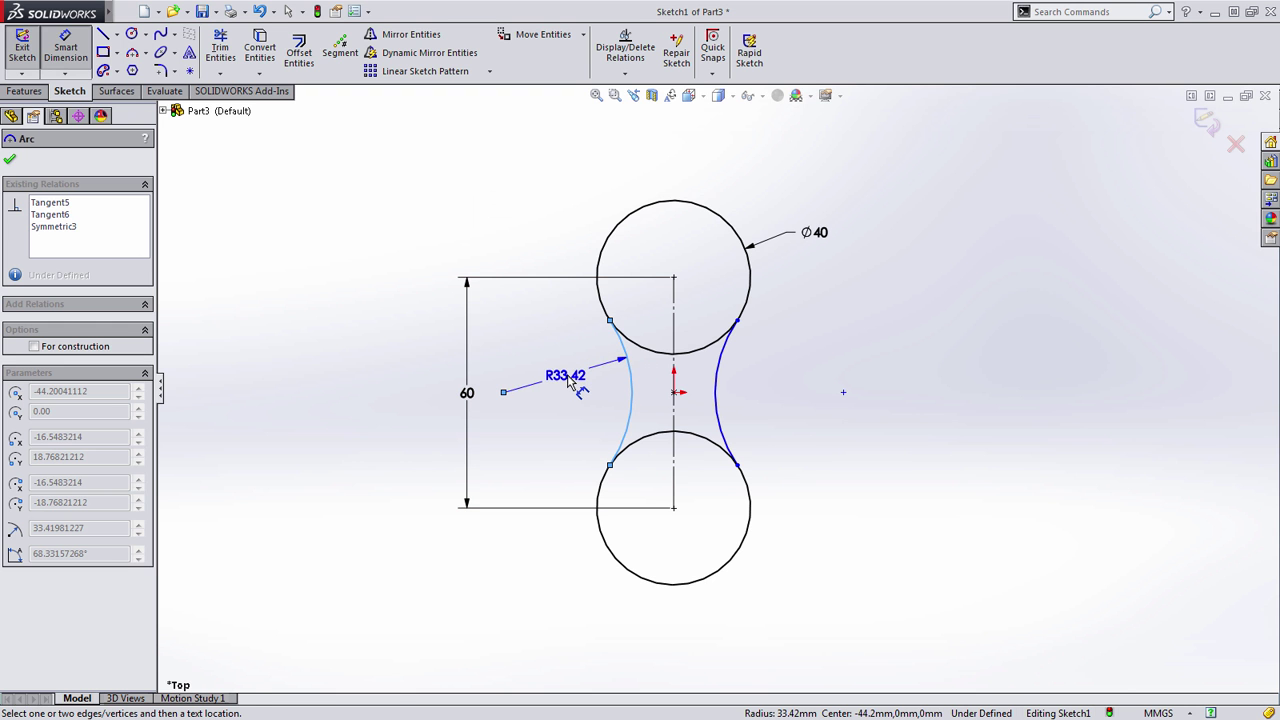
click(567, 383)
text(40)
key(Return)
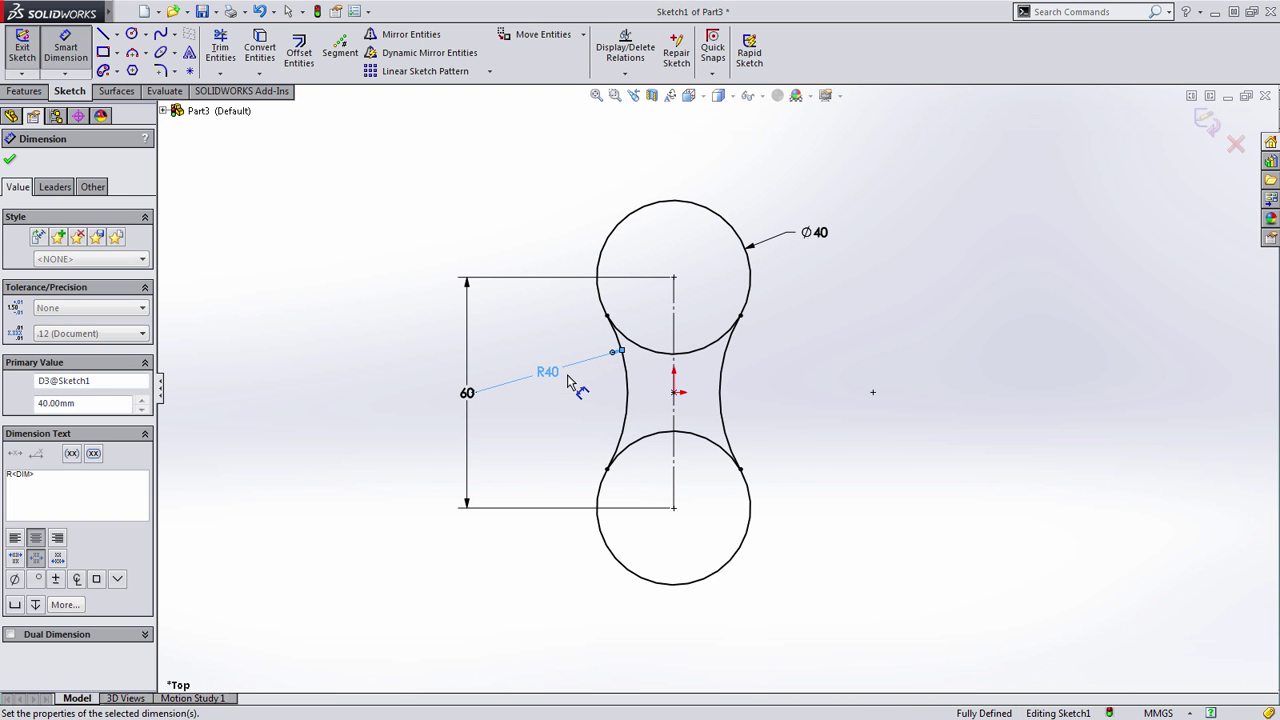
key(Escape)
key(Escape)
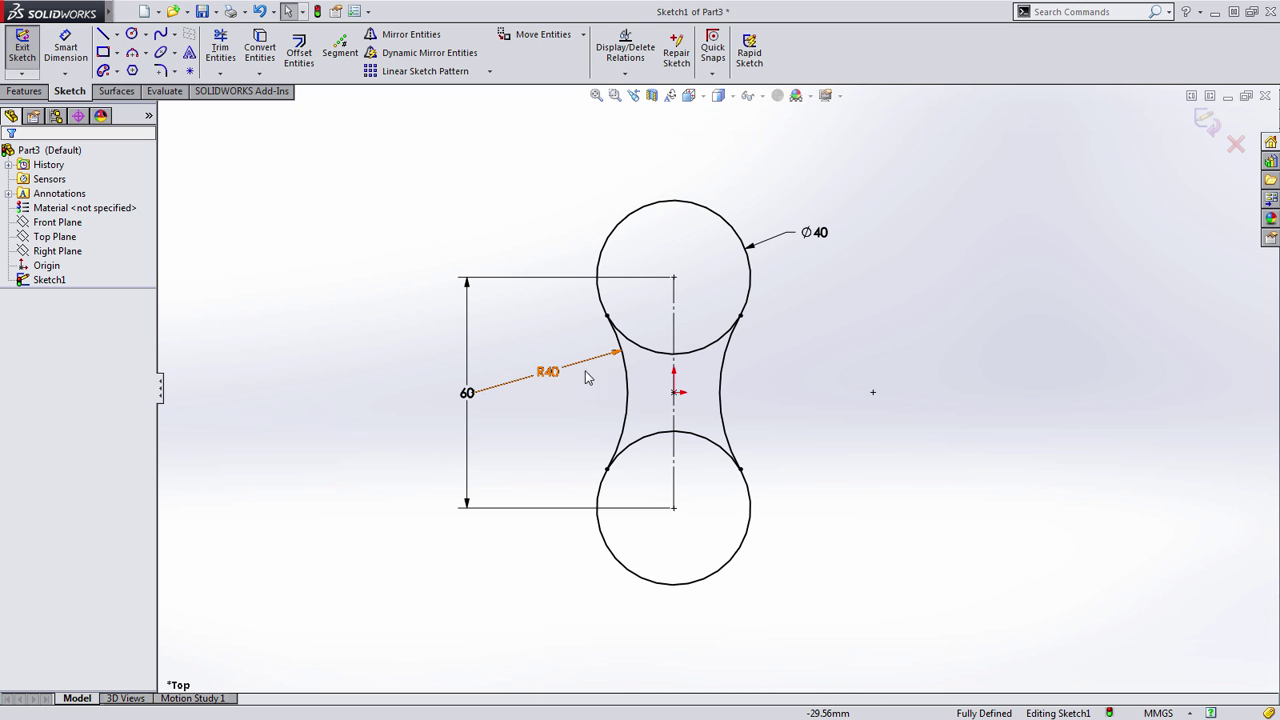
Trim away the inner segments of both circles between the connecting arcs and exit the sketch
key(s)
click(813, 421)
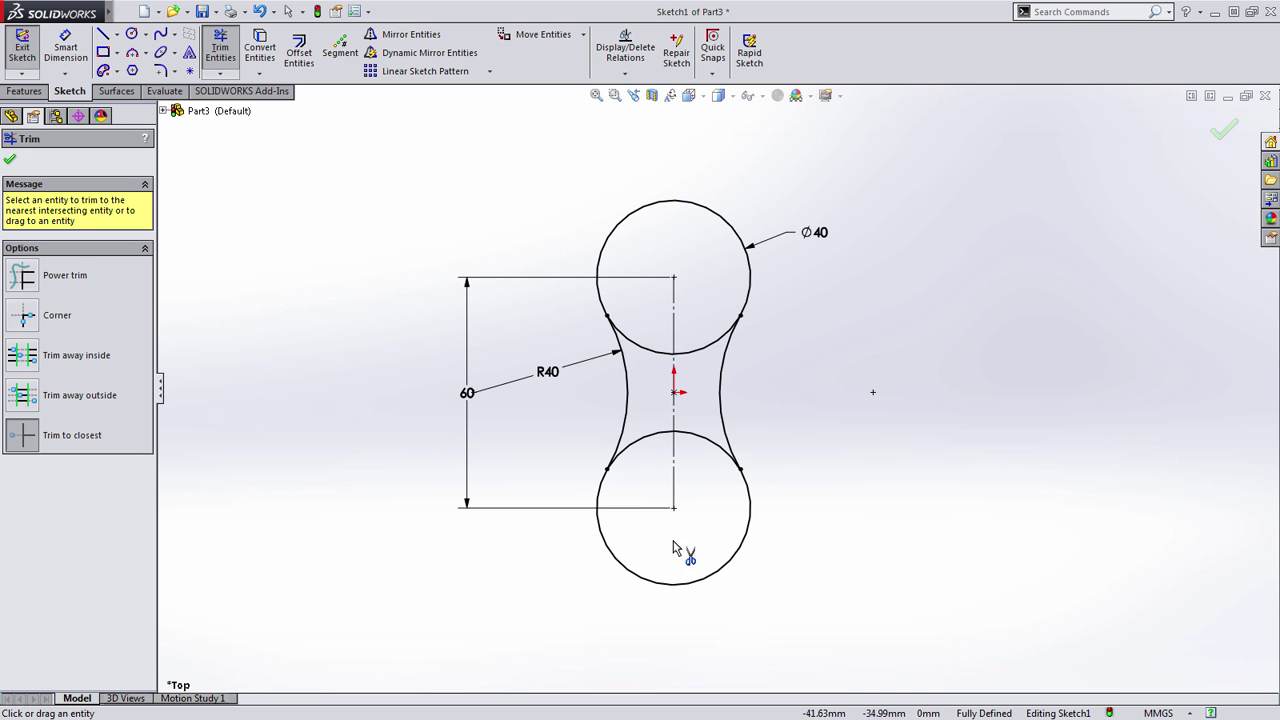
click(658, 438)
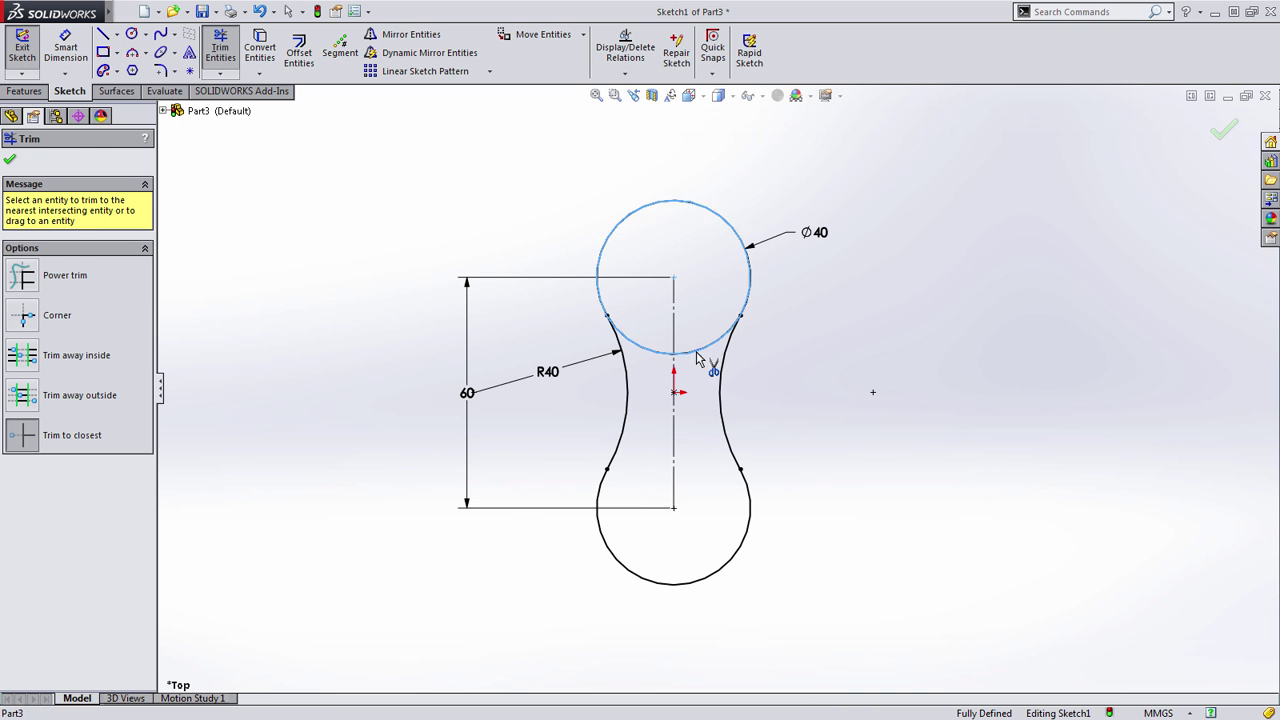
click(648, 350)
key(Escape)
double_click(817, 387)
Extrude the closed dog-bone profile upward as a solid body with a blind boss extrusion
key(s)
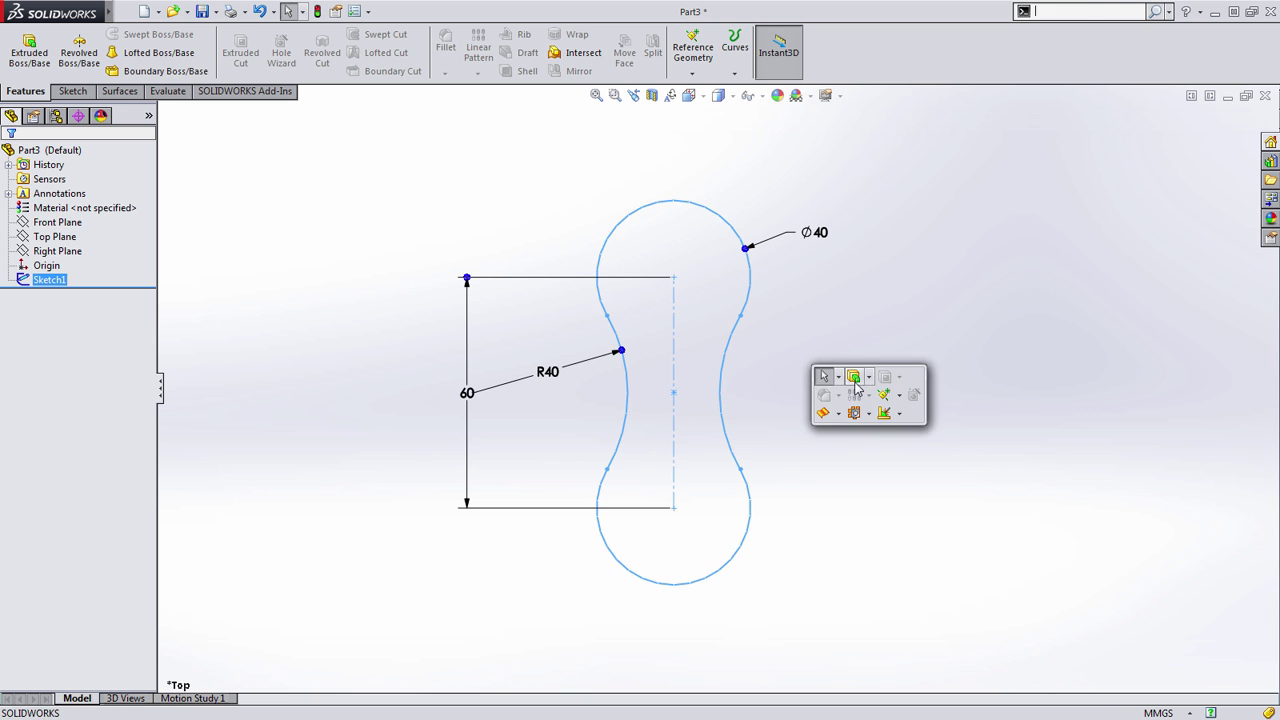
click(855, 379)
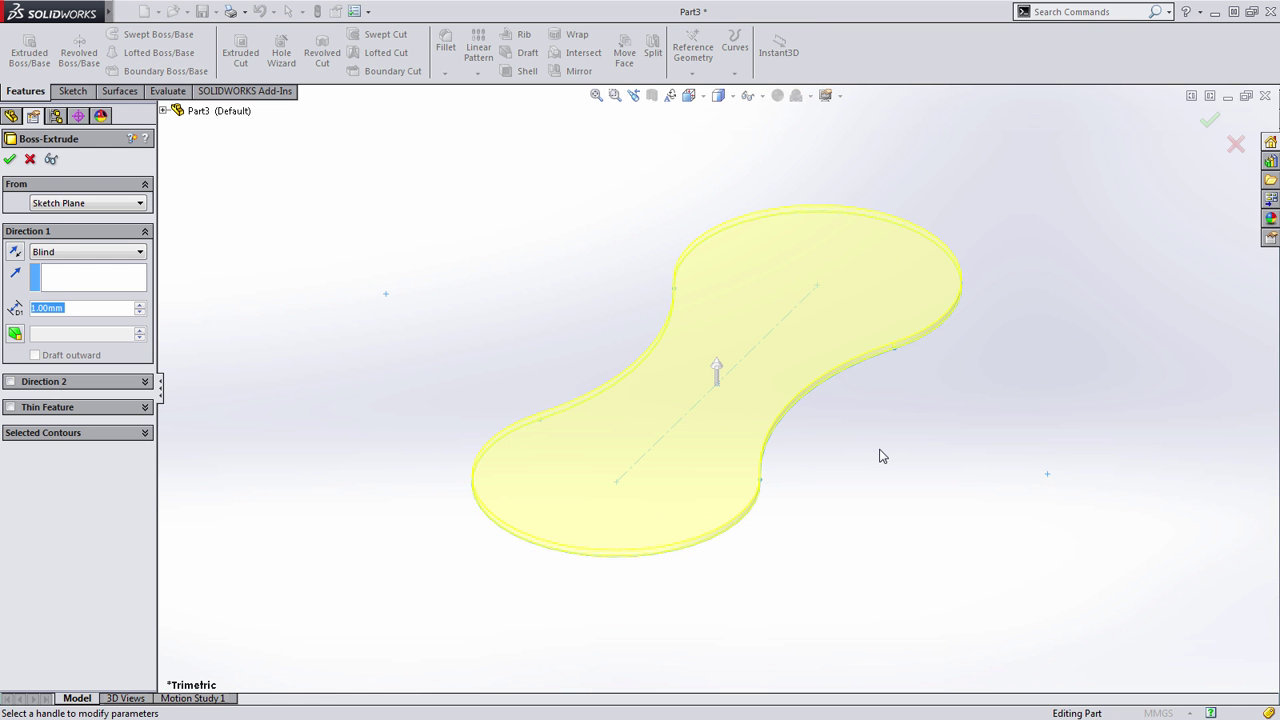
key(Return)
key(f)
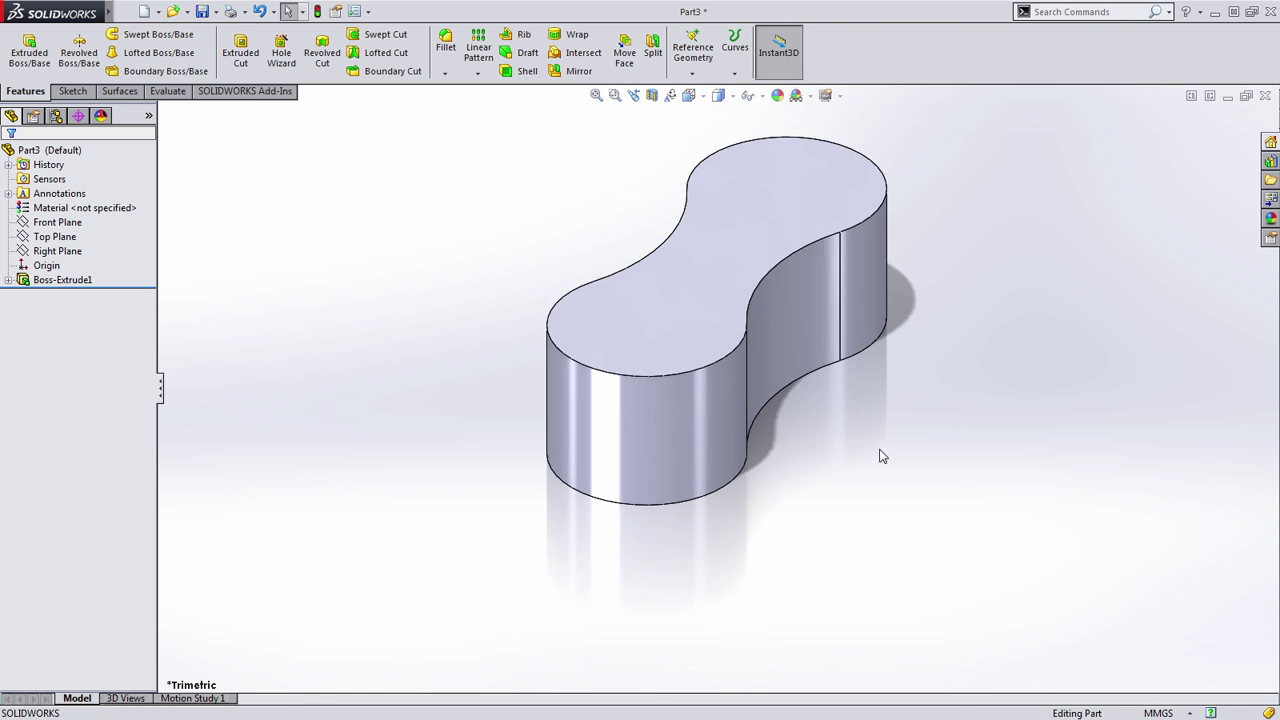
Fillet the top face's edges of the dog-bone solid with a symmetric 6 mm radius
middle_drag(885, 455, 717, 484)
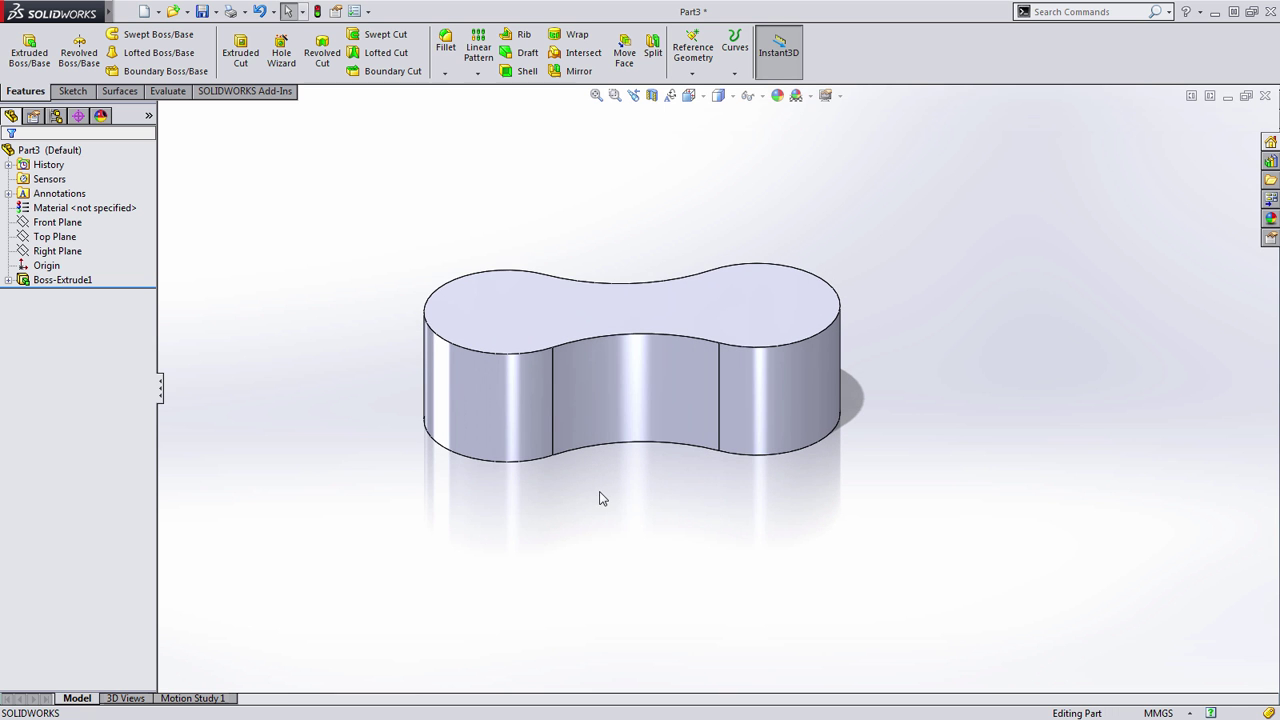
middle_drag(619, 500, 634, 506)
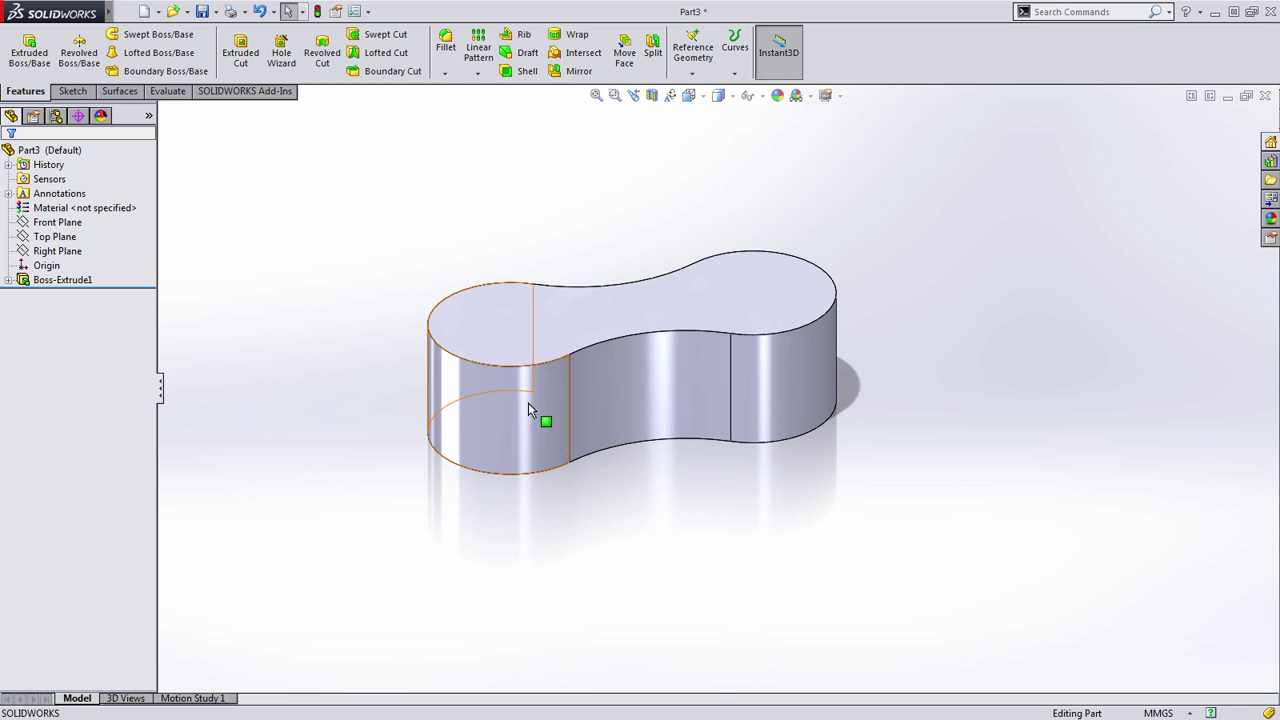
click(520, 343)
click(414, 229)
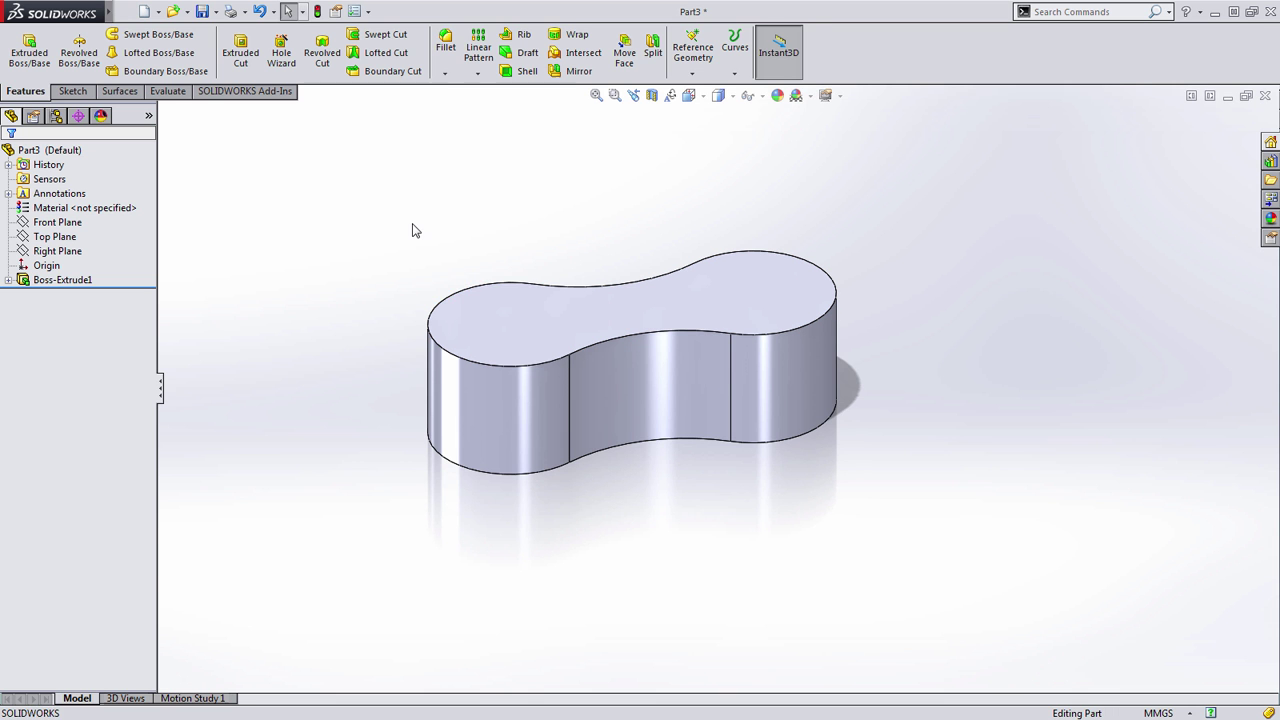
key(s)
click(424, 254)
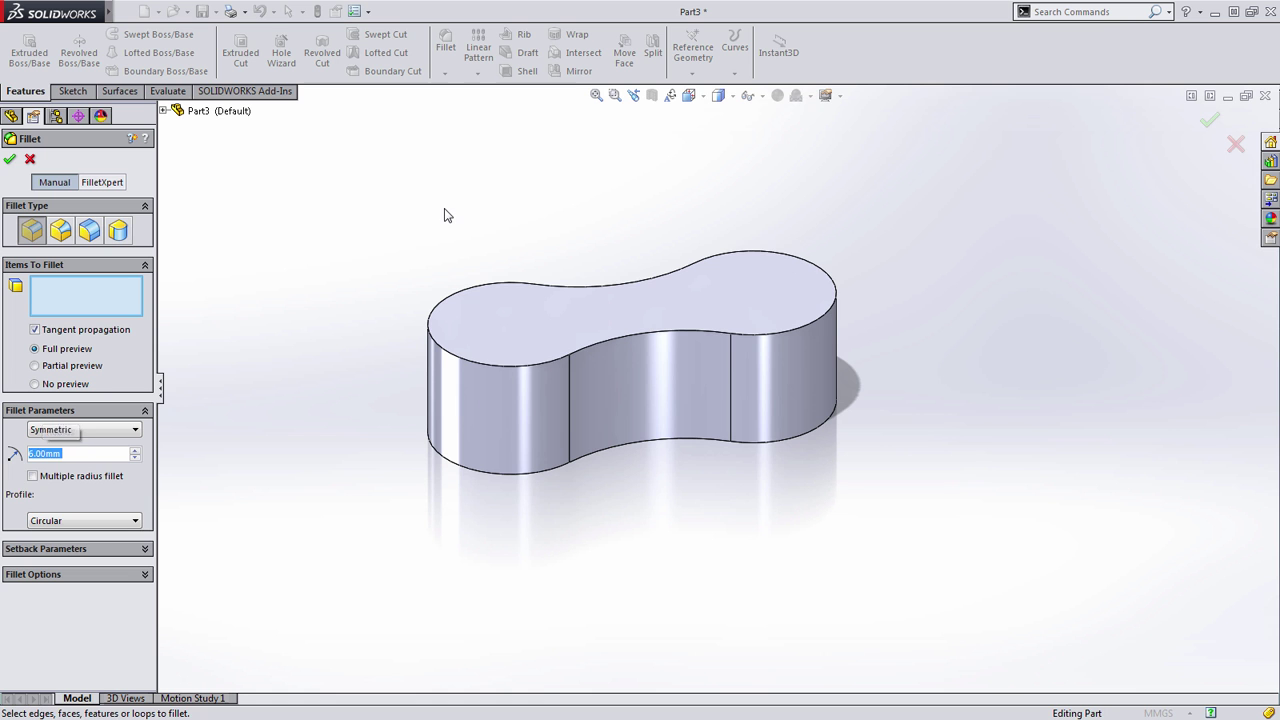
click(496, 308)
key(Return)
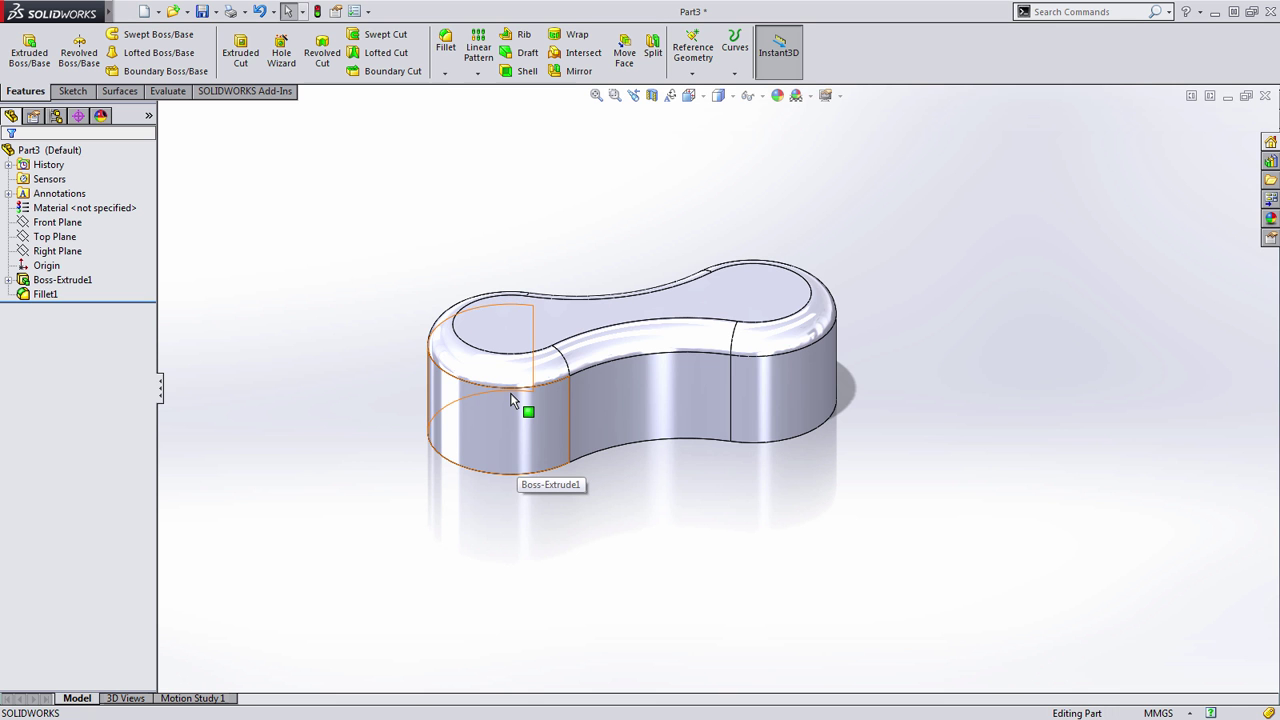
Shell the body to a 3 mm wall thickness, removing its bottom face
middle_drag(517, 415, 512, 220)
click(520, 71)
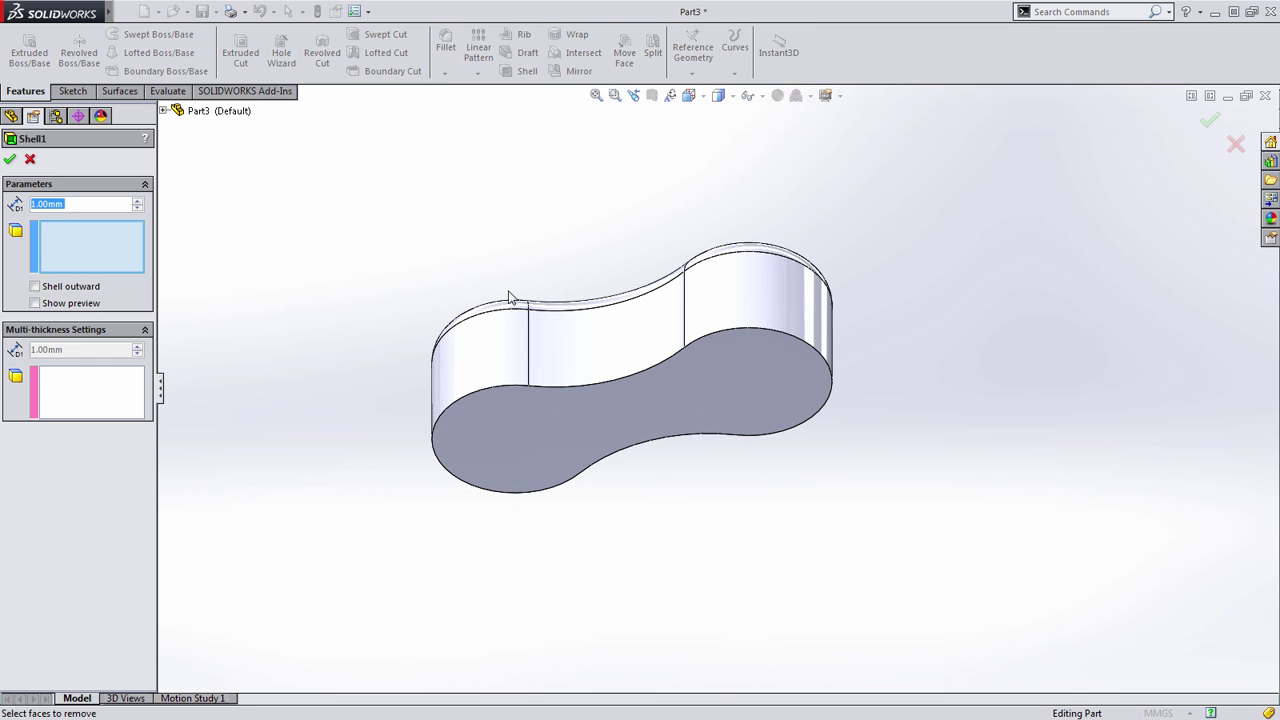
click(537, 431)
key(Return)
middle_drag(582, 531, 625, 580)
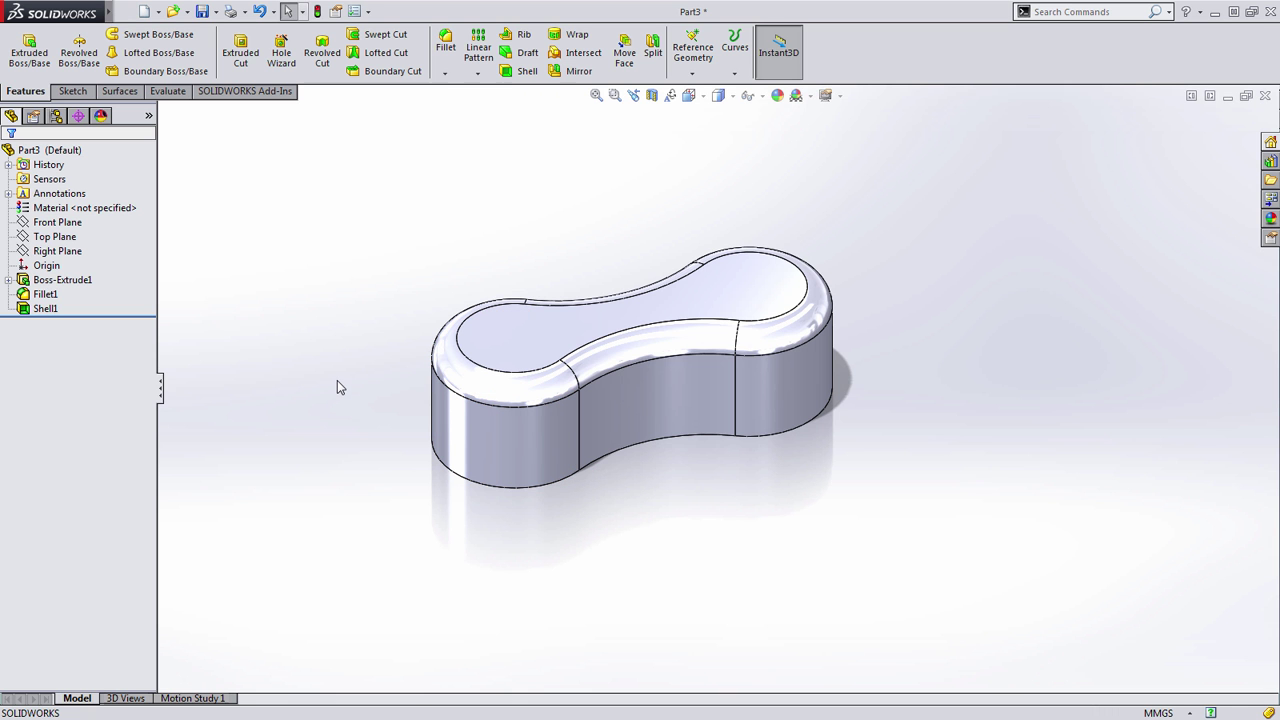
Start a sketch on the Top Plane and draw a 22 mm diameter circle concentric with the lower rounded end
click(54, 236)
click(45, 215)
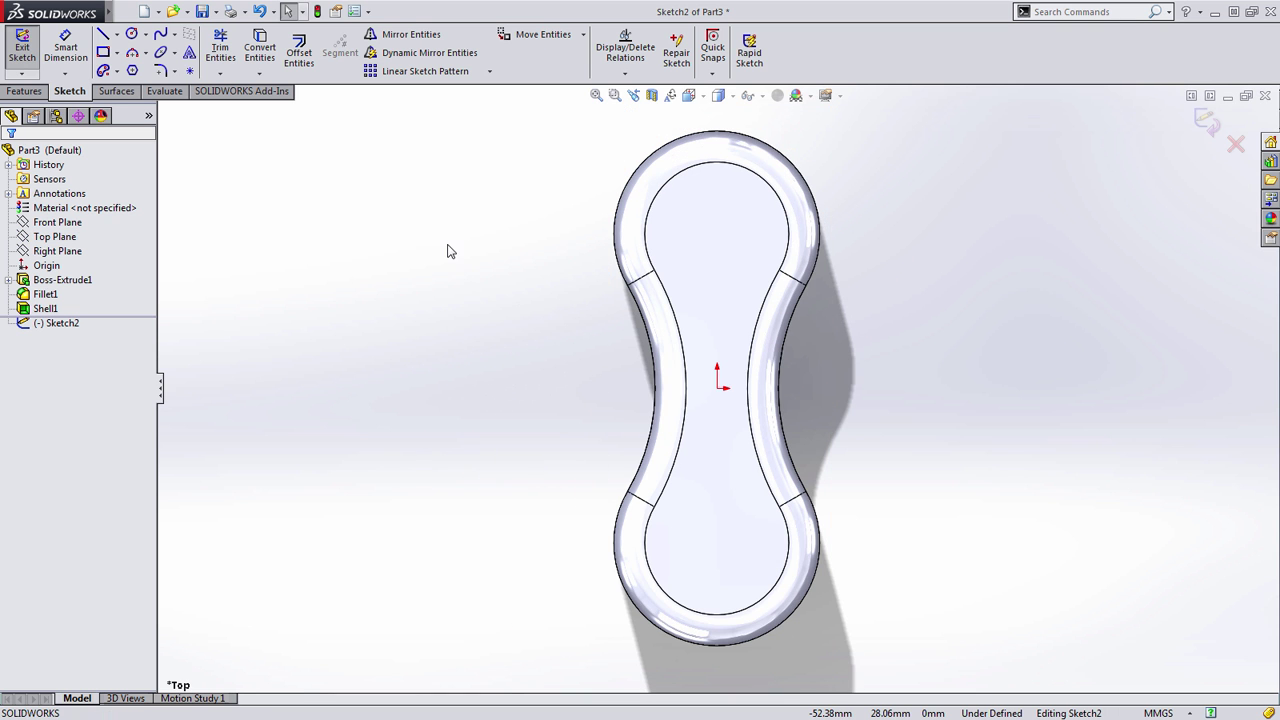
key(s)
click(519, 276)
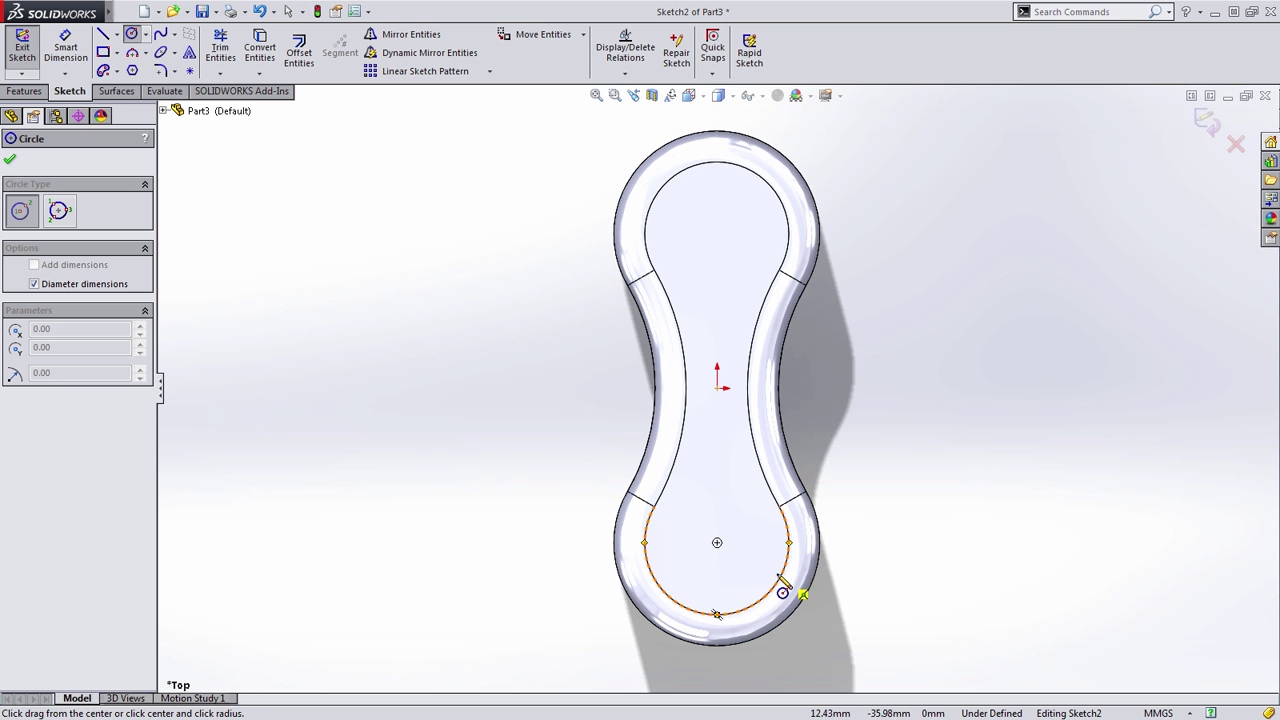
click(717, 542)
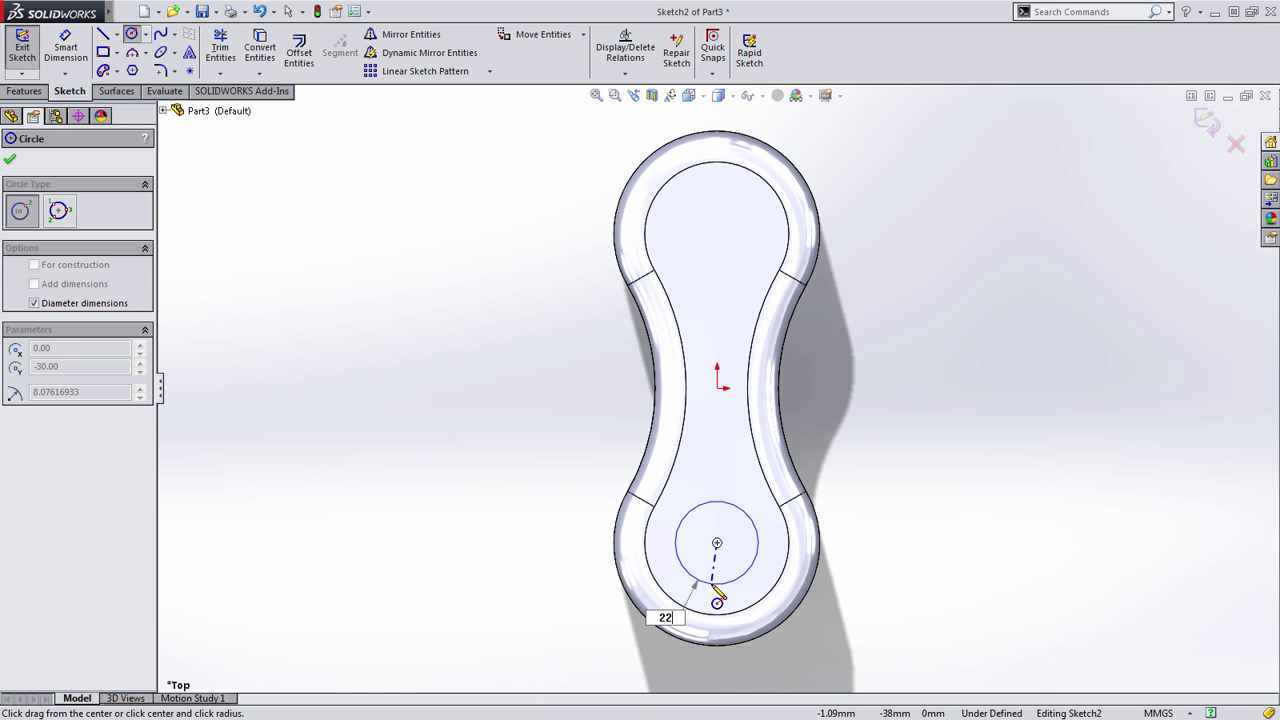
key(Return)
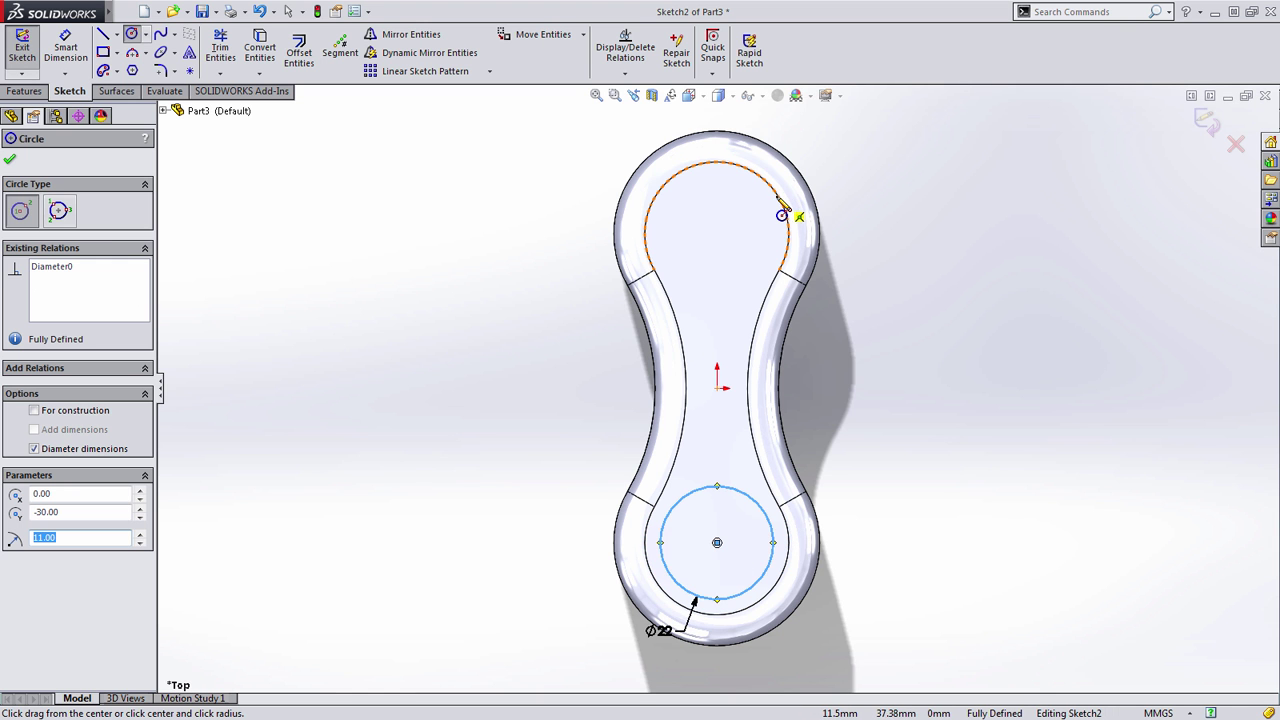
Draw a second circle centred on the upper rounded end, make both circles equal, and exit the sketch
click(717, 234)
click(697, 314)
key(Escape)
ctrl+click(729, 487)
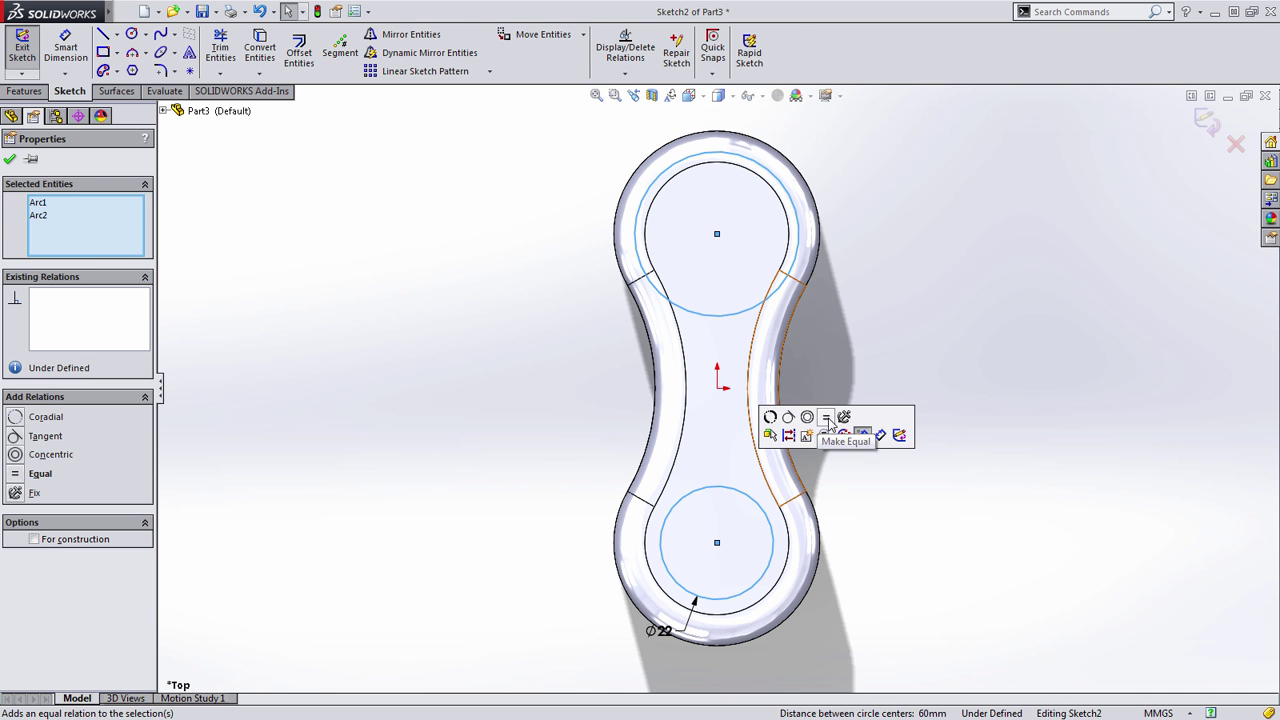
click(826, 417)
double_click(862, 377)
Extrude-cut the two circles upward through all of the top wall
key(s)
click(945, 350)
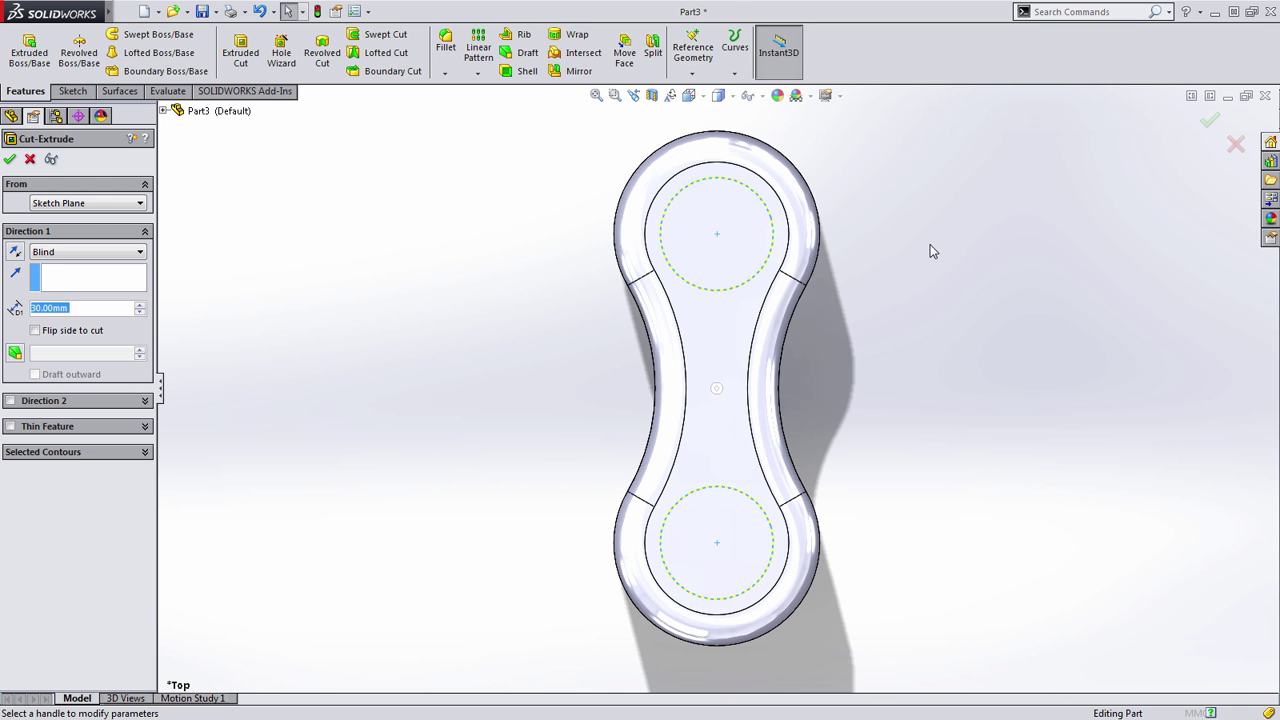
right_click(929, 249)
click(970, 430)
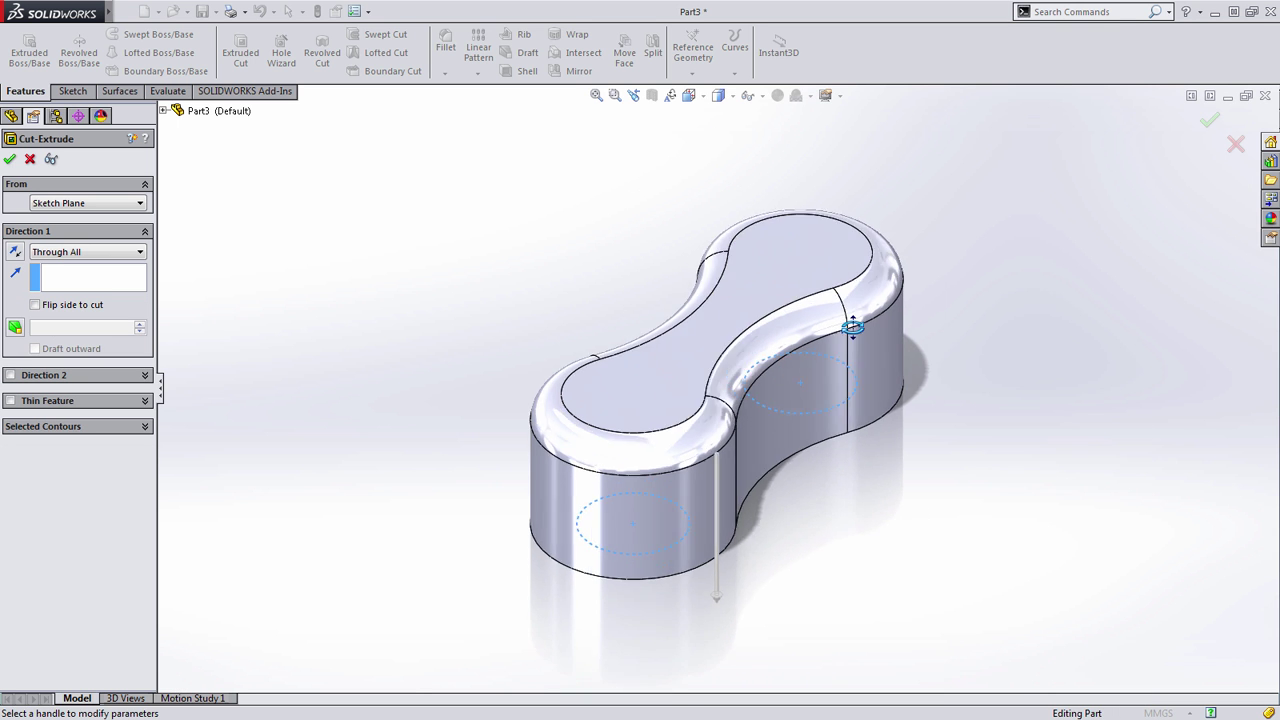
click(14, 258)
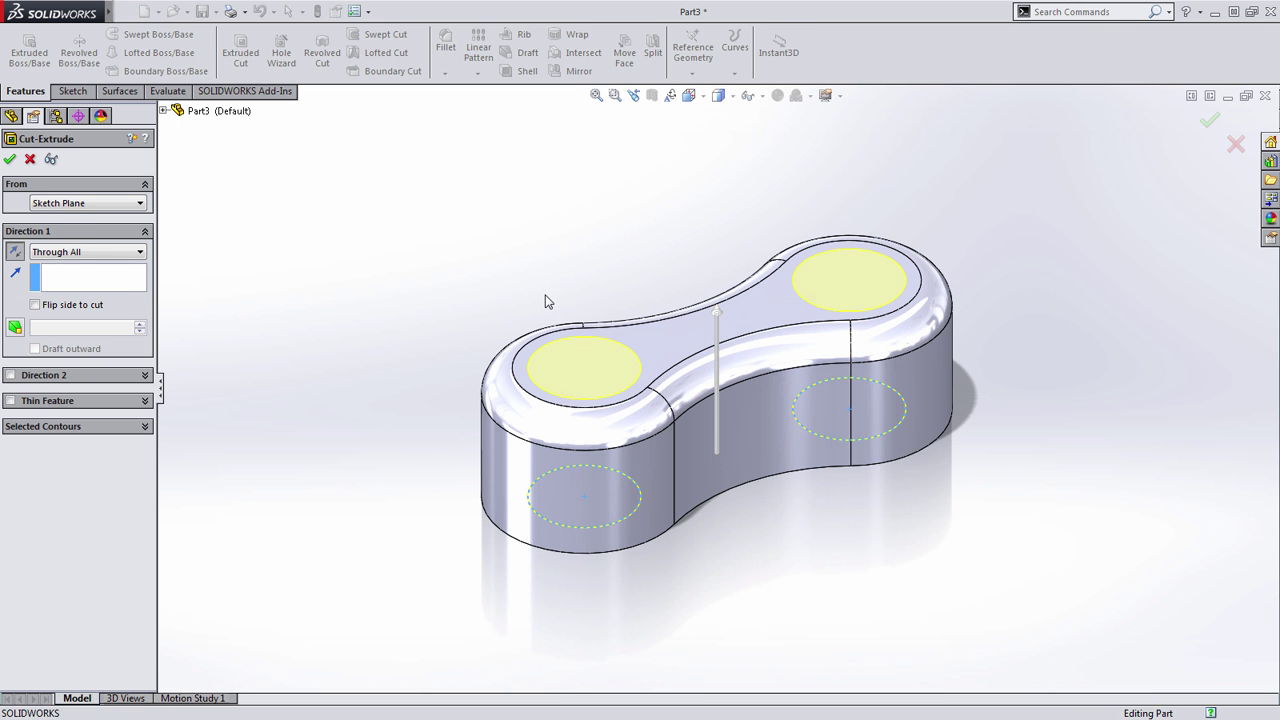
key(Return)
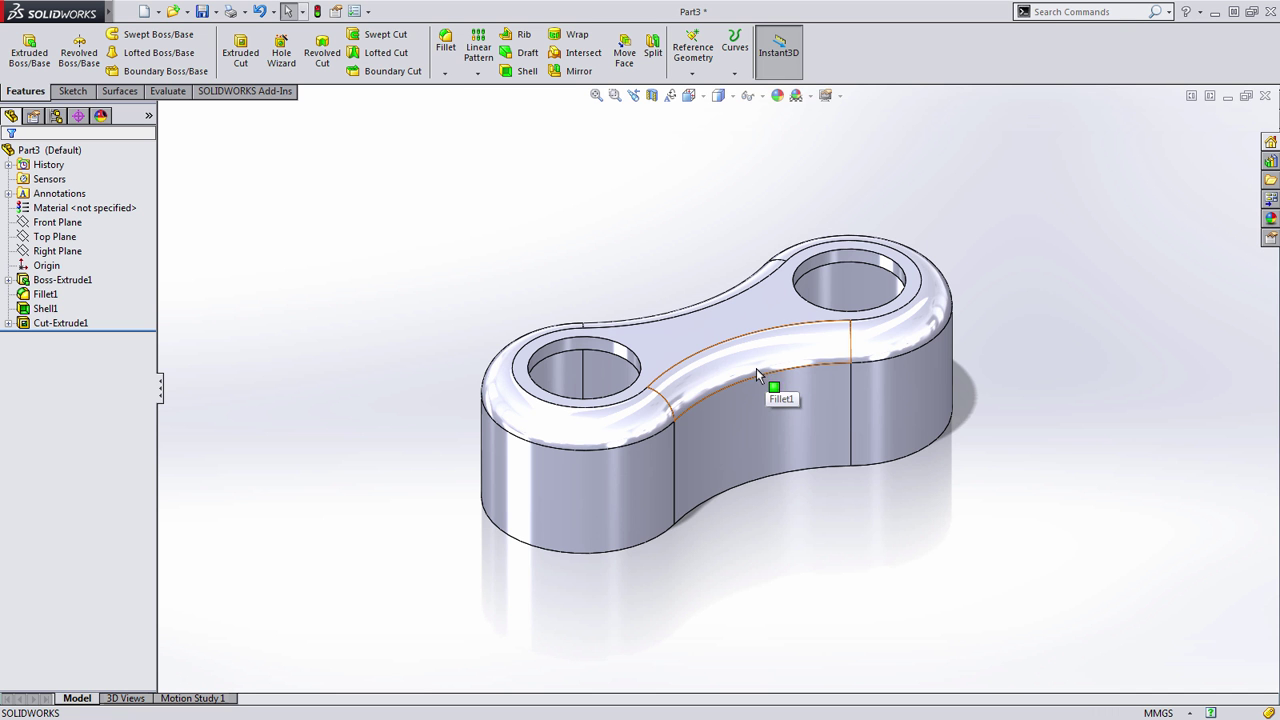
Start a sketch on the Right Plane and draw a 26 mm diameter circle near the middle of the body
middle_drag(723, 431, 718, 404)
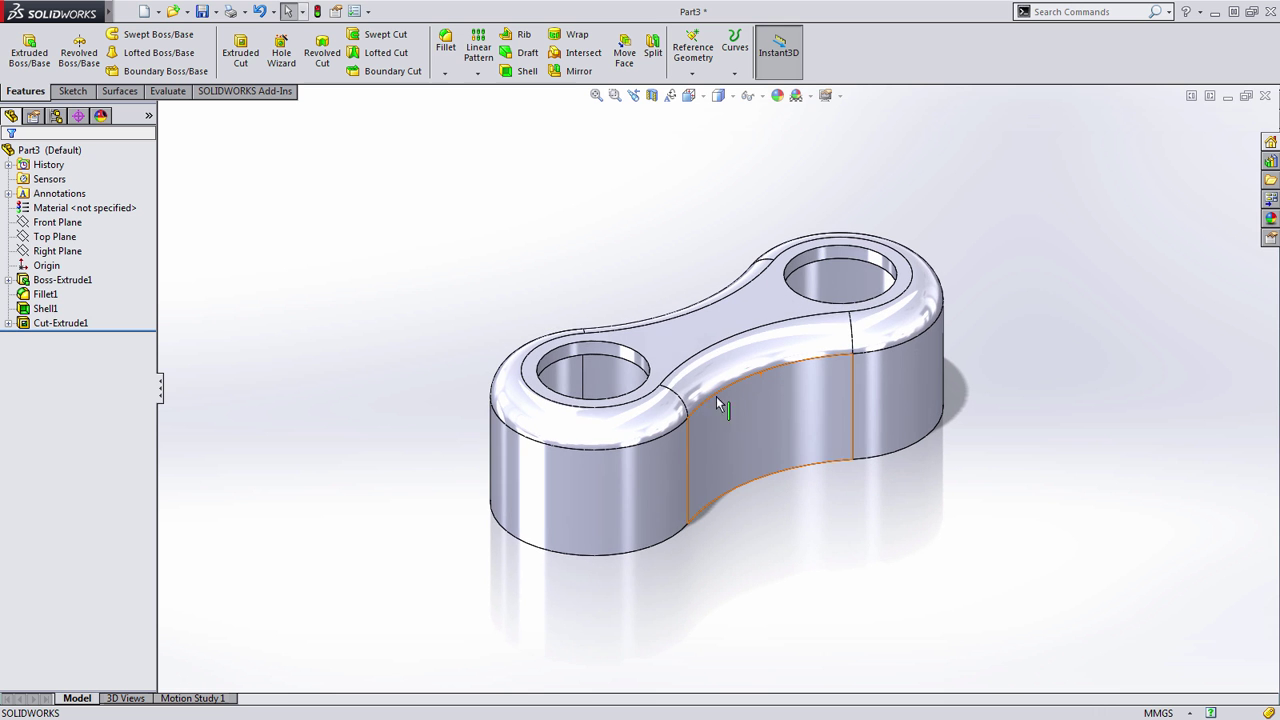
click(48, 253)
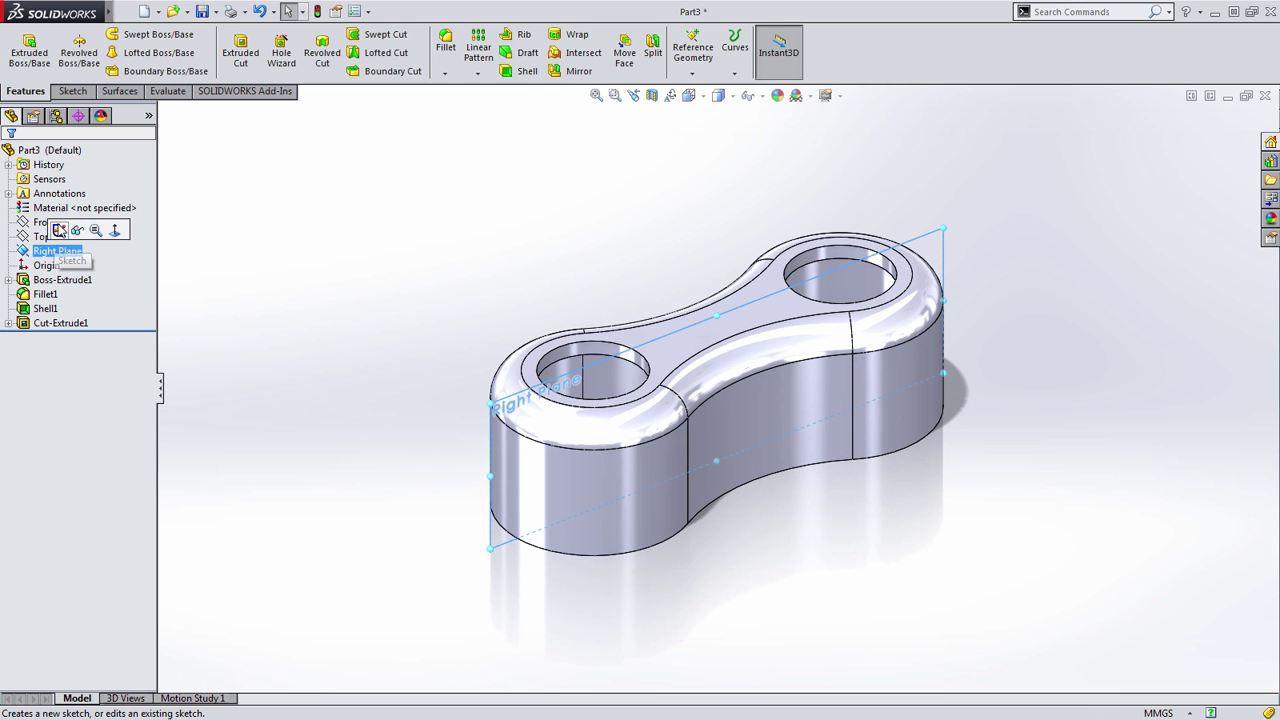
click(197, 258)
click(57, 251)
click(100, 233)
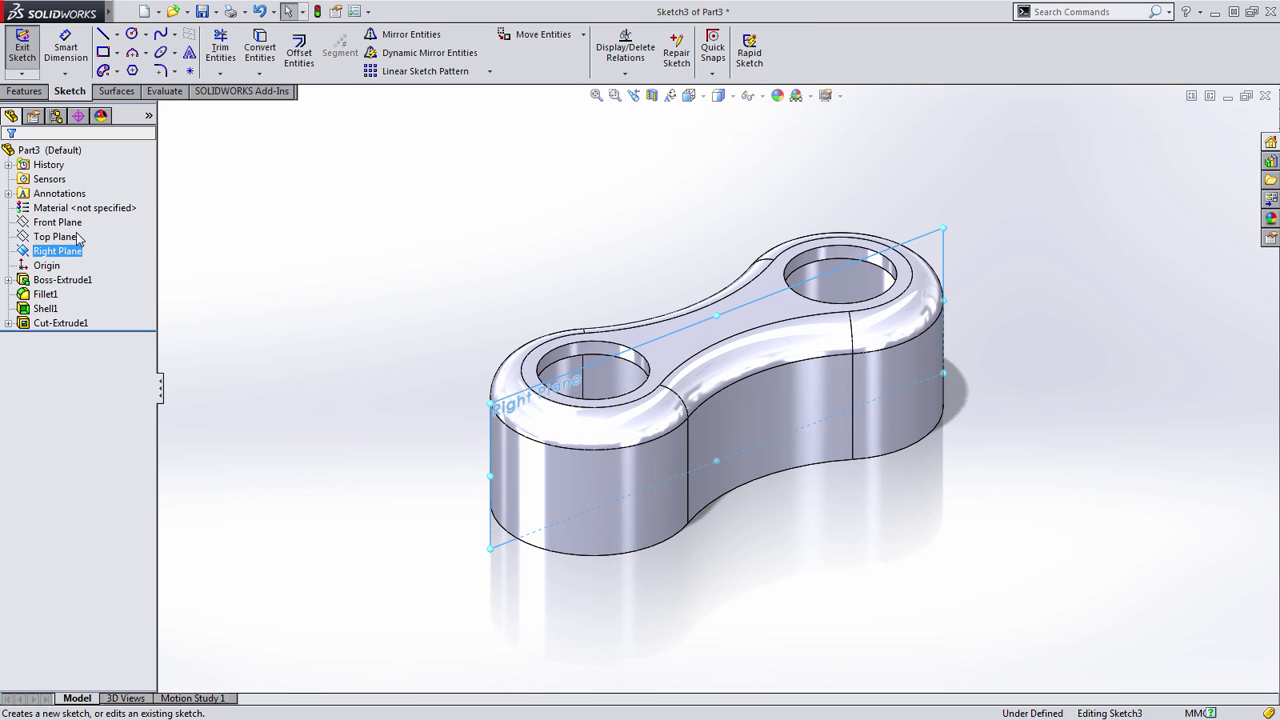
key(s)
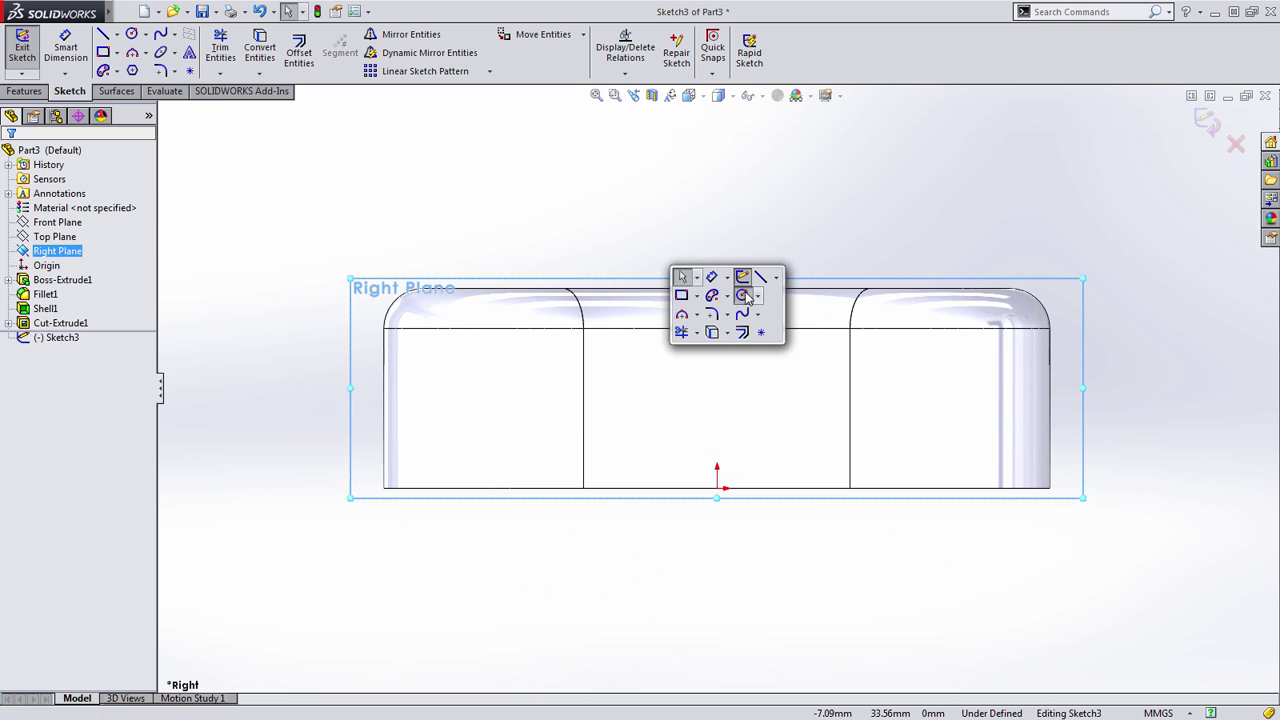
click(745, 300)
click(709, 352)
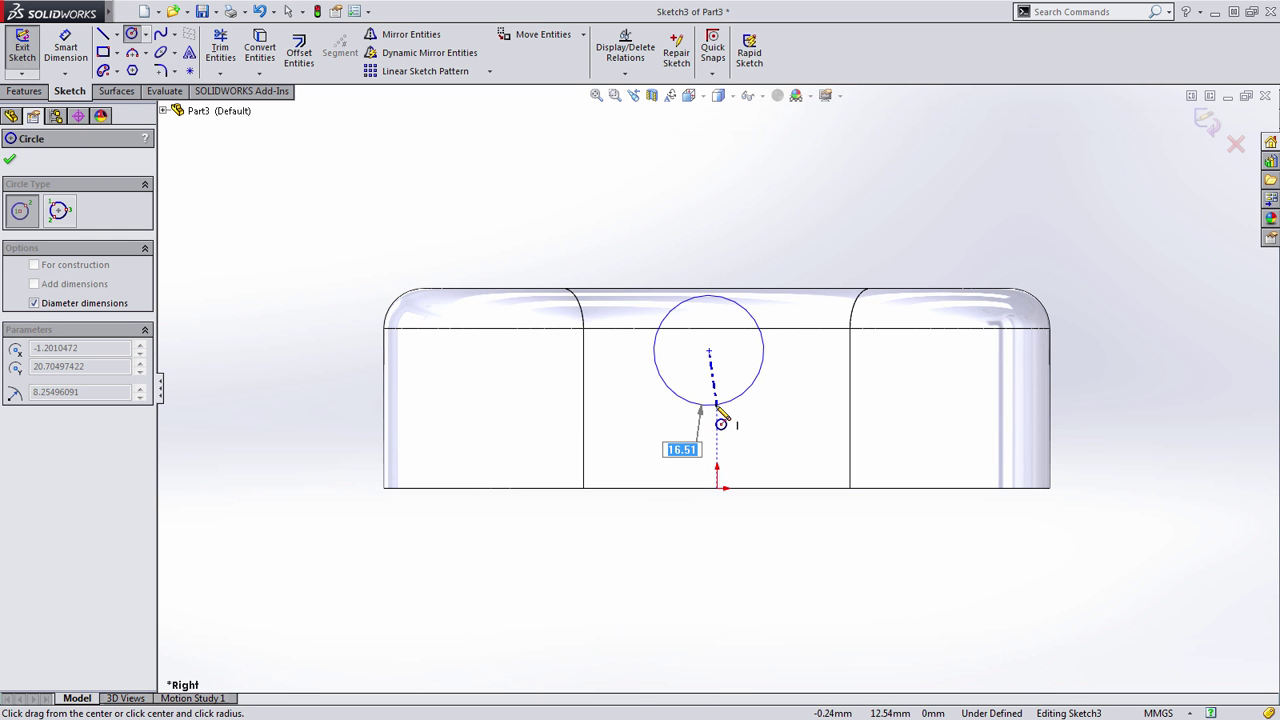
text(26)
key(Return)
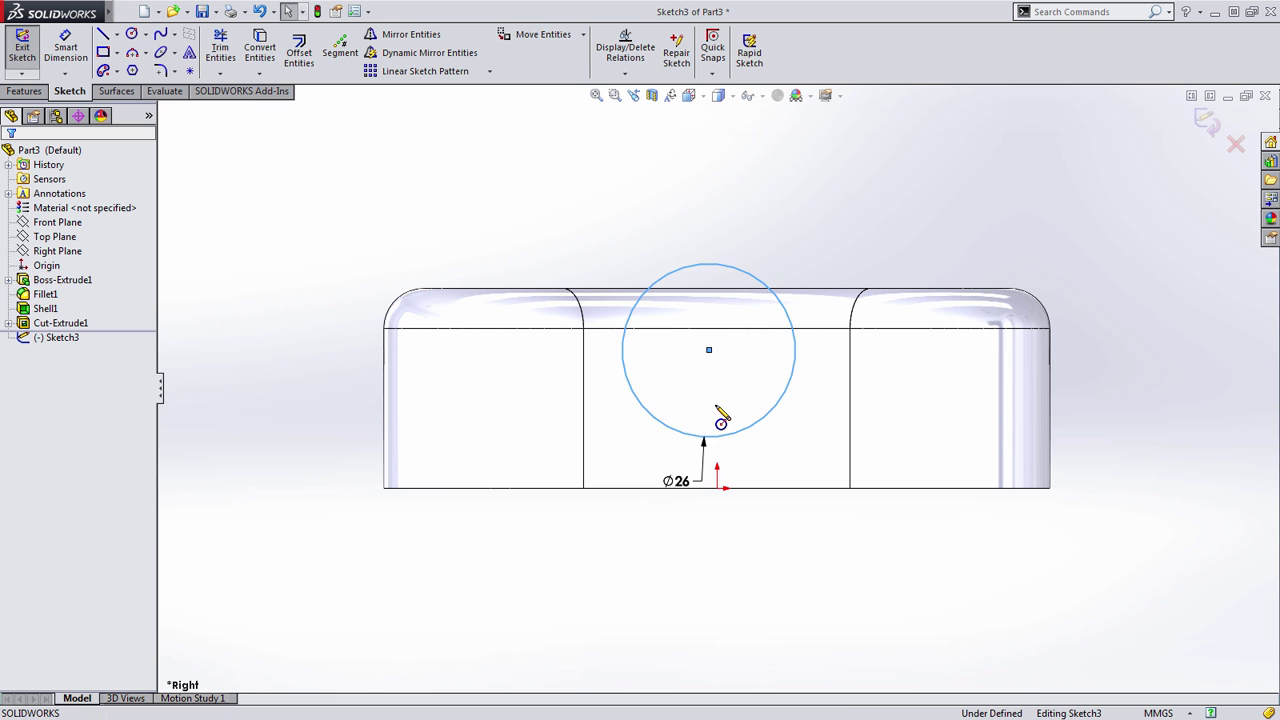
Make the circle tangent to the body's top edge and align its centre vertically with the origin
ctrl+click(737, 276)
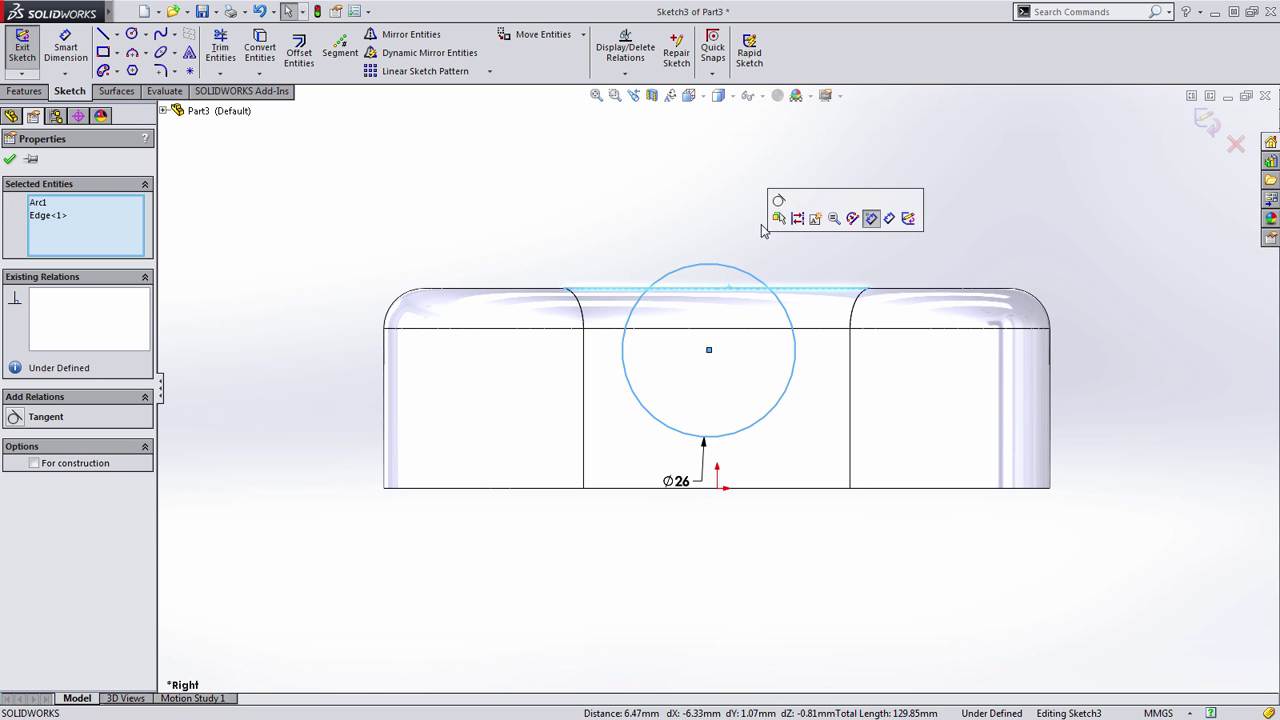
click(780, 214)
click(717, 488)
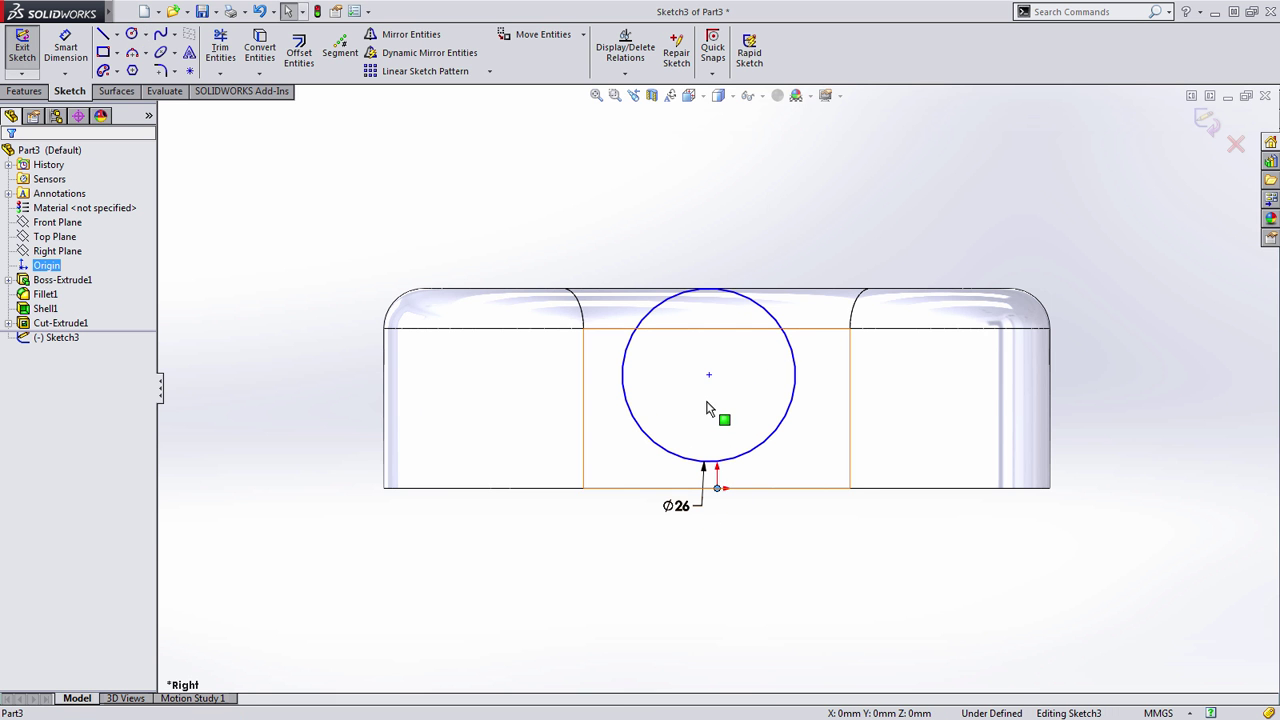
ctrl+click(709, 374)
click(775, 314)
click(732, 236)
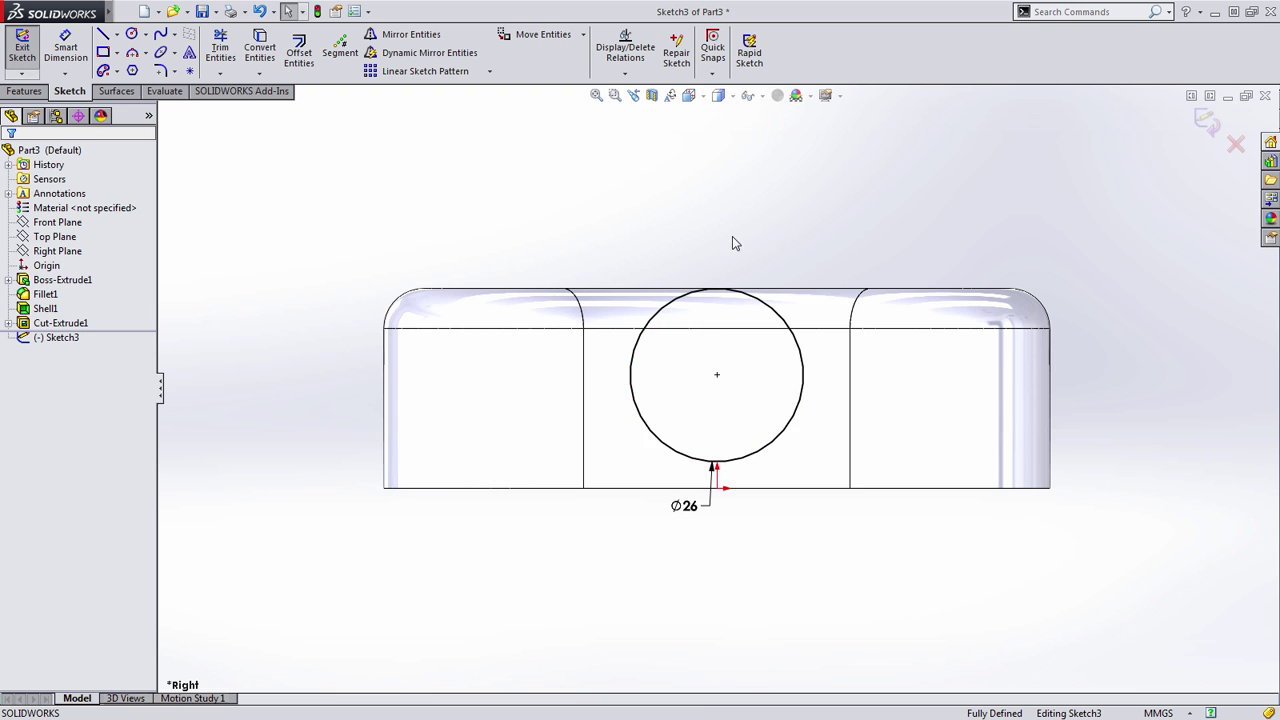
Extrude the circle as a merged boss, blind 20 mm in both directions from the sketch plane
key(ctrl+7)
key(s)
click(569, 223)
text(20.00mm)
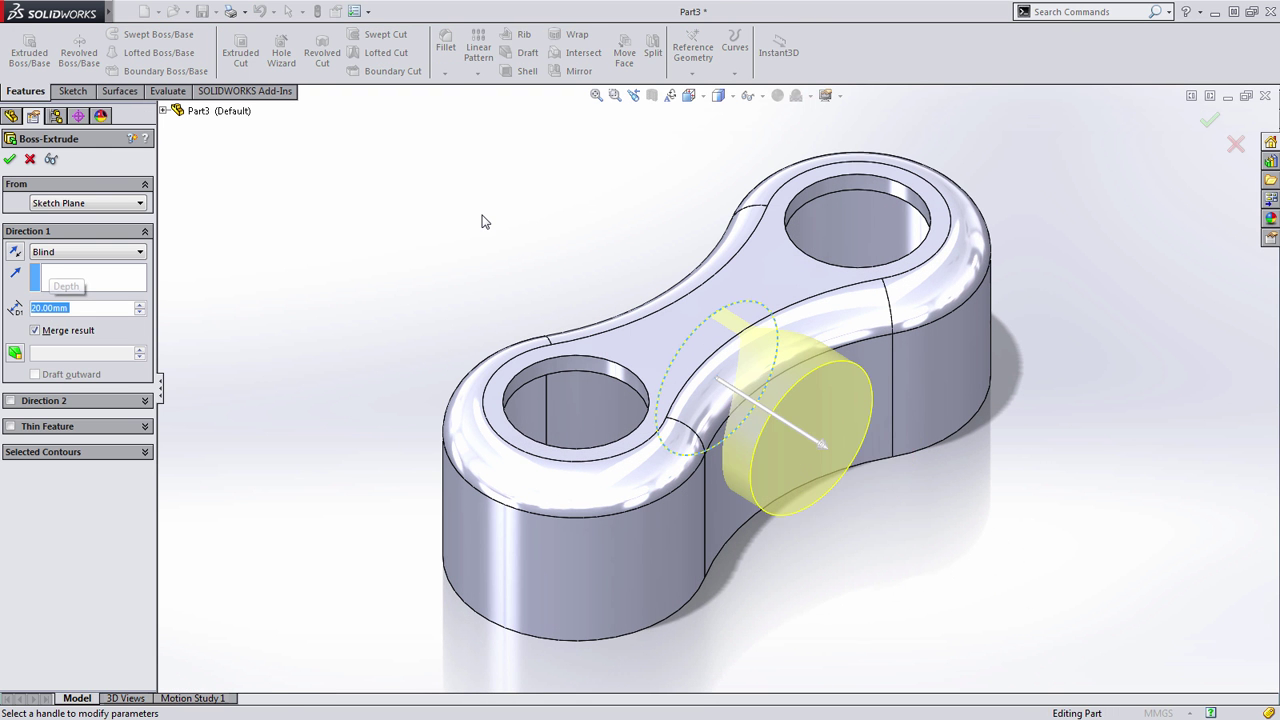
right_click(311, 209)
click(349, 550)
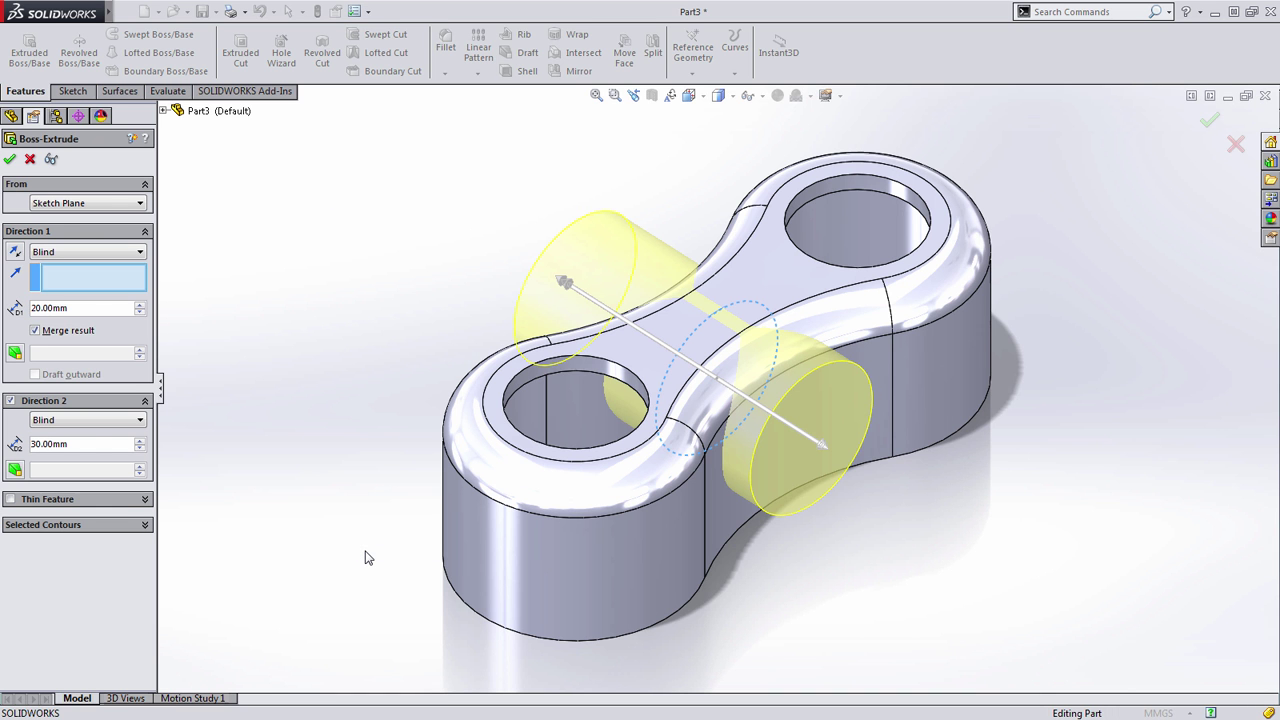
text(10)
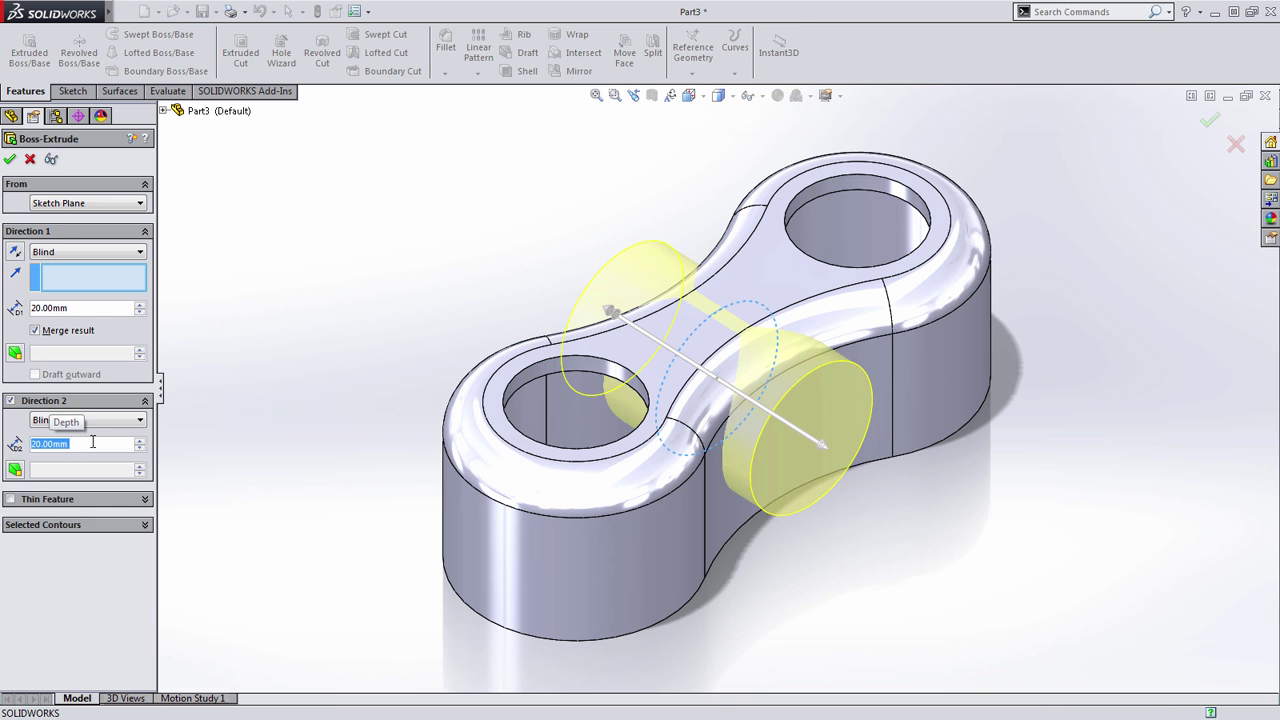
key(Return)
Reorder the cylindrical boss extrusion so it comes before the shell in the feature history
middle_drag(451, 504, 526, 211)
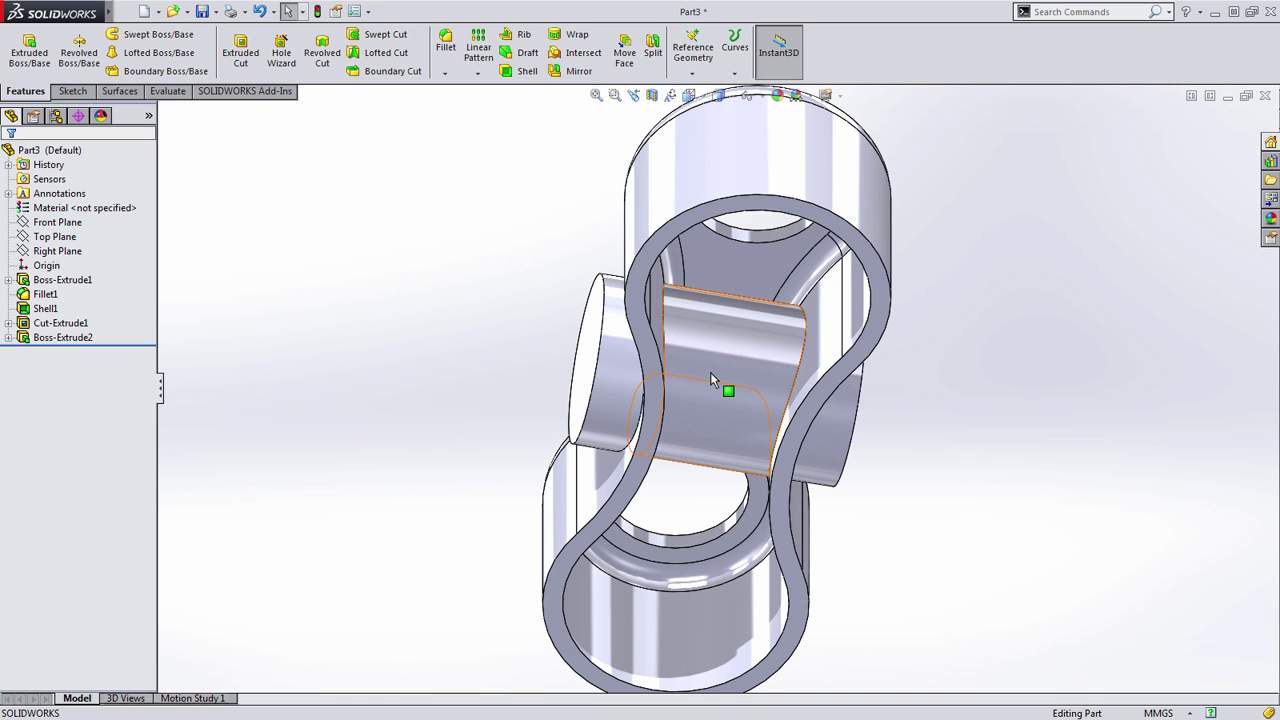
click(62, 337)
drag(56, 292, 56, 296)
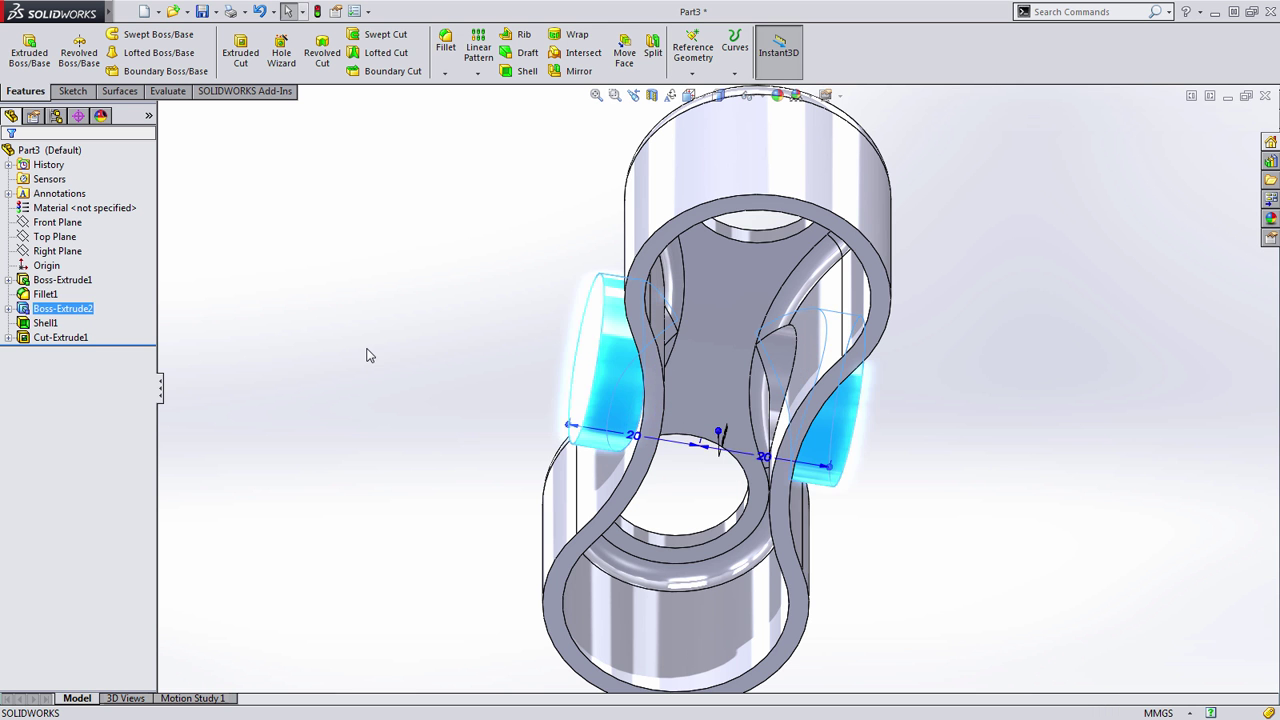
Edit the shell and assign a 5 mm multi-thickness to the cylindrical boss faces on both sides of the body
middle_drag(474, 409, 376, 452)
click(51, 338)
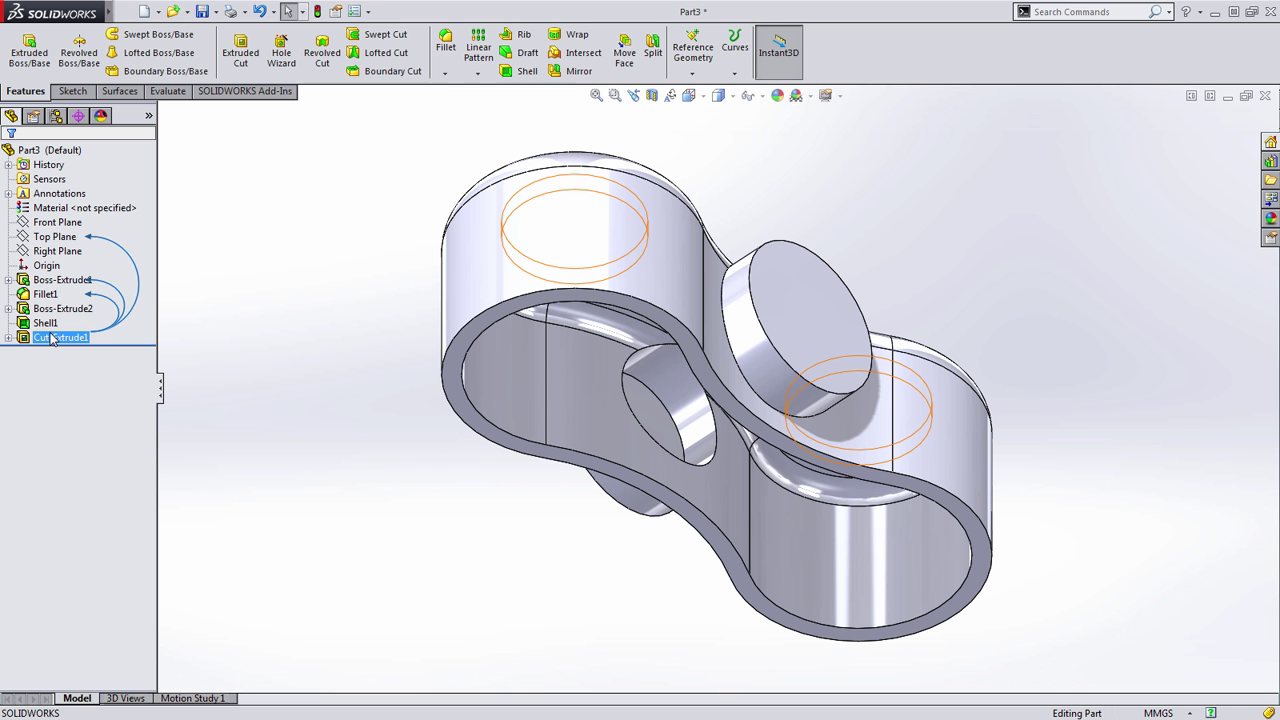
click(45, 323)
click(48, 268)
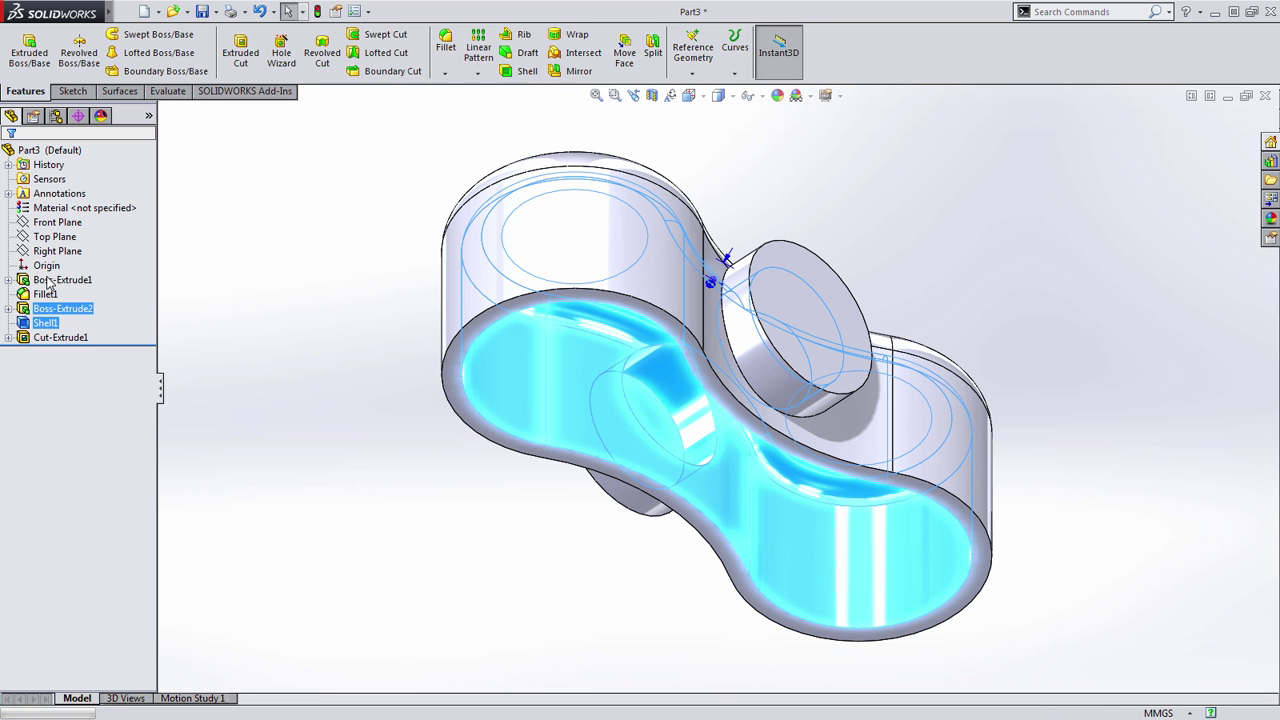
click(100, 394)
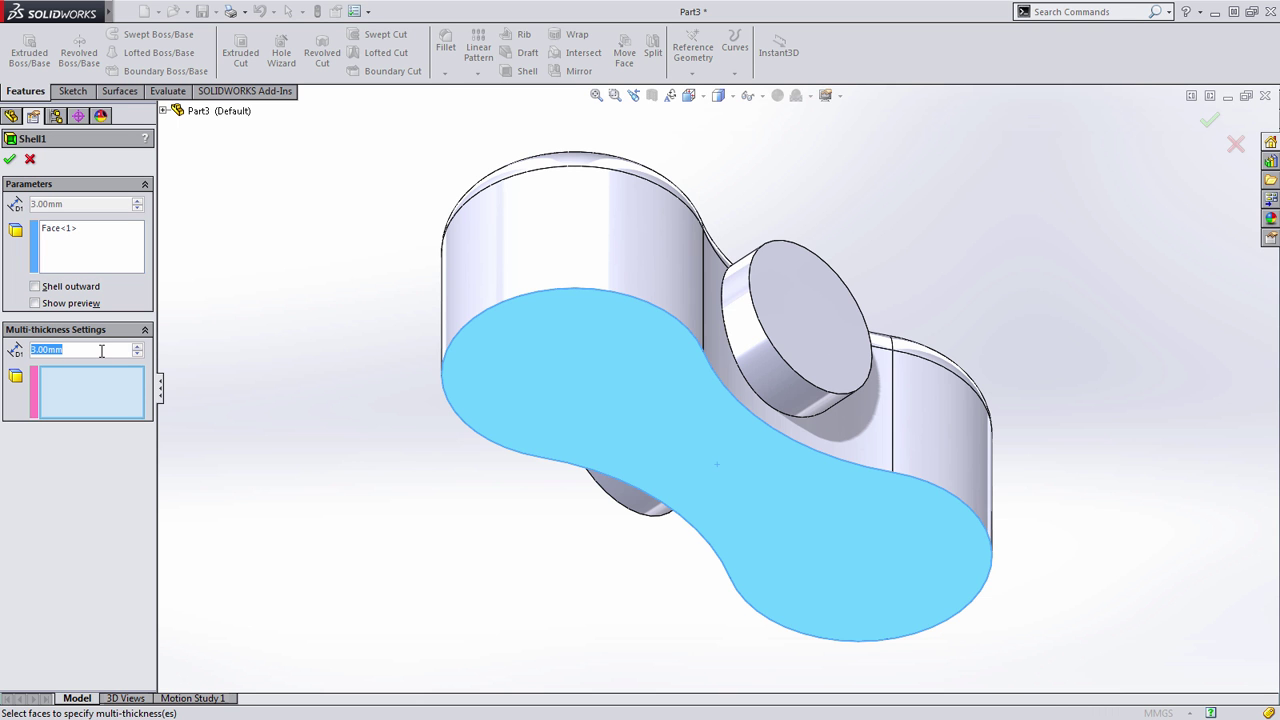
text(5)
key(Return)
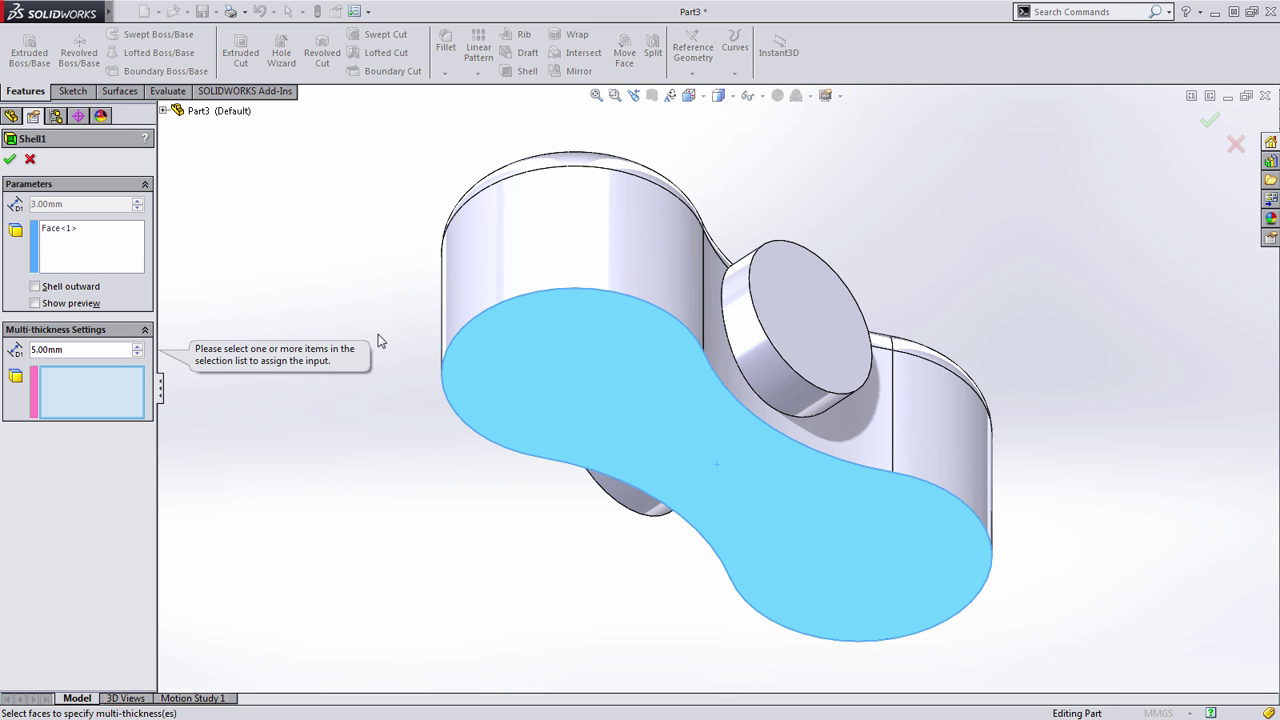
click(759, 355)
click(651, 503)
key(Return)
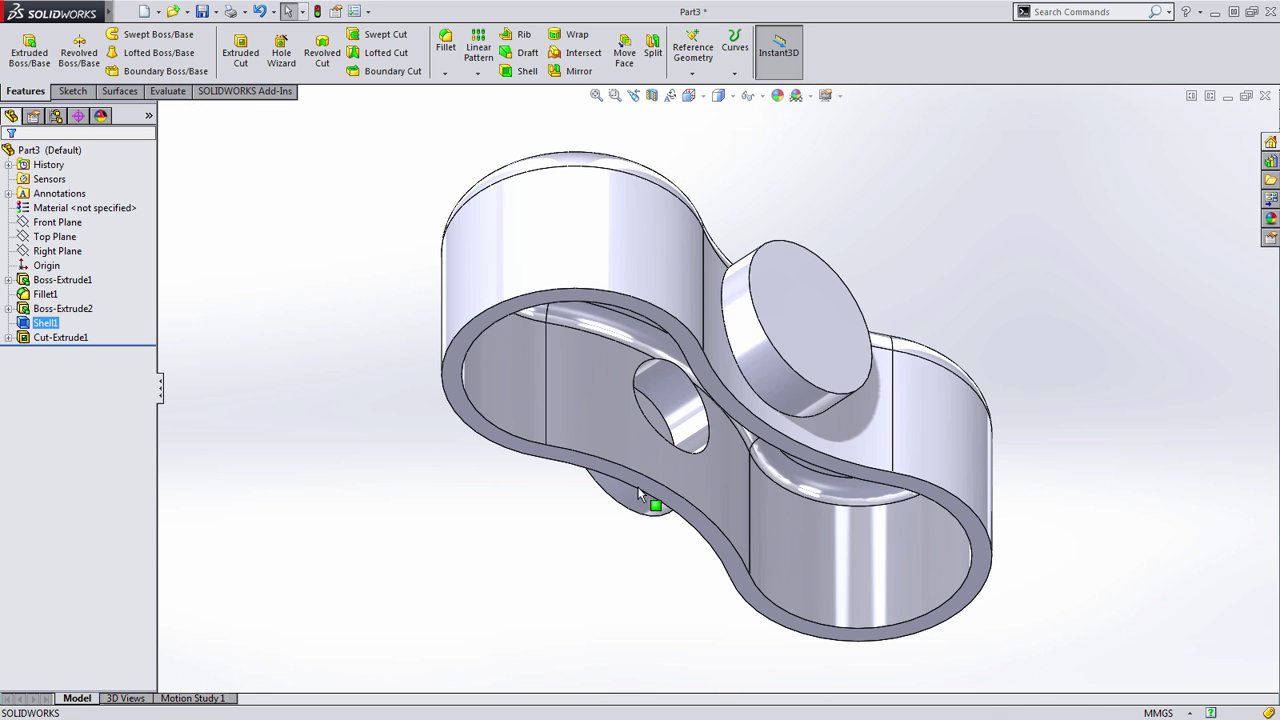
Edit the shell to also remove the end faces of the cylindrical boss on both sides of the body
middle_drag(656, 458, 629, 523)
click(72, 339)
click(72, 340)
click(83, 296)
key(Escape)
click(47, 323)
click(64, 289)
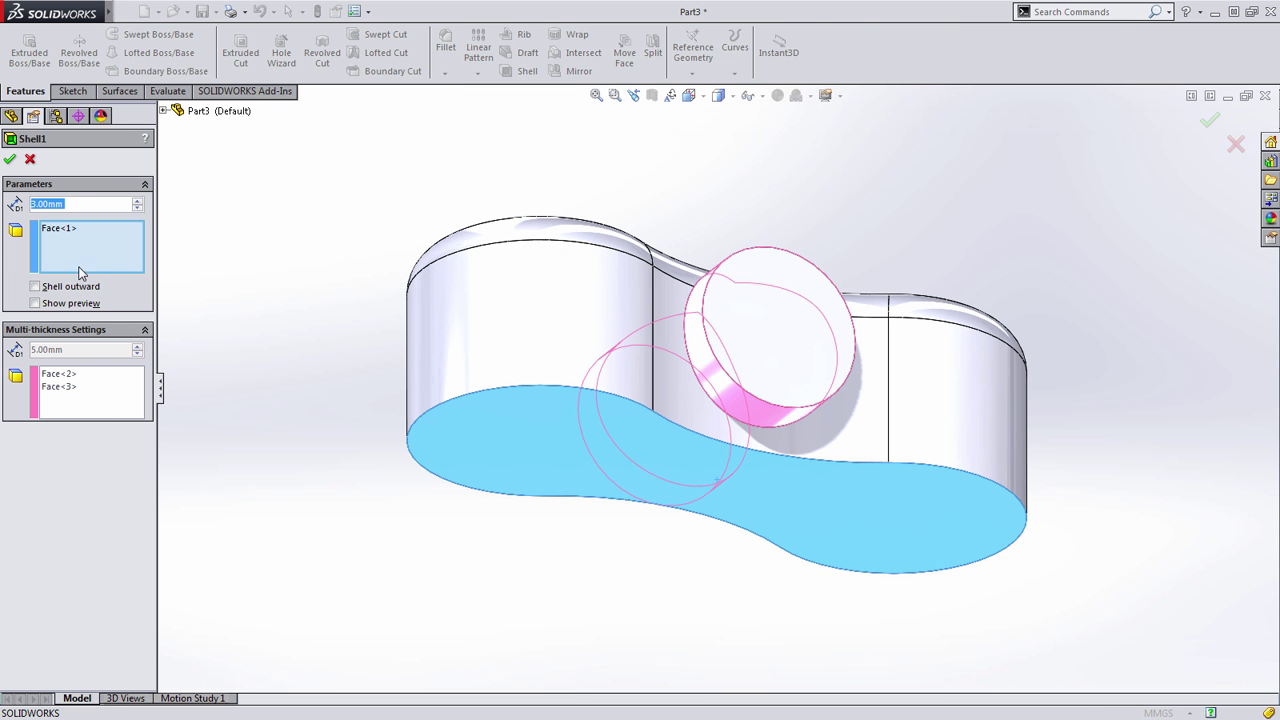
click(802, 361)
middle_drag(487, 428, 708, 563)
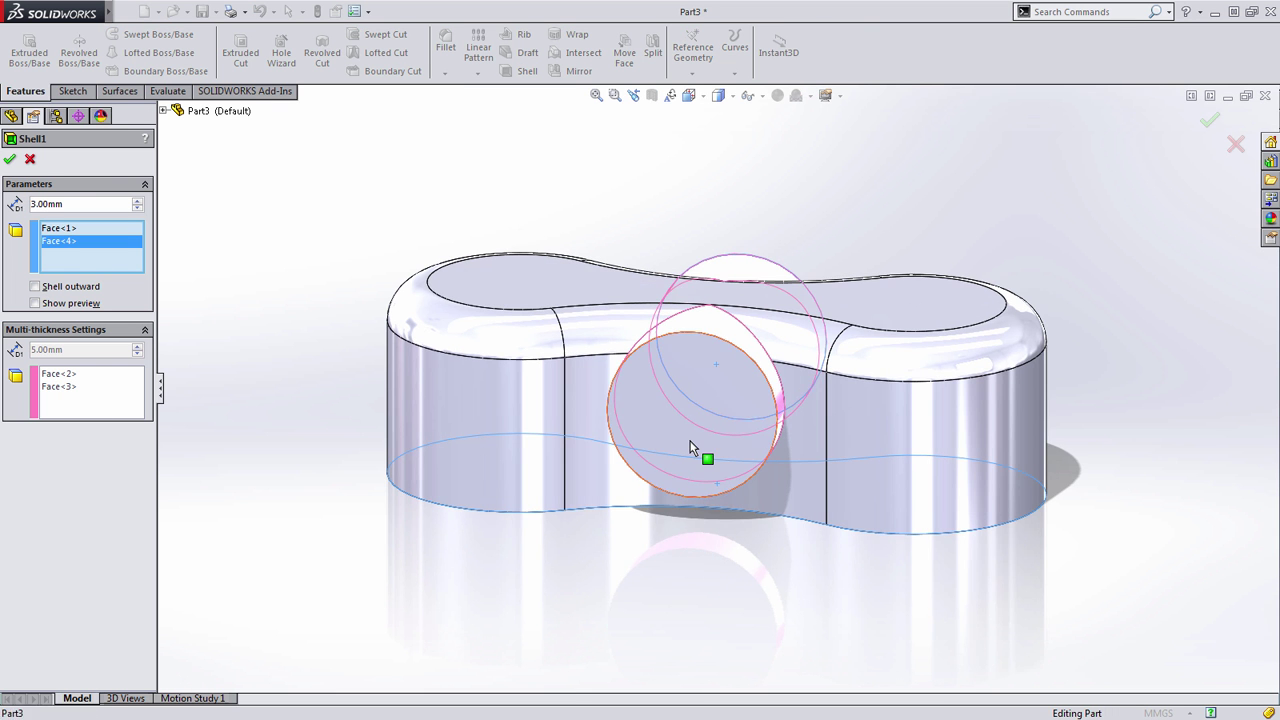
key(Return)
middle_drag(617, 514, 374, 411)
Fillet the edges where the cylindrical bosses meet the body on both sides with a 3 mm radius
key(s)
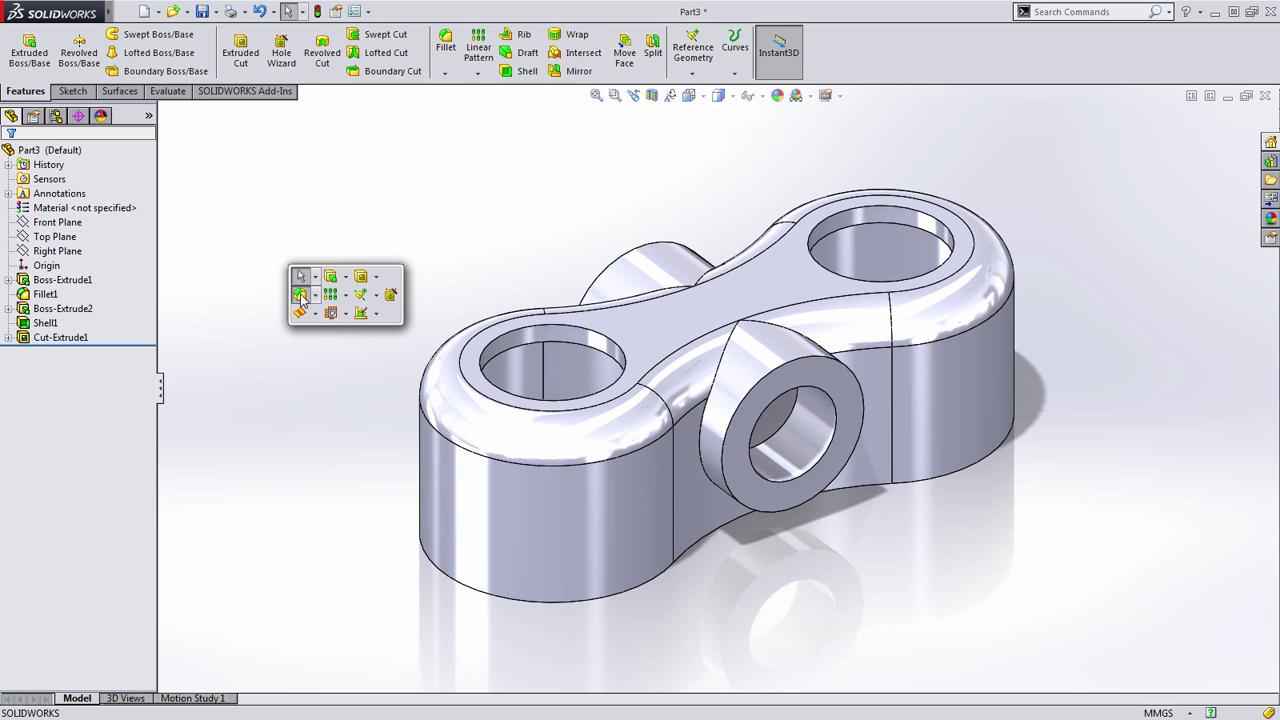
click(300, 297)
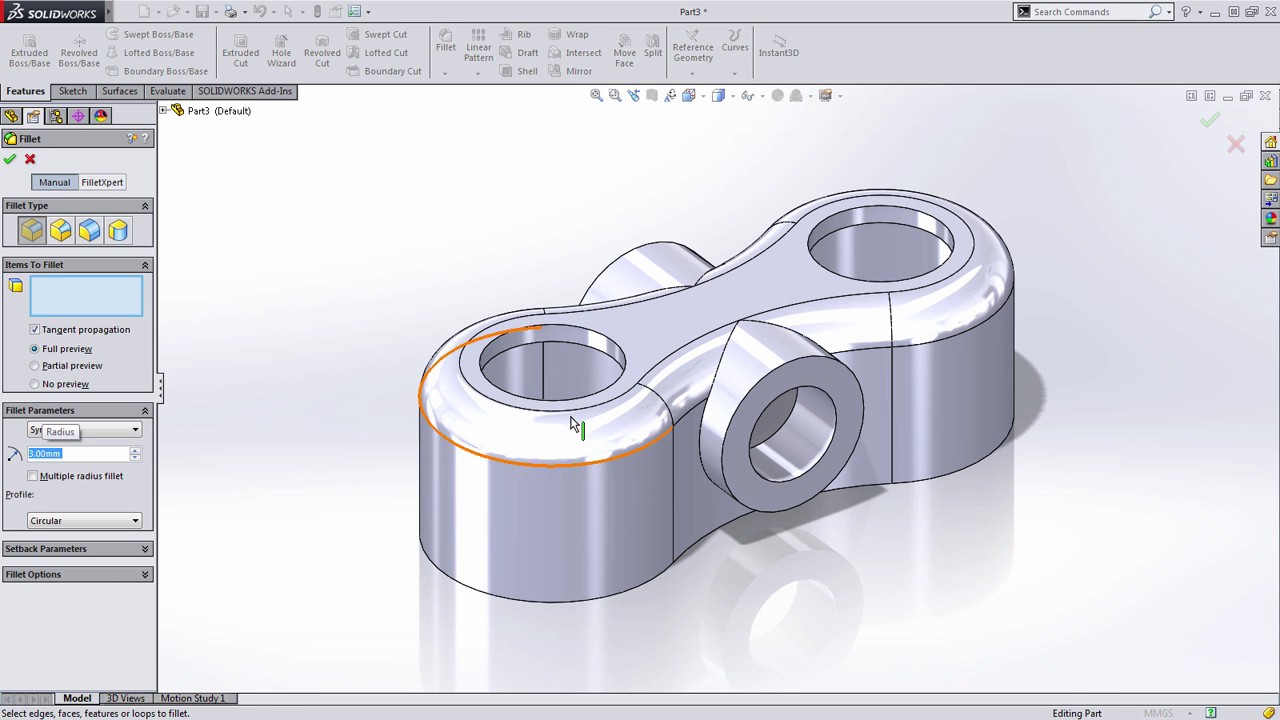
click(702, 468)
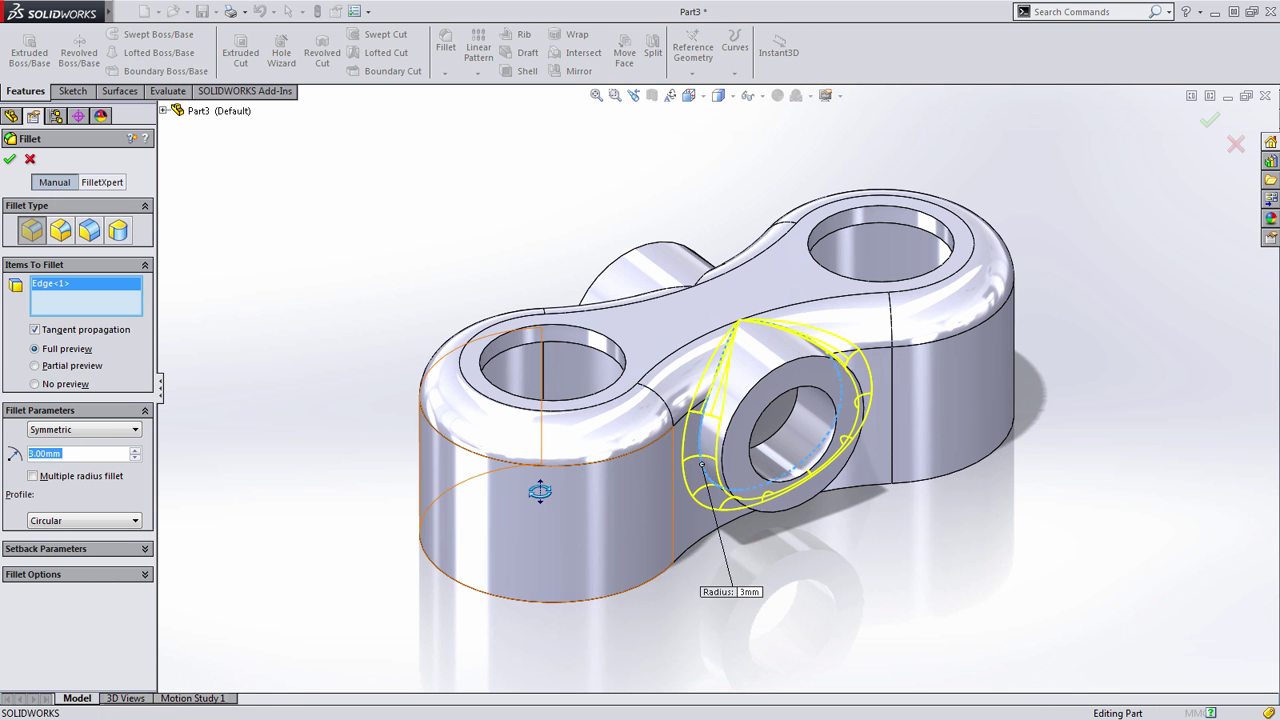
middle_drag(531, 489, 683, 492)
click(714, 490)
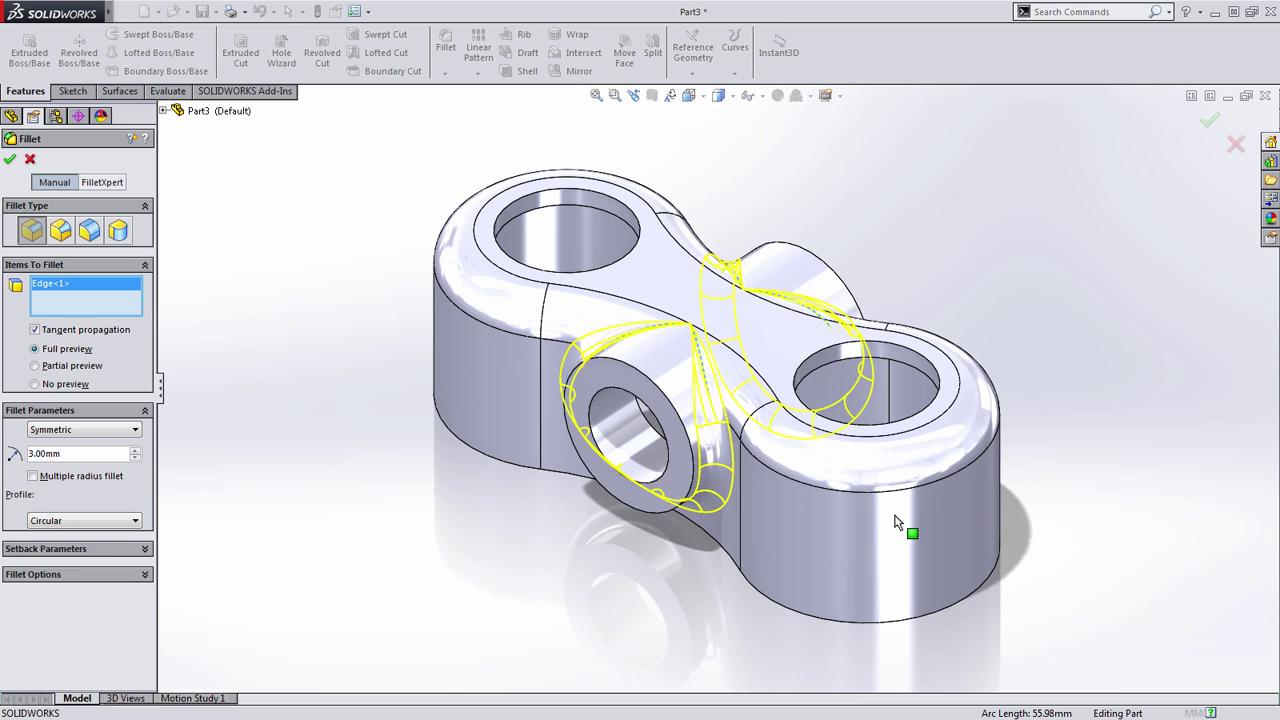
key(Return)
middle_drag(756, 510, 945, 525)
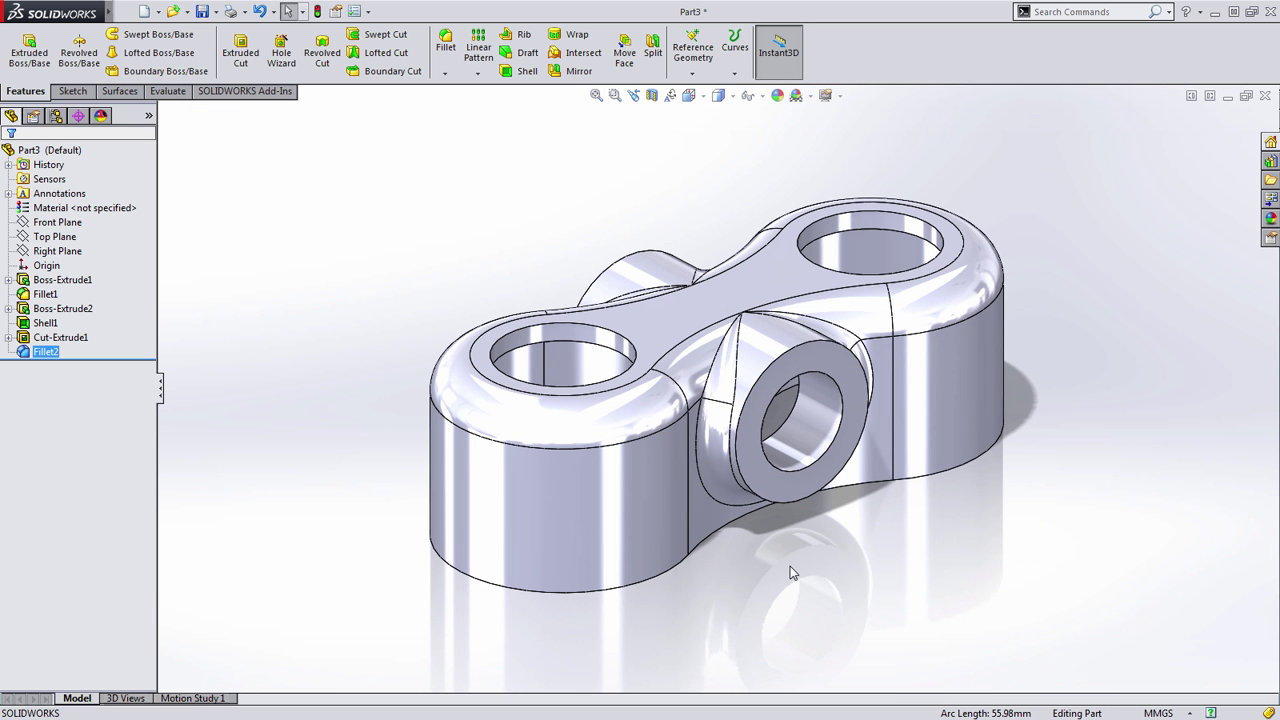
middle_drag(790, 572, 733, 561)
scroll(788, 559, up, 1)
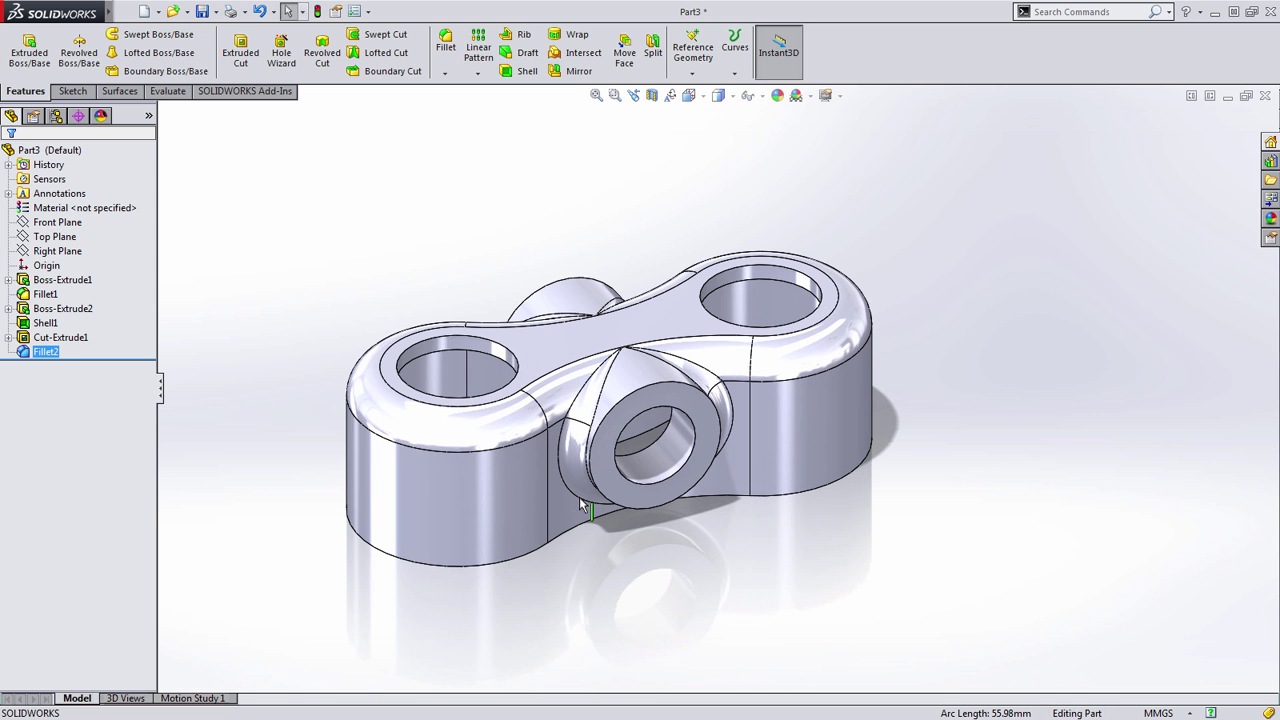
Assign AISI 1020 as the part's material
right_click(108, 209)
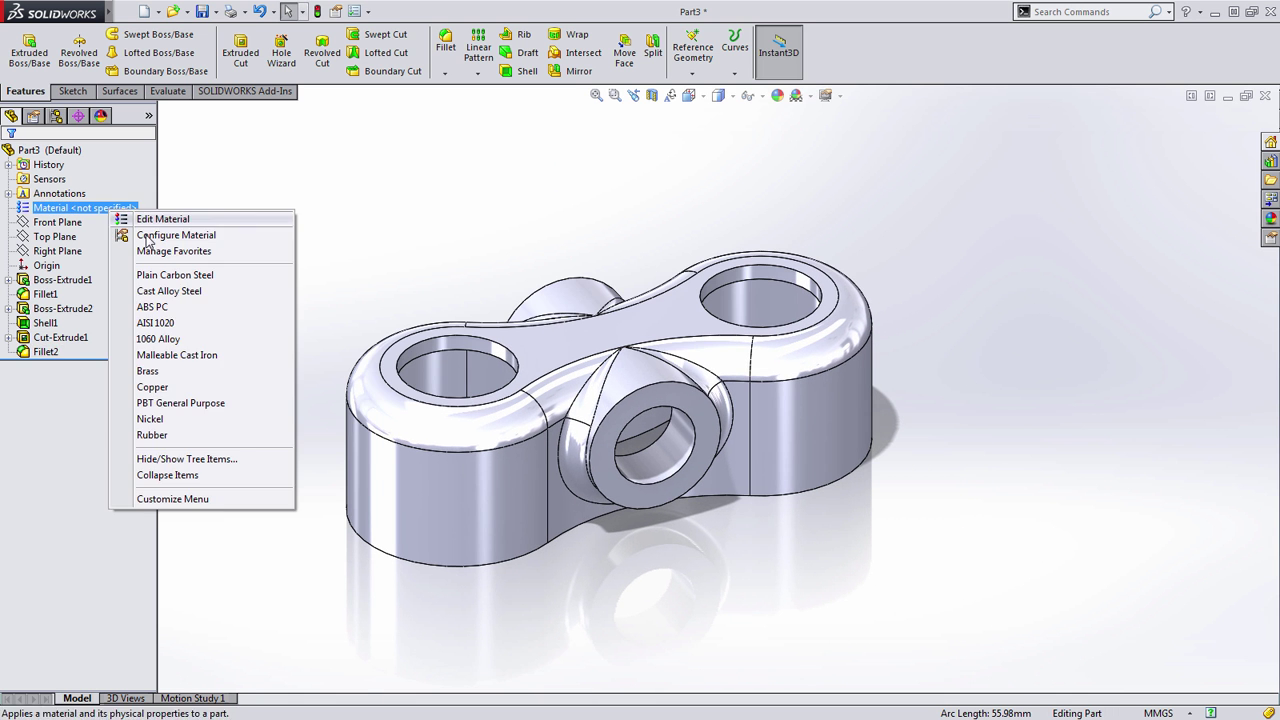
click(188, 323)
scroll(281, 305, up, 1)
ctrl+middle_drag(281, 305, 333, 311)
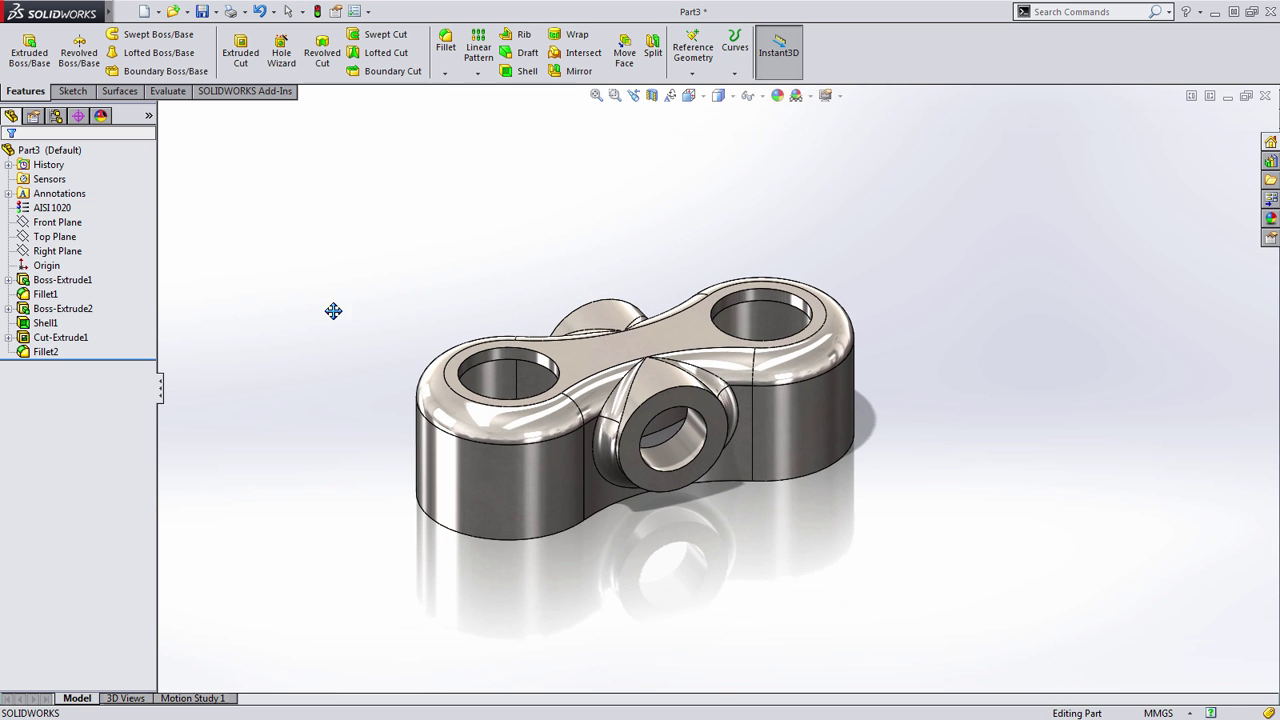
scroll(333, 357, down, 1)
ctrl+middle_drag(451, 384, 307, 348)
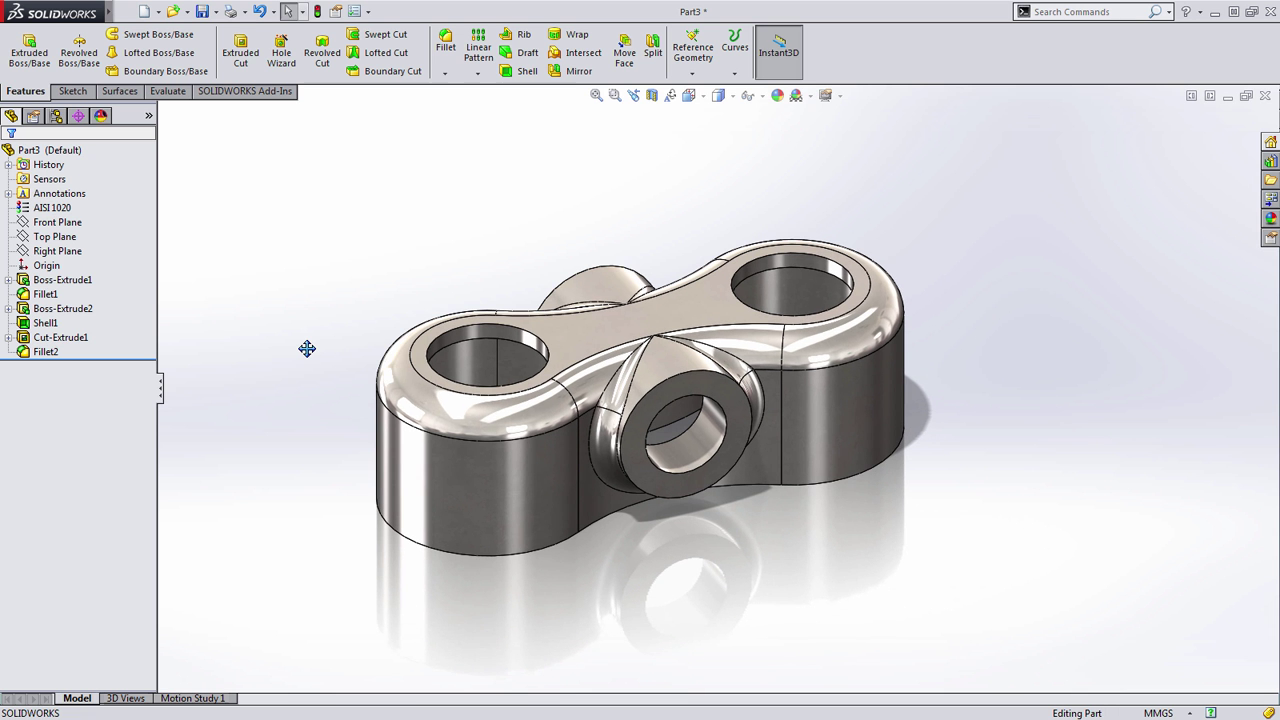
Check the part's mass properties and close the report
click(167, 91)
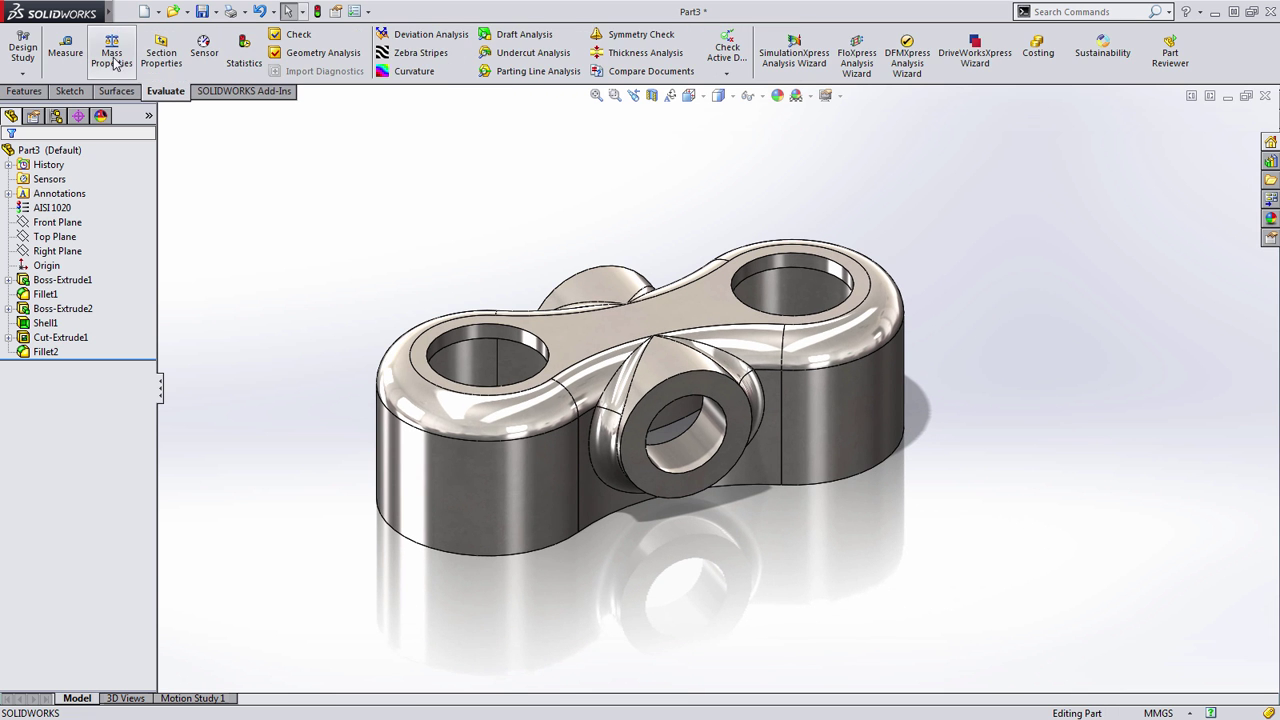
click(112, 55)
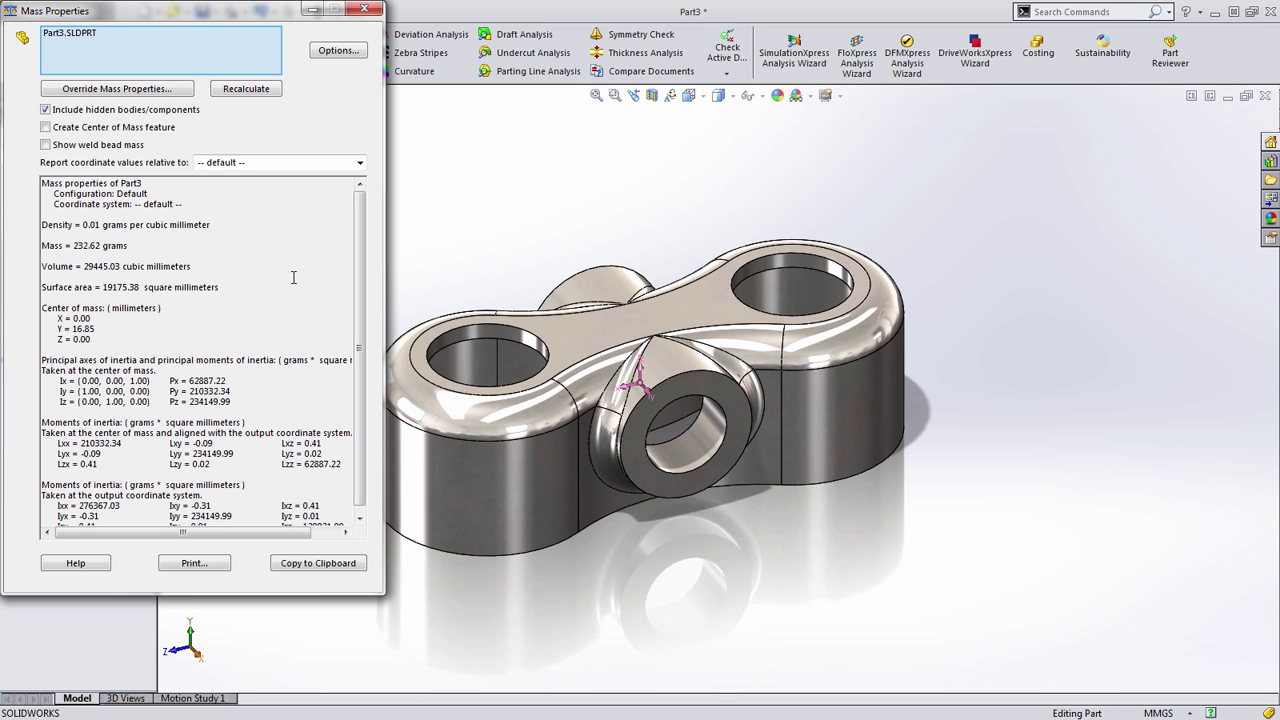
click(361, 10)
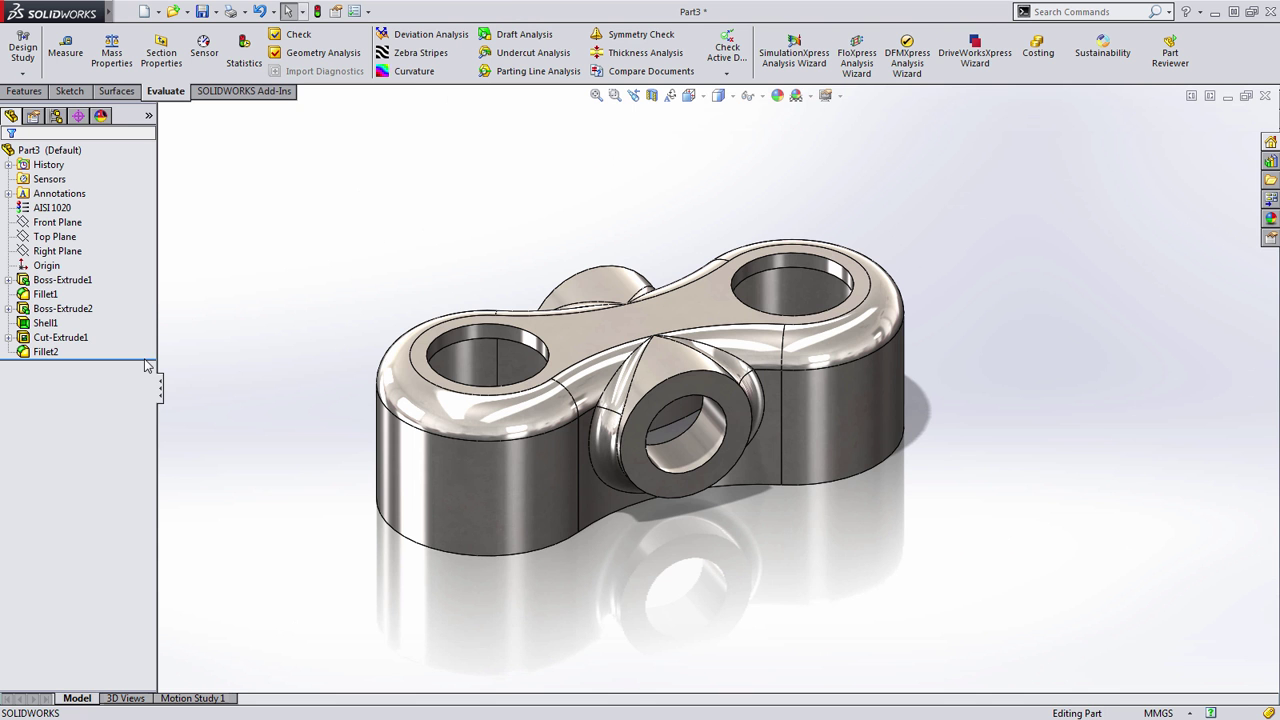
Roll back to just after the first boss extrusion and sketch a three-point arc on the Right Plane between the body's side edges
drag(151, 357, 142, 286)
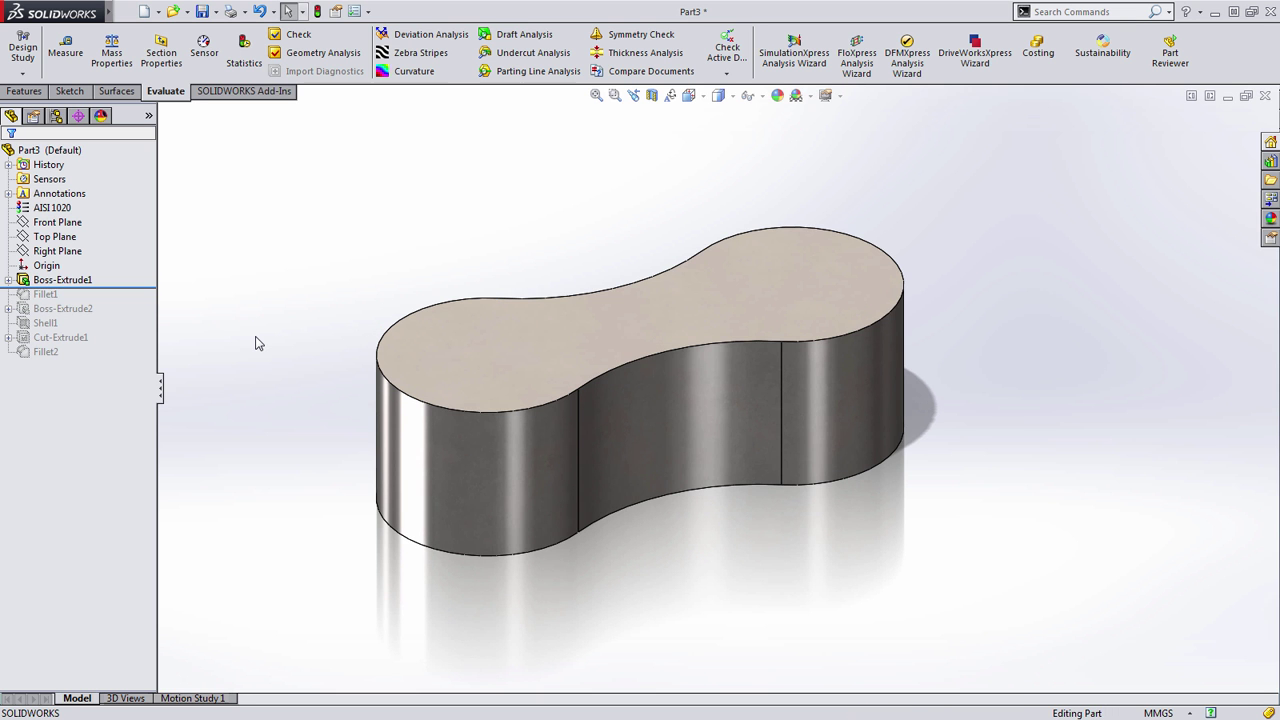
click(100, 249)
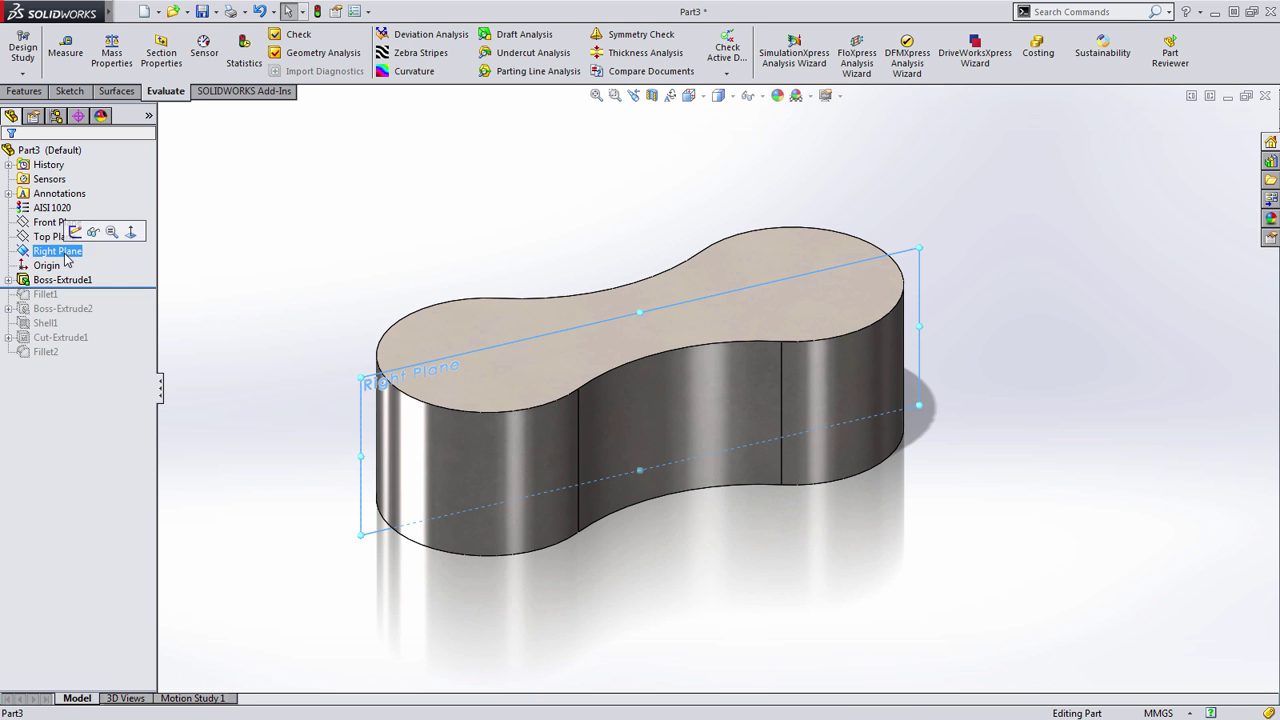
click(105, 226)
key(s)
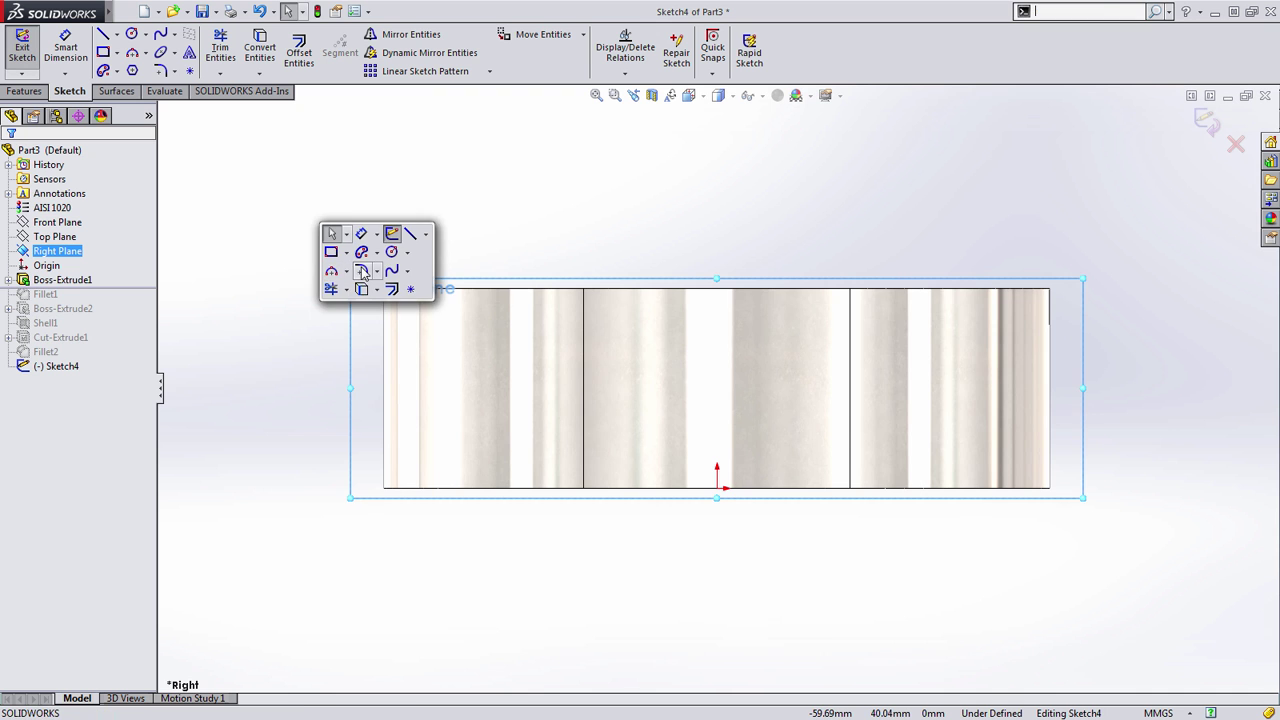
click(340, 262)
click(383, 432)
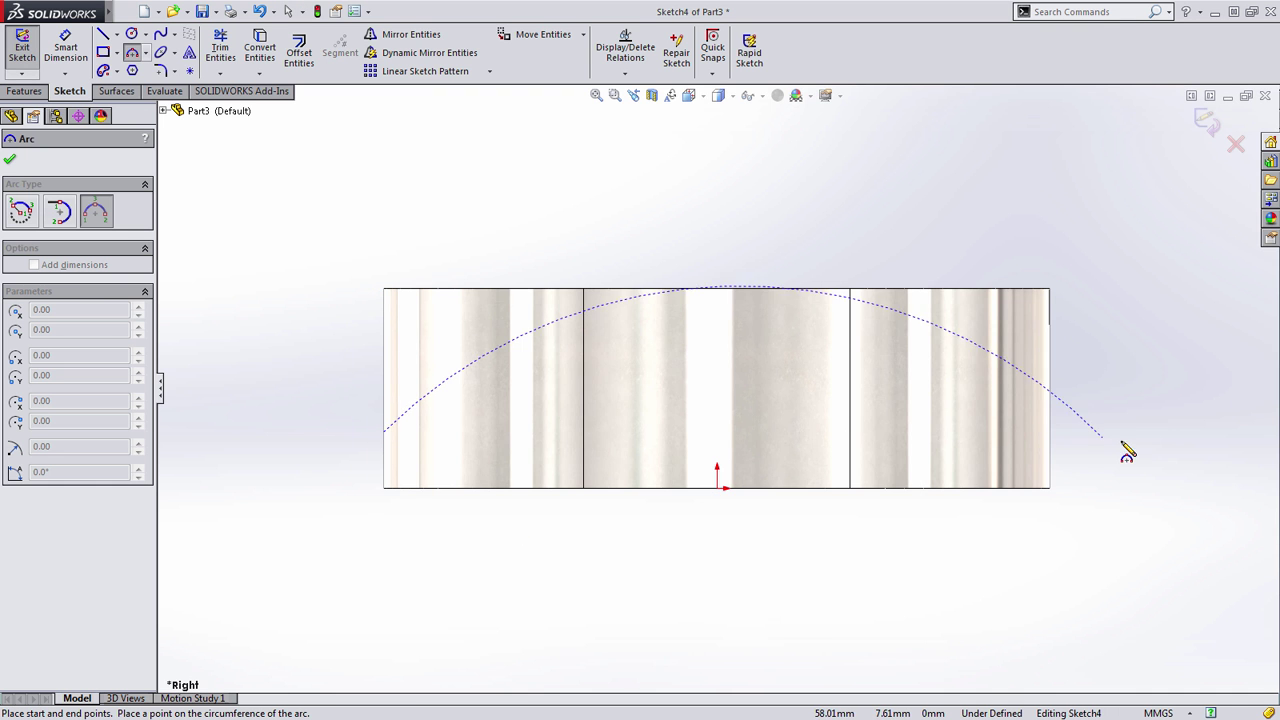
click(1050, 450)
click(751, 318)
key(Escape)
Make the arc tangent to the body's top edge and dimension its radius at 70 mm
click(716, 305)
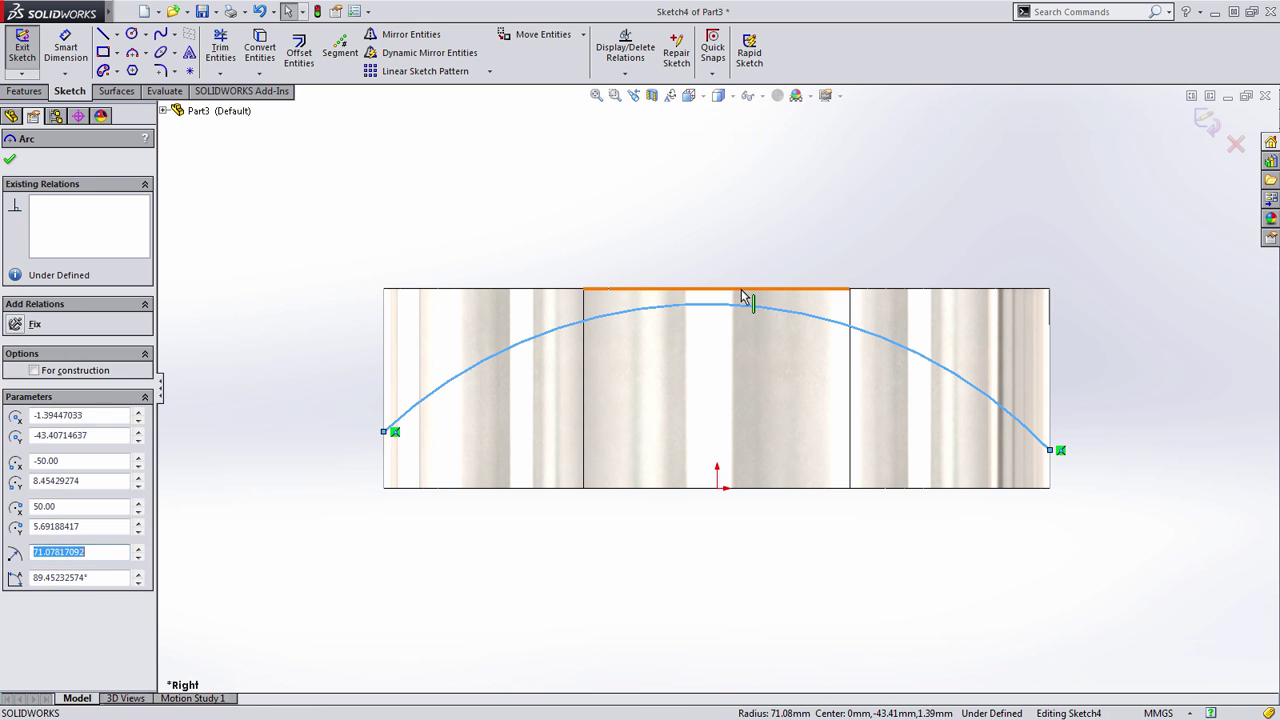
ctrl+click(742, 288)
click(786, 230)
key(s)
click(785, 197)
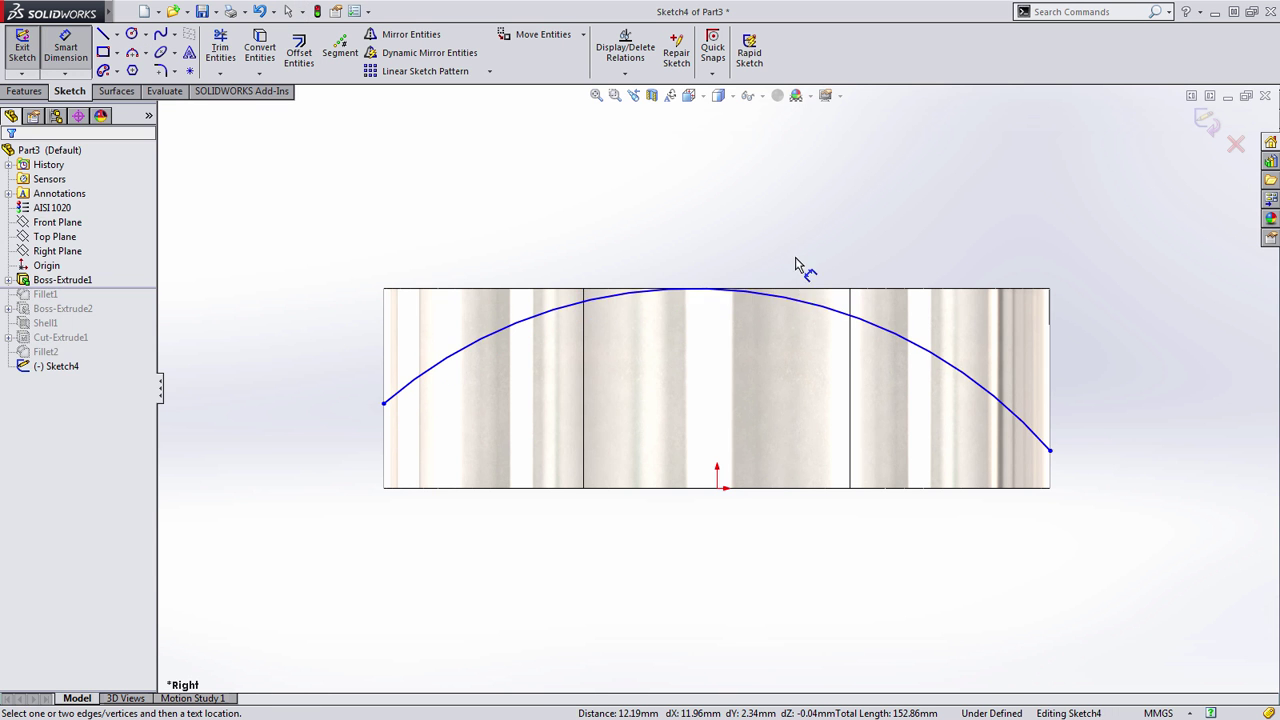
click(806, 298)
click(828, 213)
text(70.00mm)
key(Return)
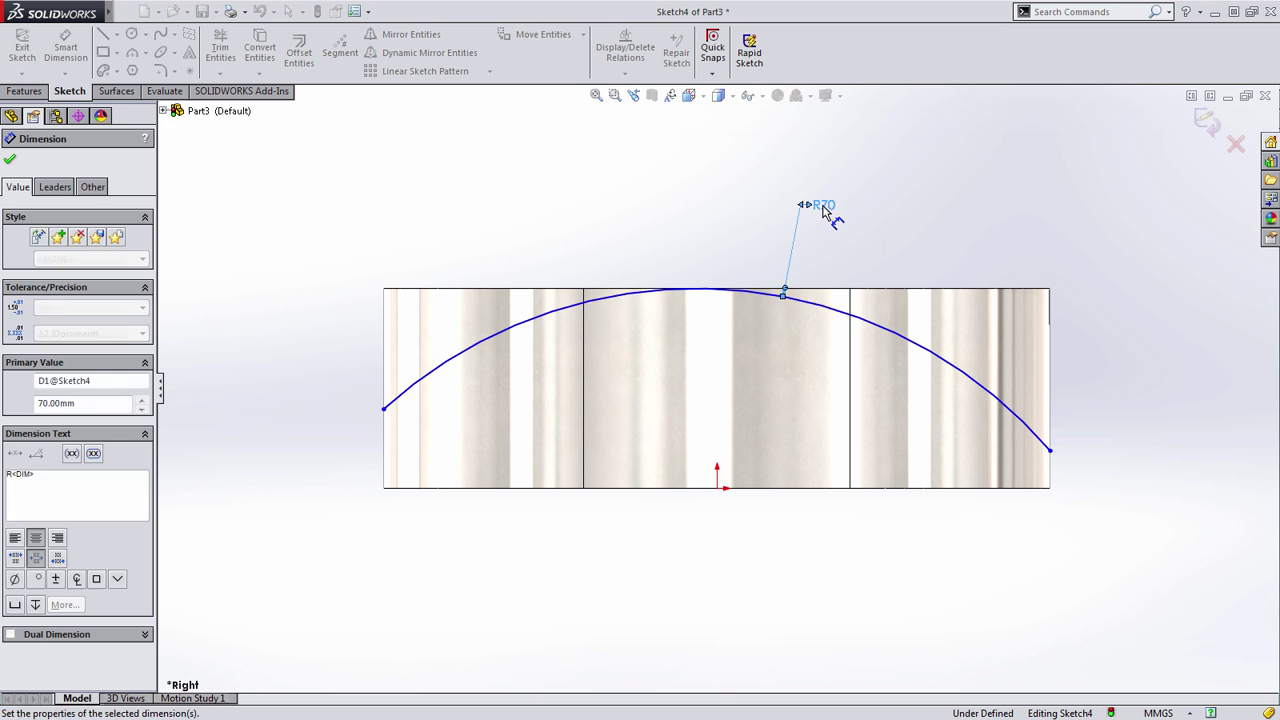
key(Escape)
Move the arc's endpoint along the body's side edge and try to align the arc's centre vertically with the origin
click(1050, 450)
drag(1050, 450, 1109, 393)
scroll(1051, 494, up, 6)
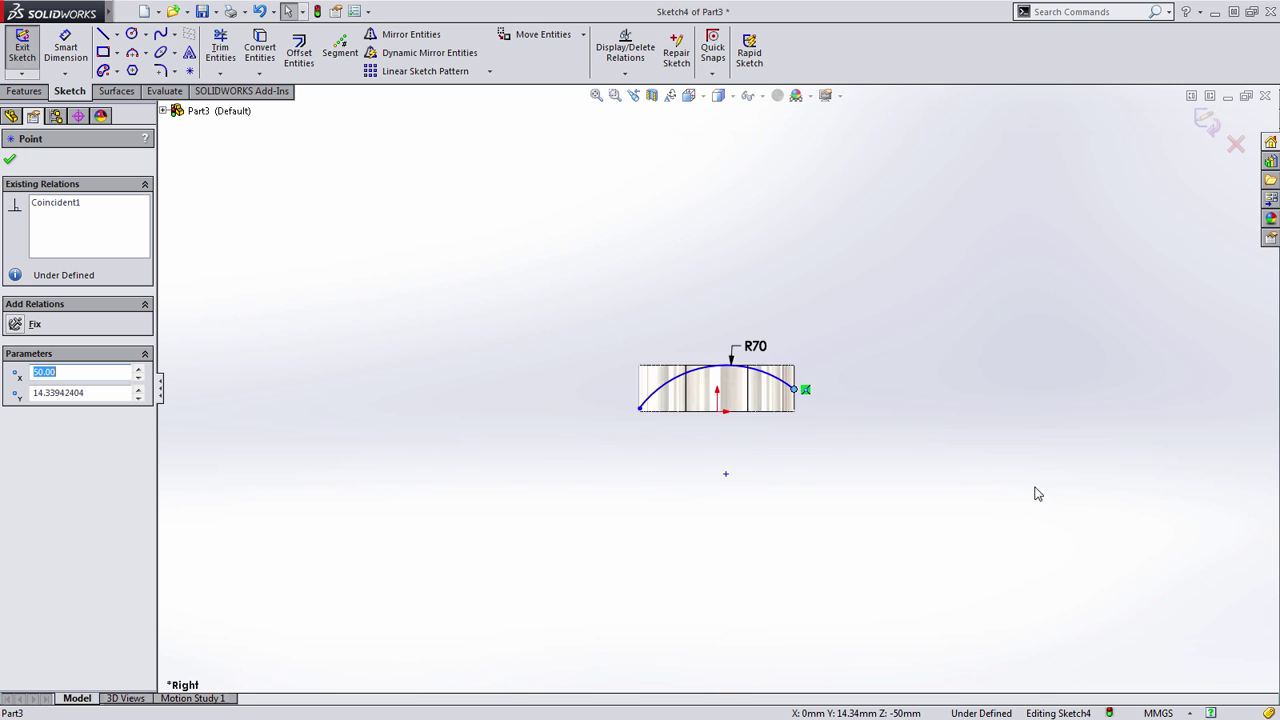
scroll(1037, 494, down, 3)
click(688, 521)
ctrl+click(669, 389)
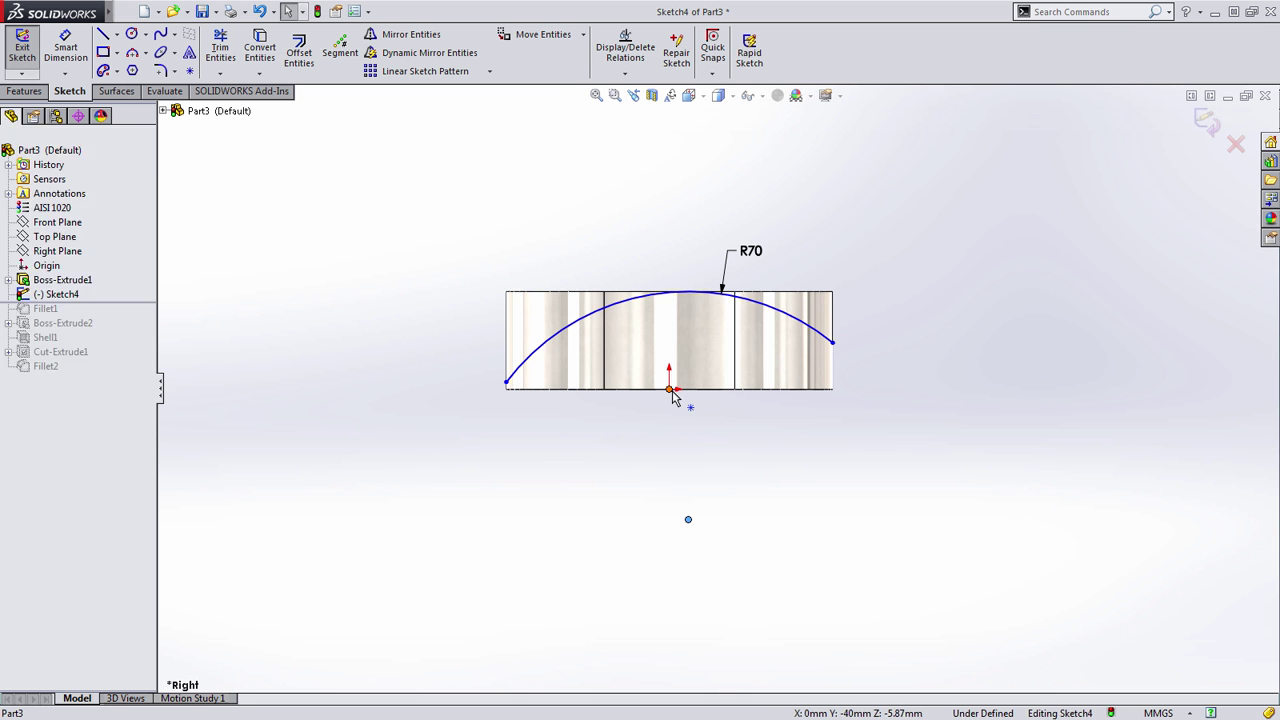
click(737, 340)
click(948, 400)
key(ctrl+z)
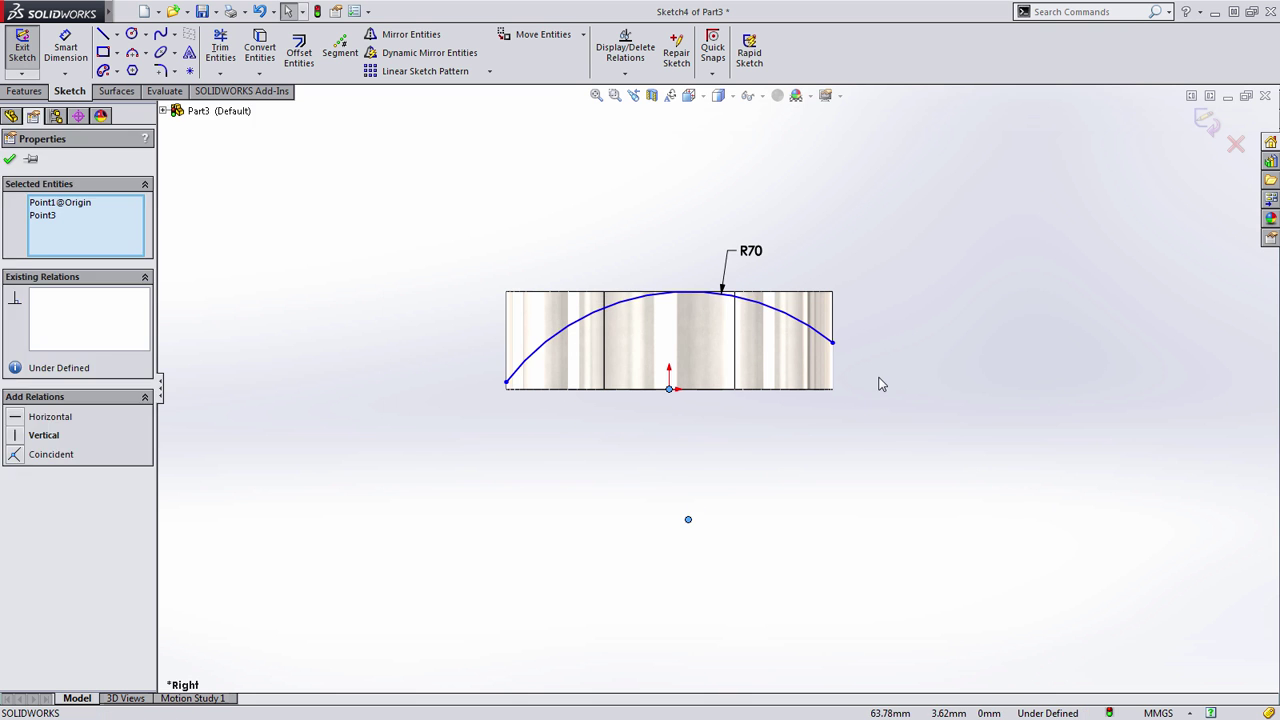
click(879, 377)
Add a horizontal relation between the arc's two endpoints and exit the sketch
scroll(657, 312, down, 4)
click(1027, 378)
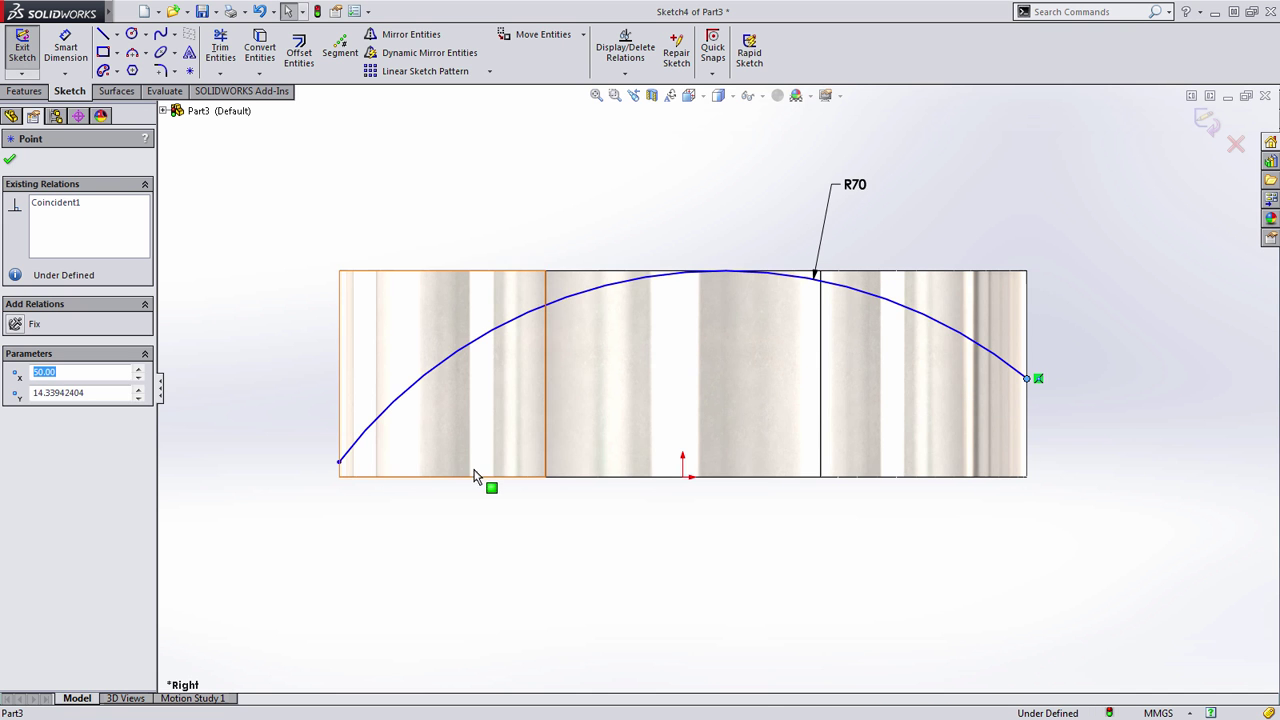
ctrl+click(340, 462)
click(383, 411)
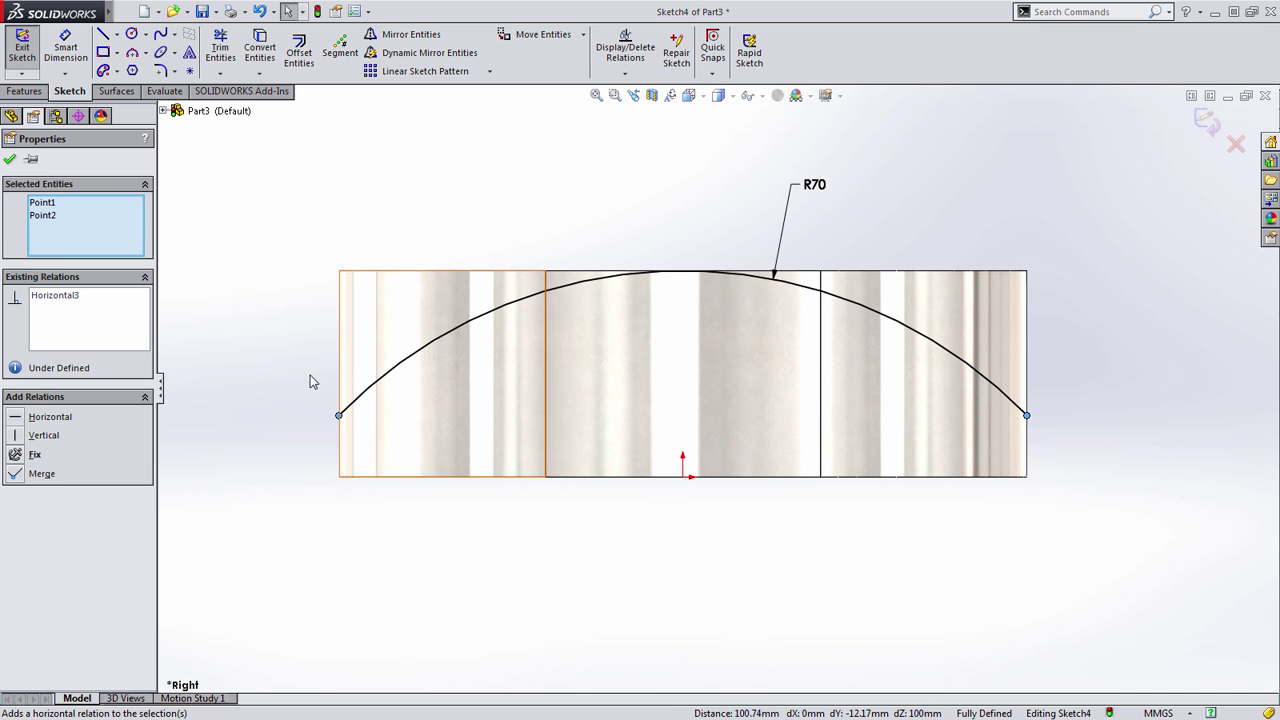
click(286, 362)
middle_drag(764, 372, 663, 417)
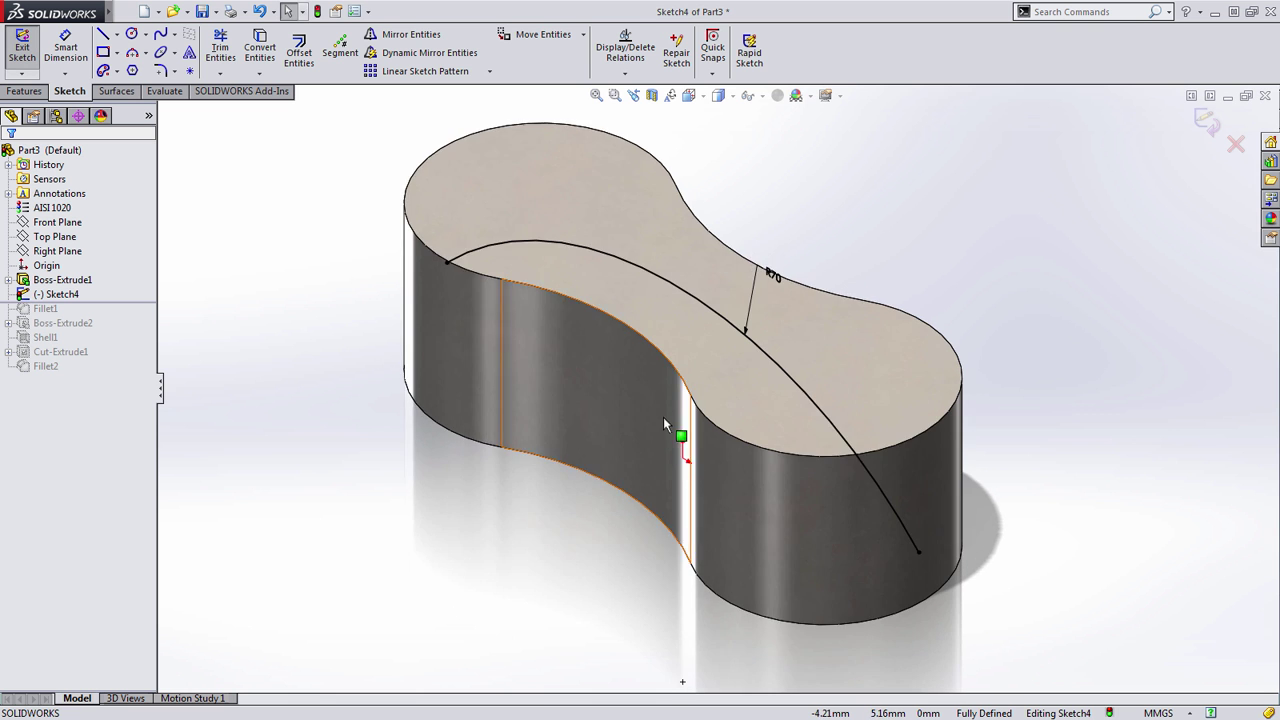
scroll(663, 417, up, 2)
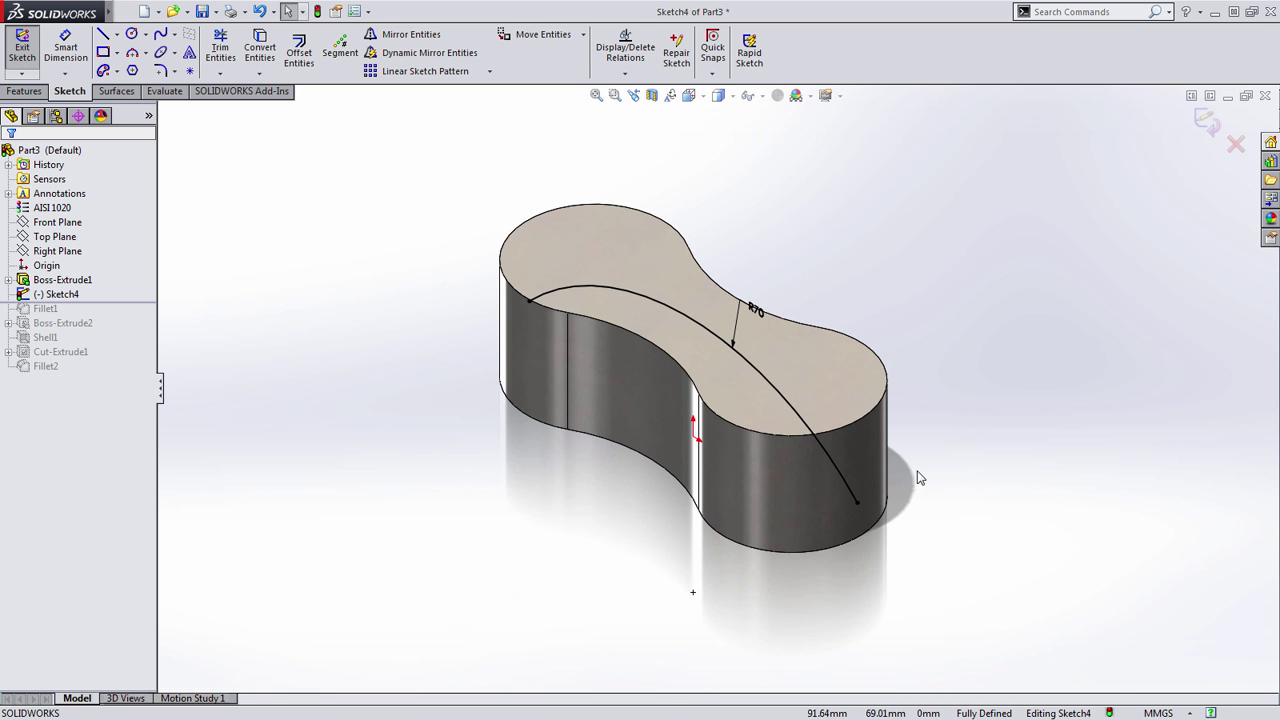
click(22, 47)
Extrude-cut the body along the arc, through all in both directions, removing the material above the arc
key(s)
click(433, 182)
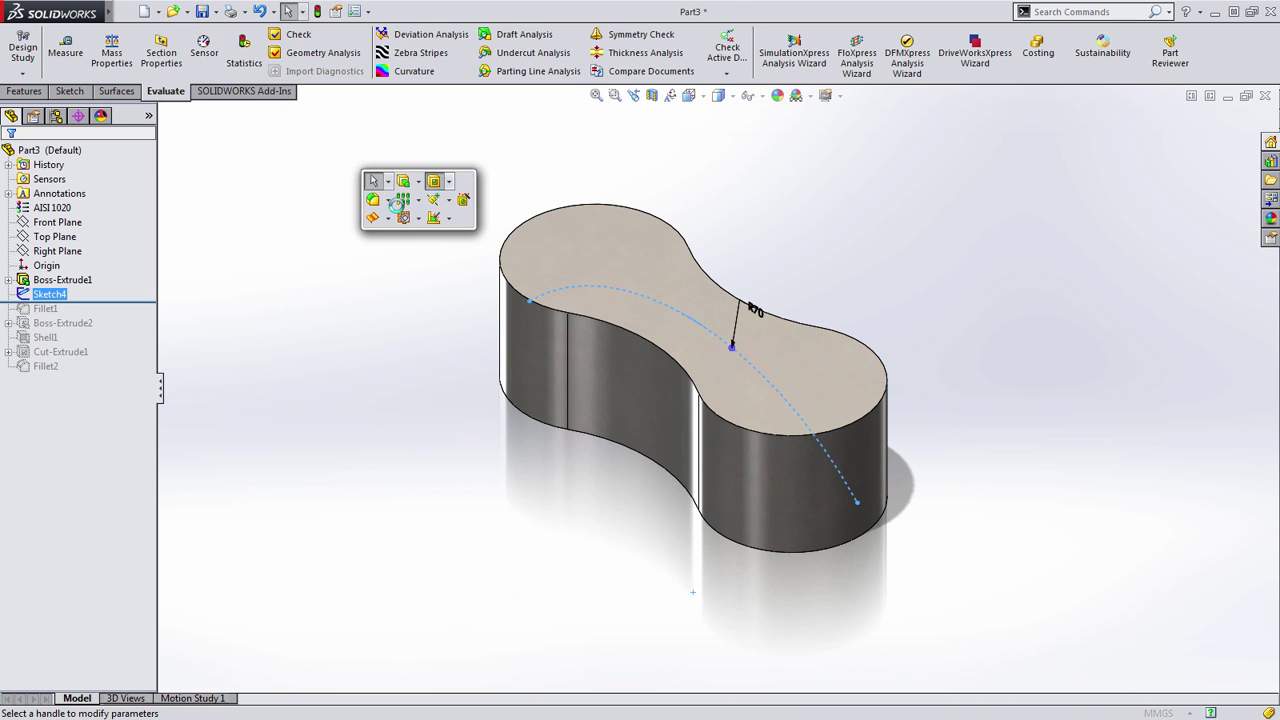
right_click(302, 270)
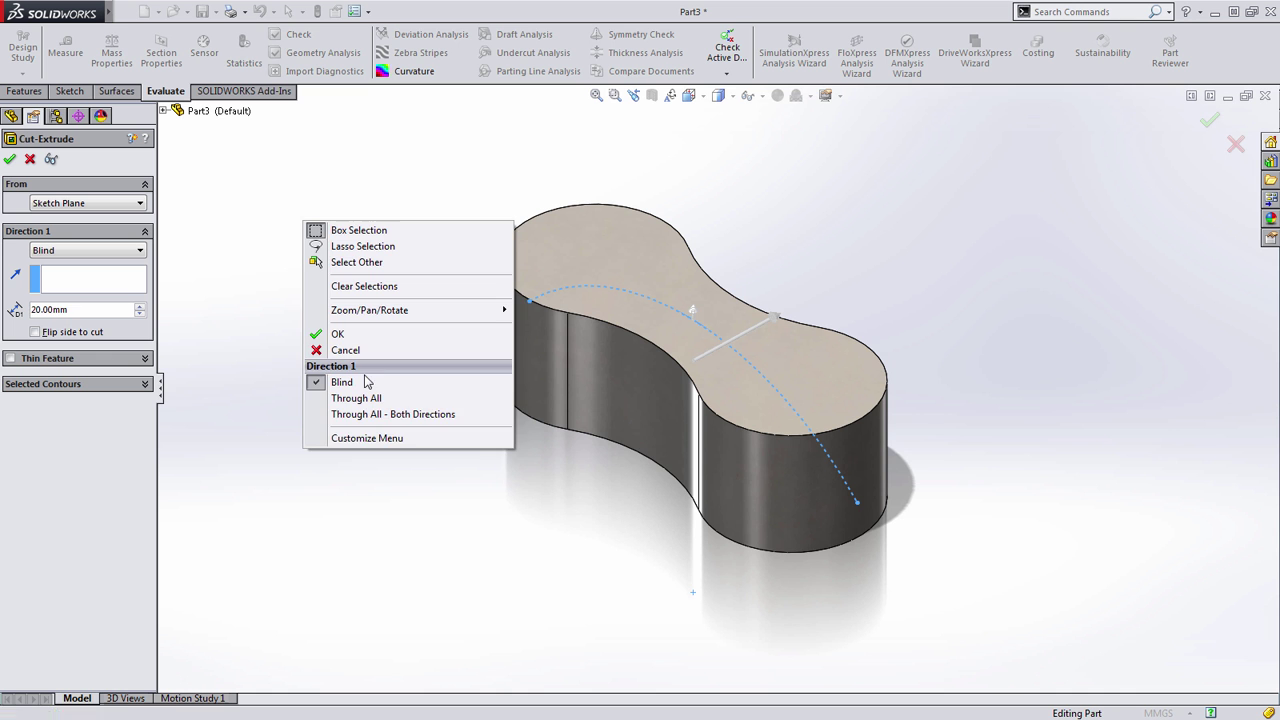
click(372, 417)
middle_drag(500, 491, 575, 375)
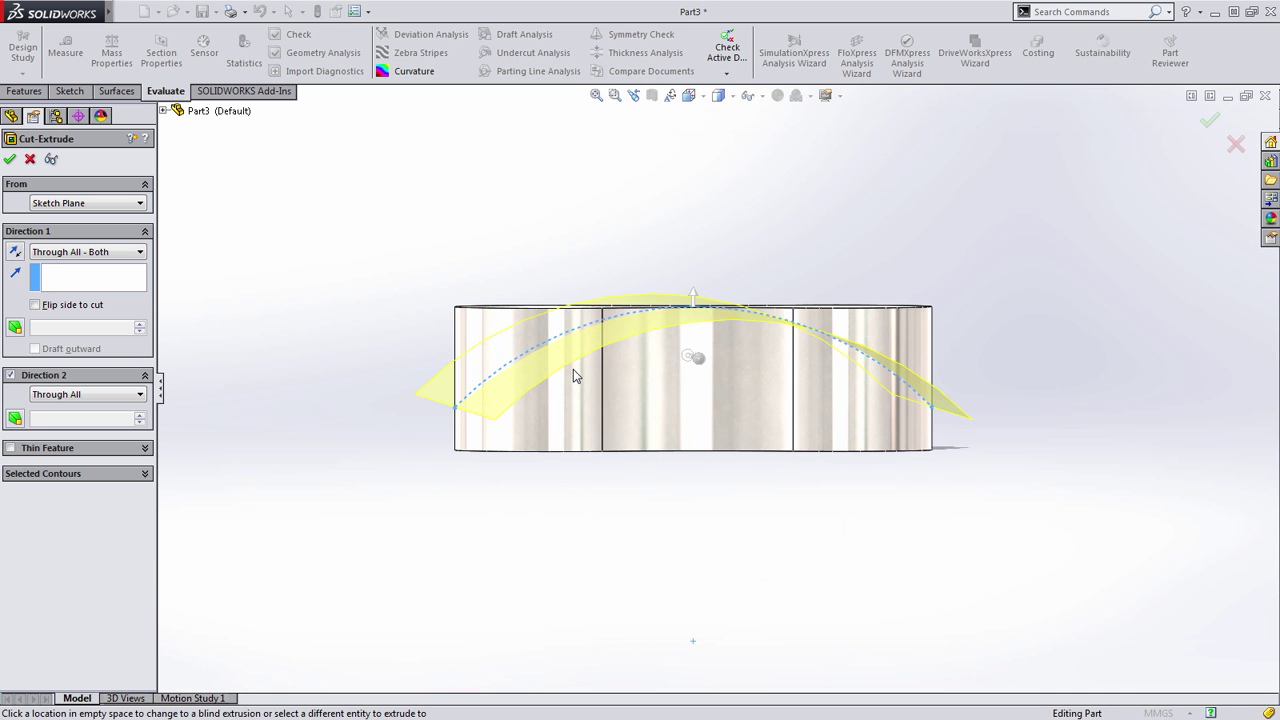
click(693, 296)
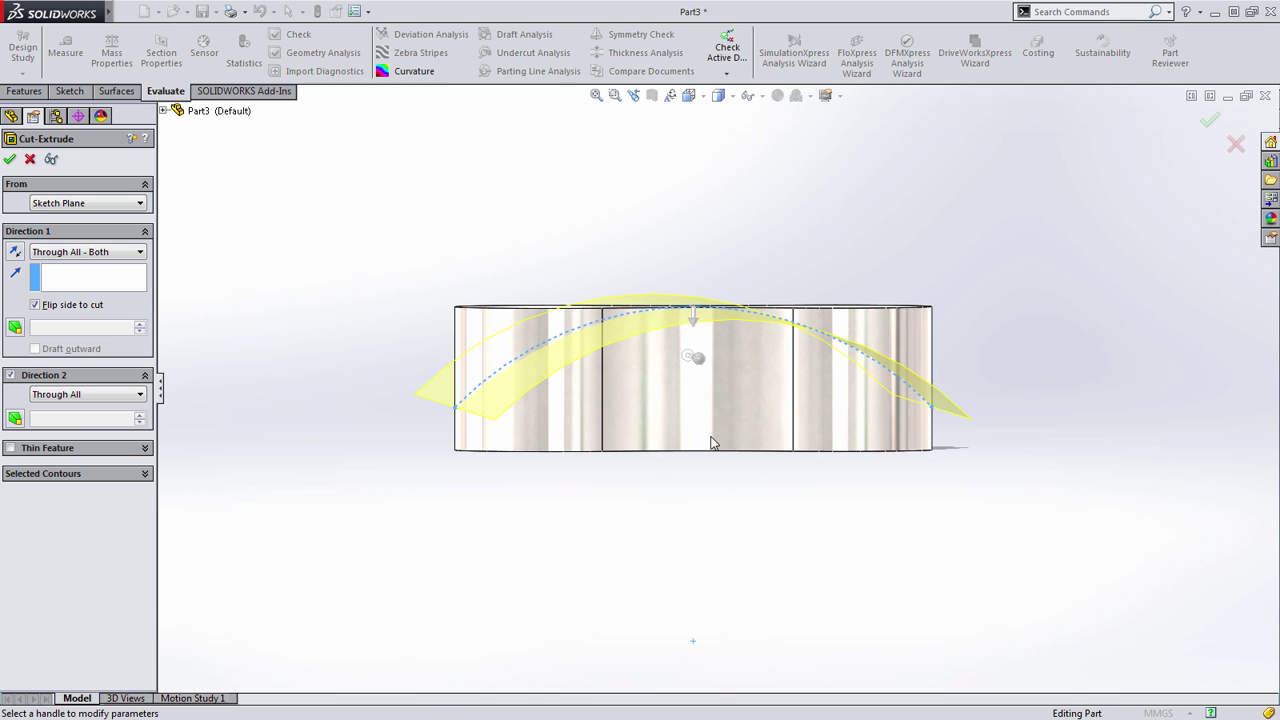
click(696, 330)
key(ctrl+7)
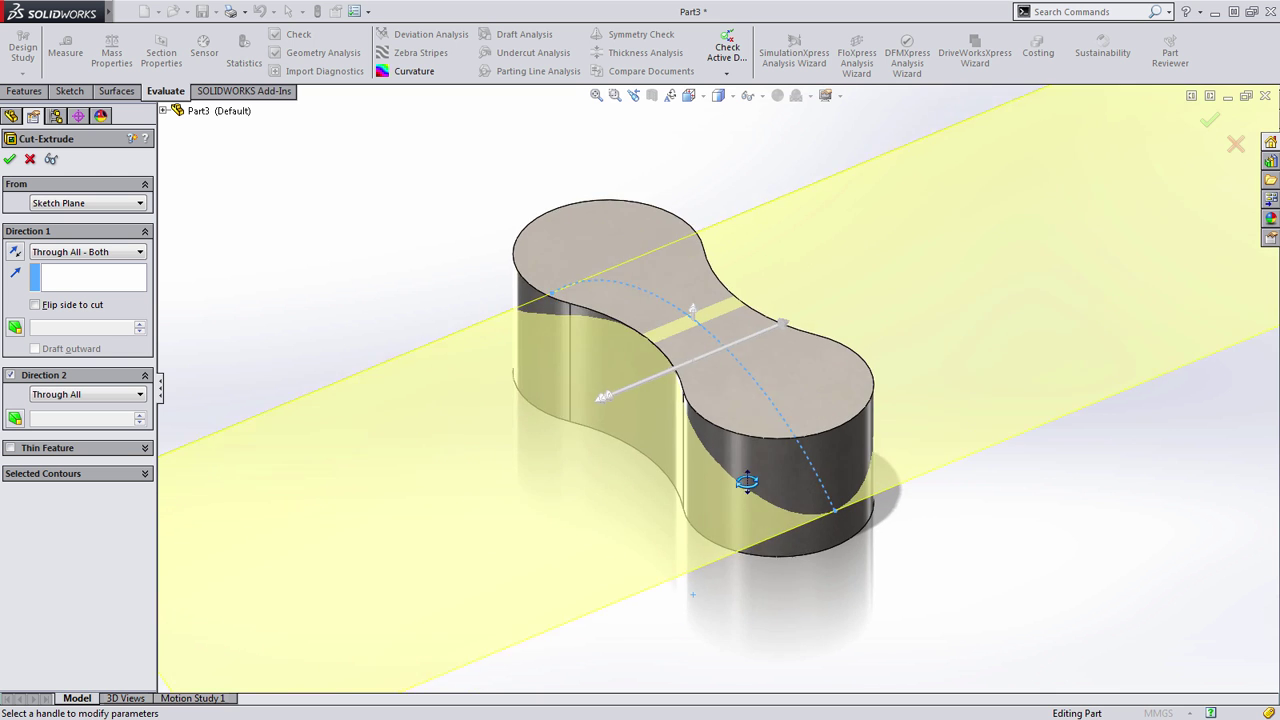
key(Return)
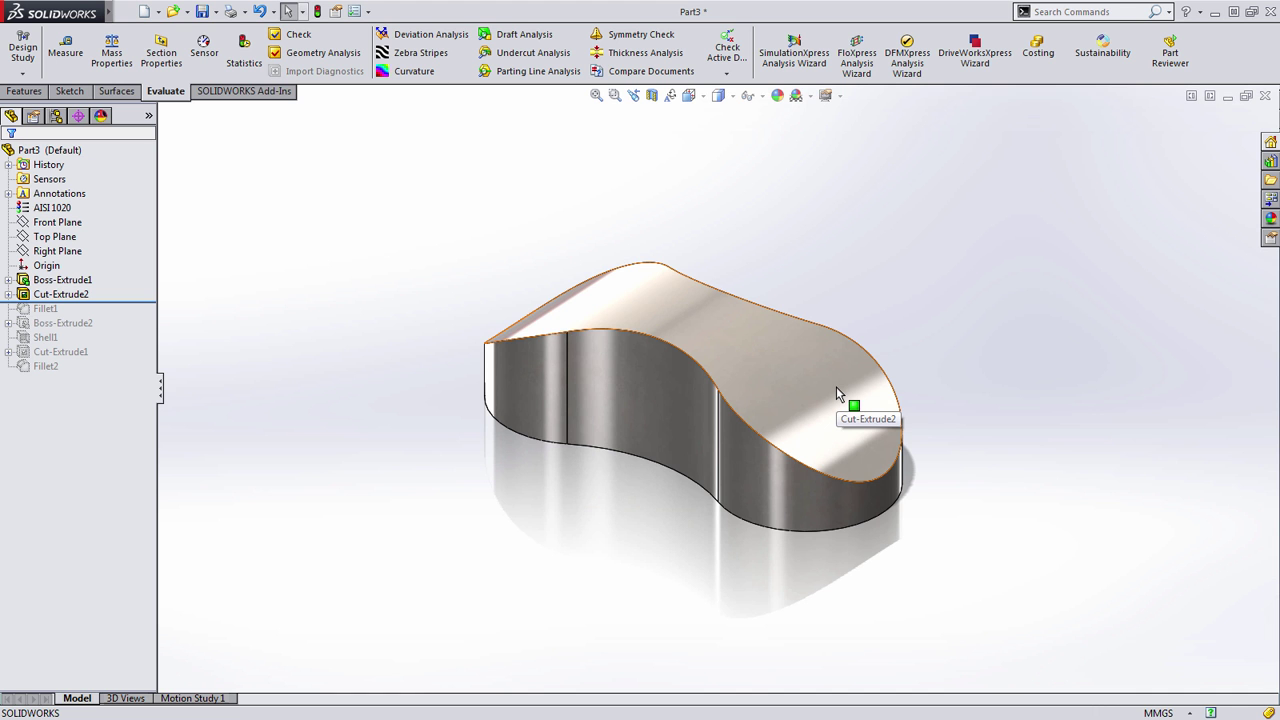
Roll the model forward past the first fillet and repair it by reselecting the arched top face in place of the missing face
drag(143, 300, 140, 316)
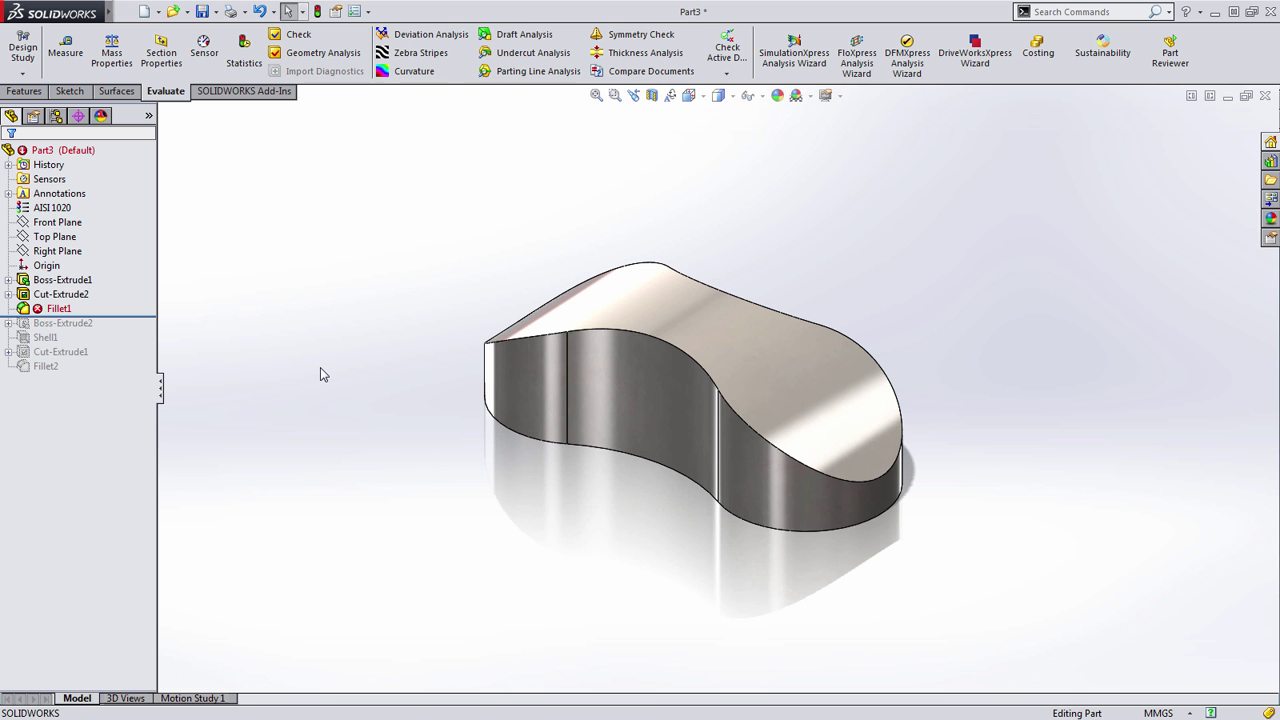
click(58, 309)
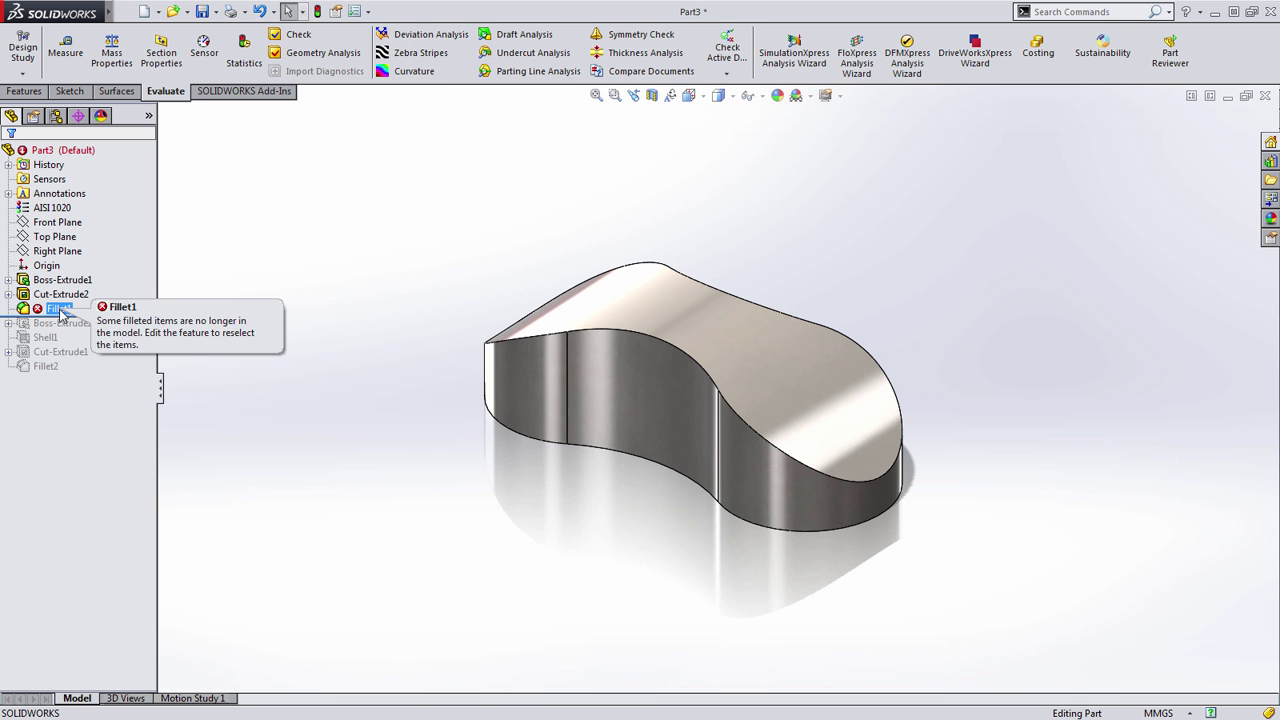
click(86, 268)
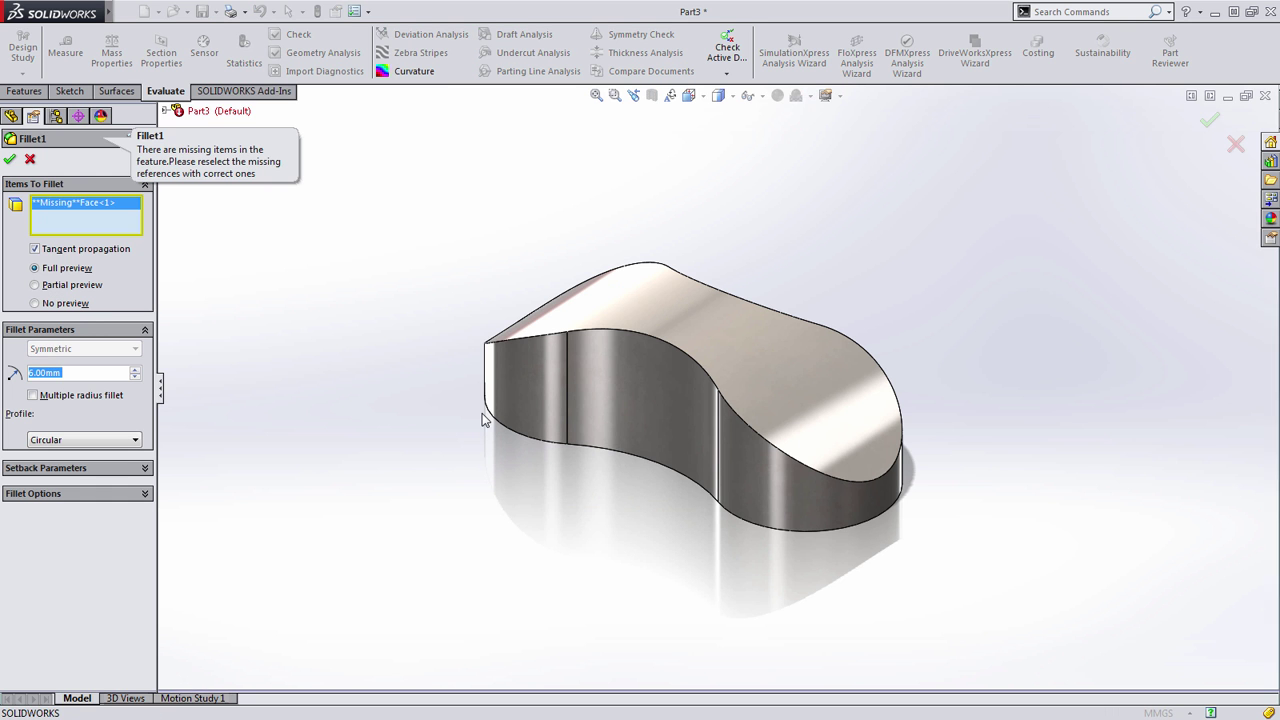
middle_drag(461, 416, 533, 405)
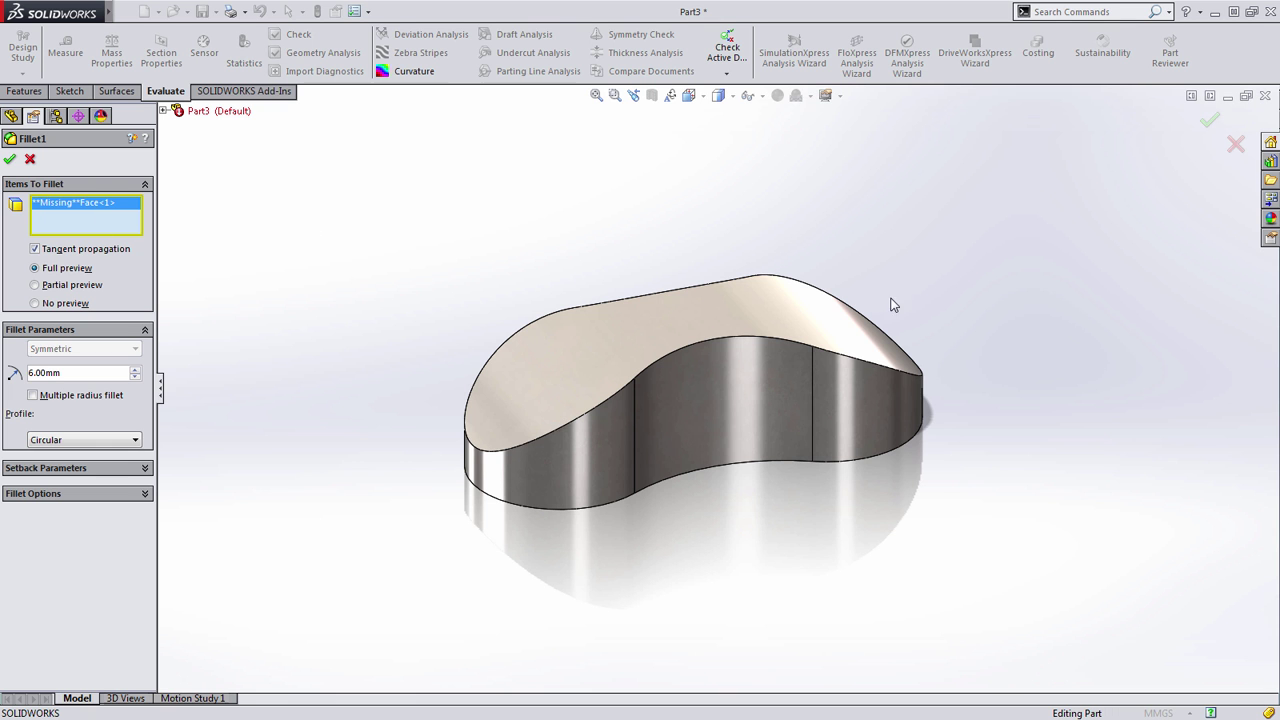
click(688, 320)
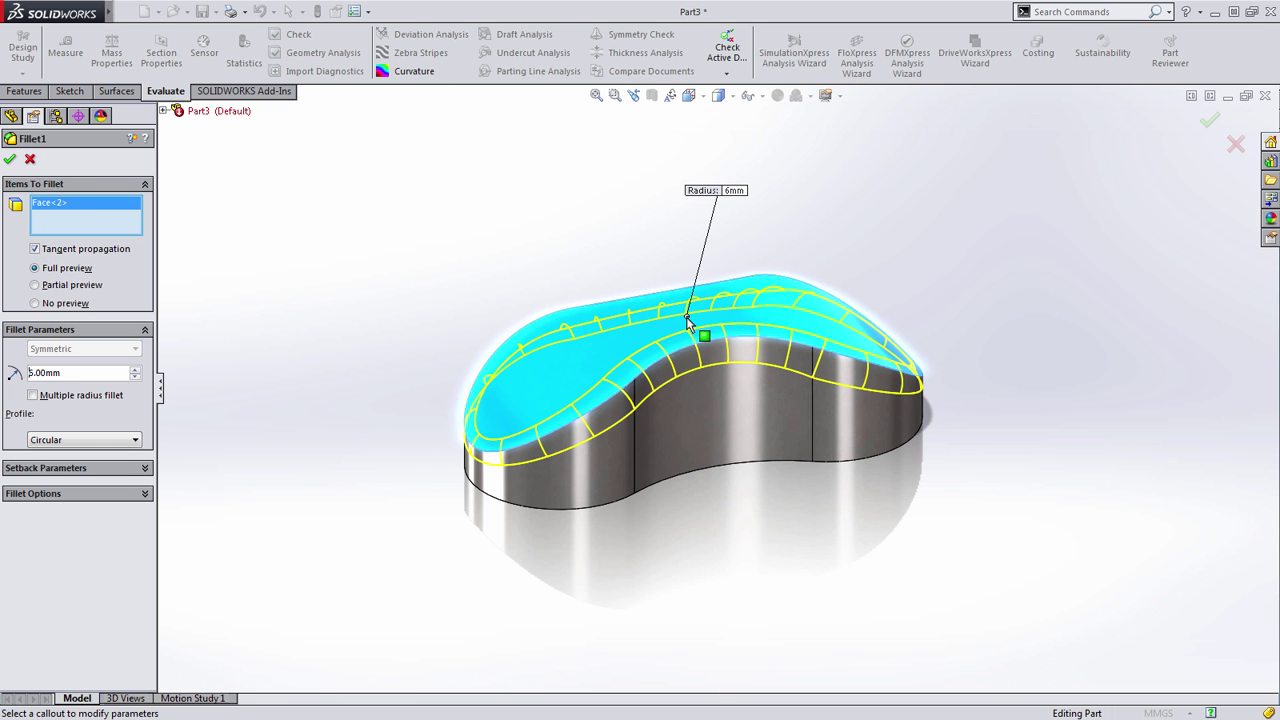
key(Return)
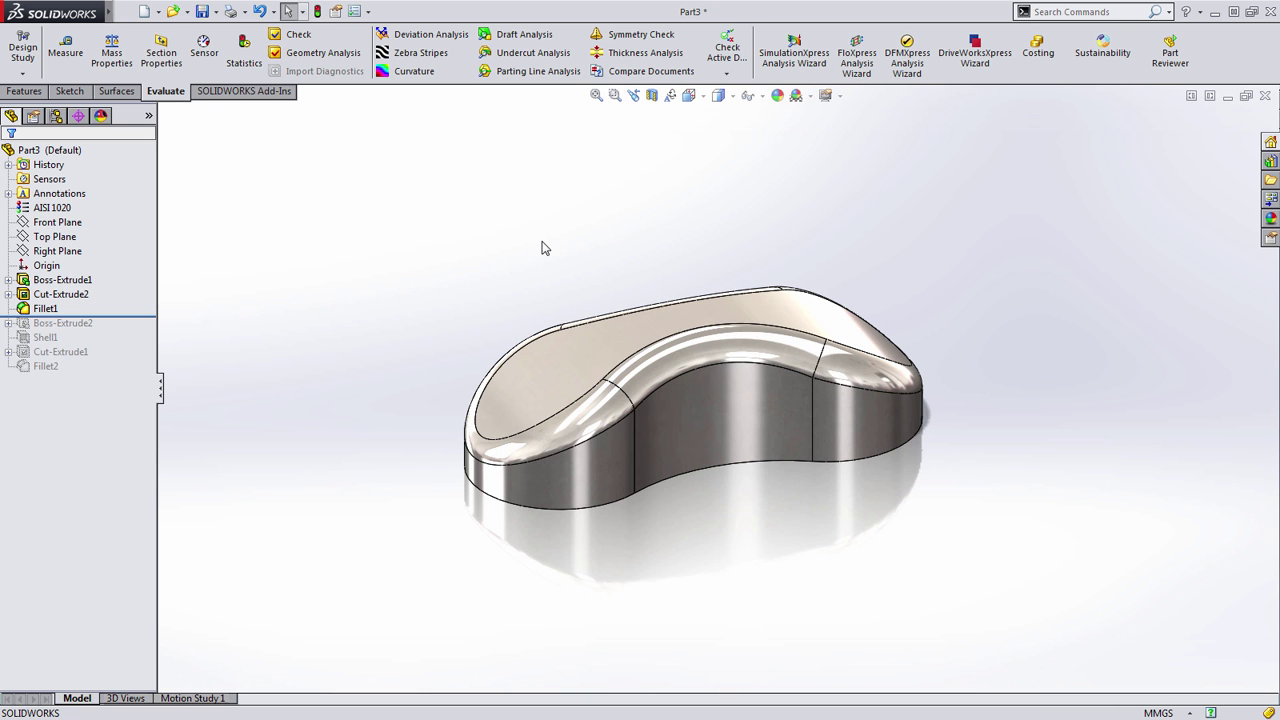
Roll forward to include the cross cylinder, open its sketch and delete the circle's dangling tangent relation
drag(141, 316, 143, 329)
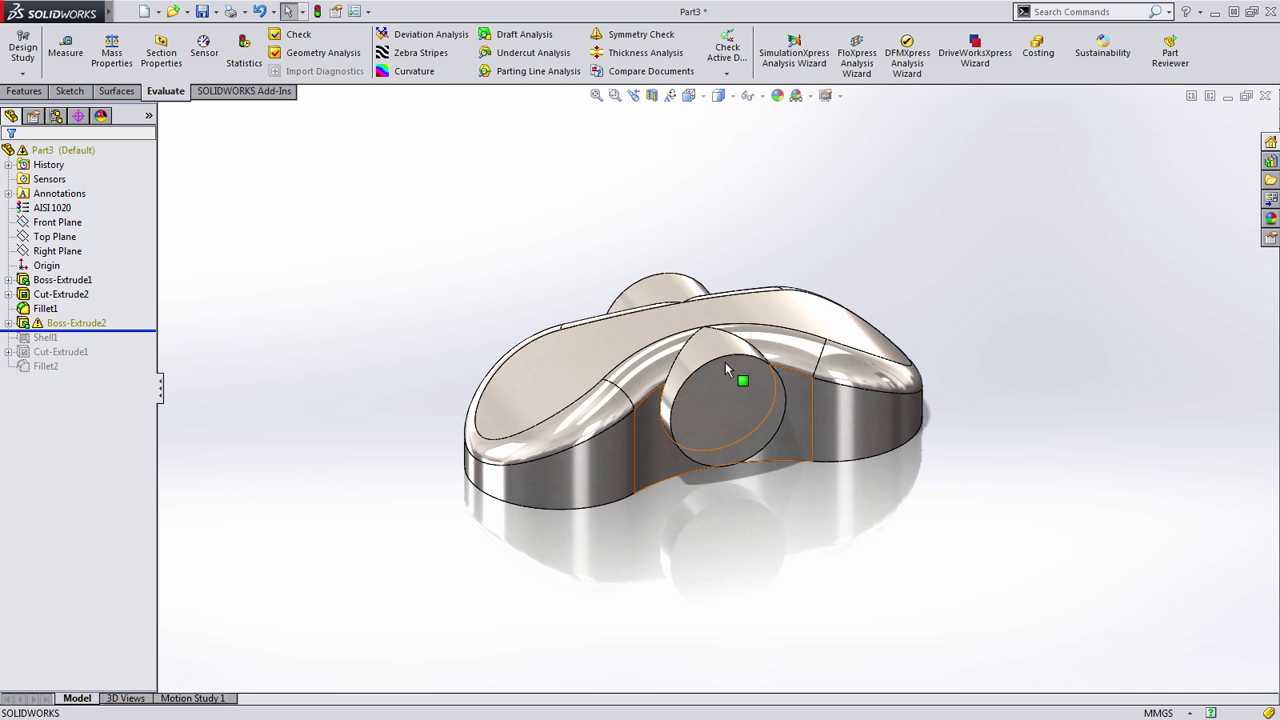
click(9, 323)
click(78, 338)
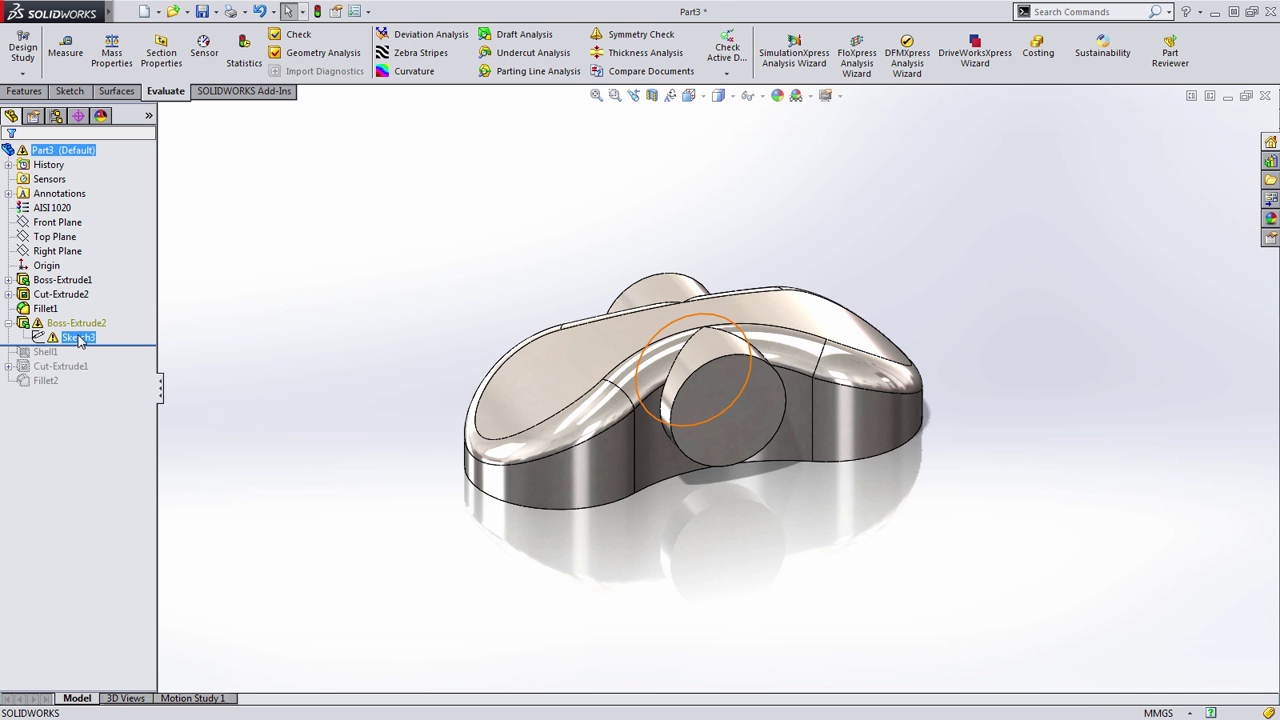
click(96, 302)
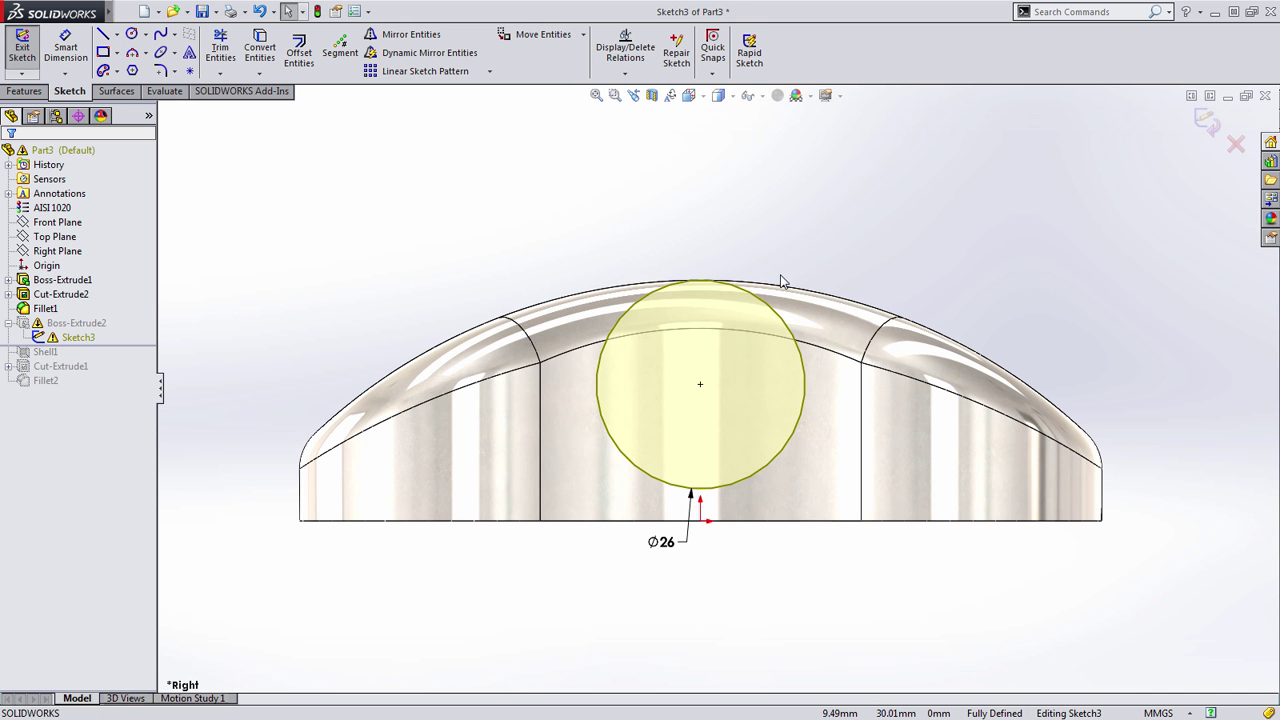
click(792, 343)
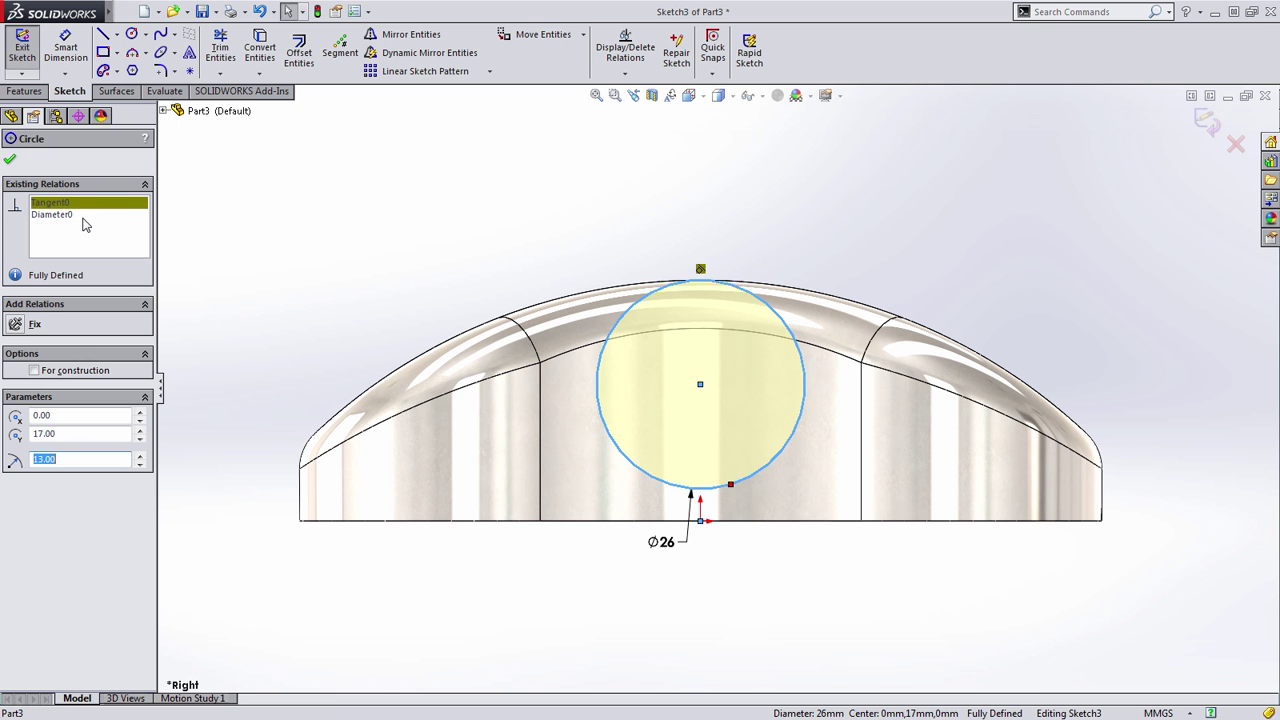
key(Delete)
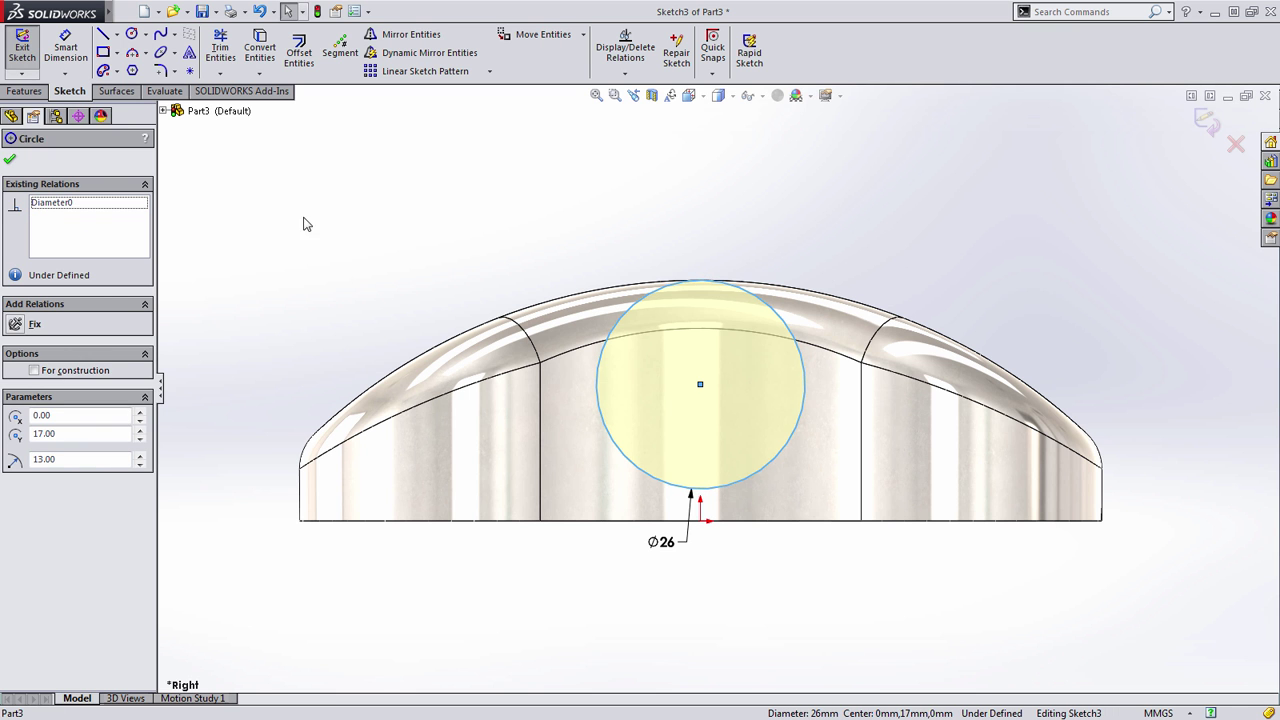
Make the cylinder's circle tangent to the body's arched top edge and exit the sketch
ctrl+click(617, 290)
click(677, 216)
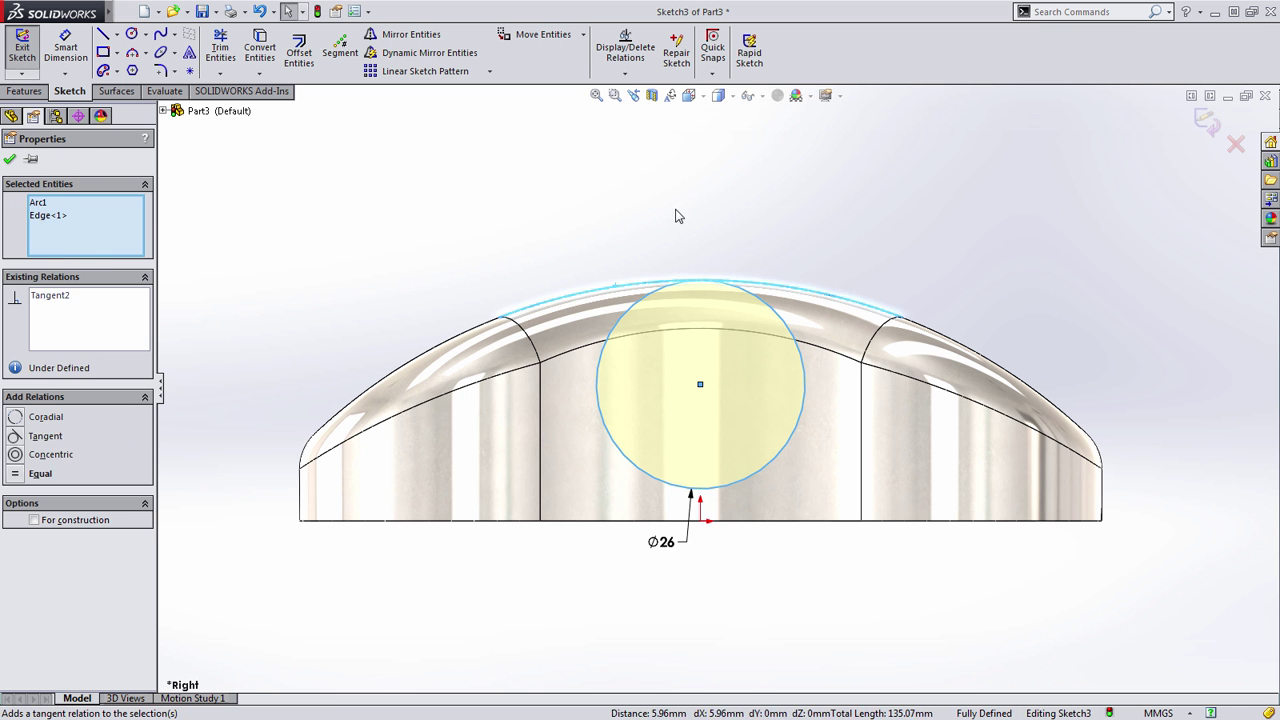
click(676, 213)
double_click(675, 207)
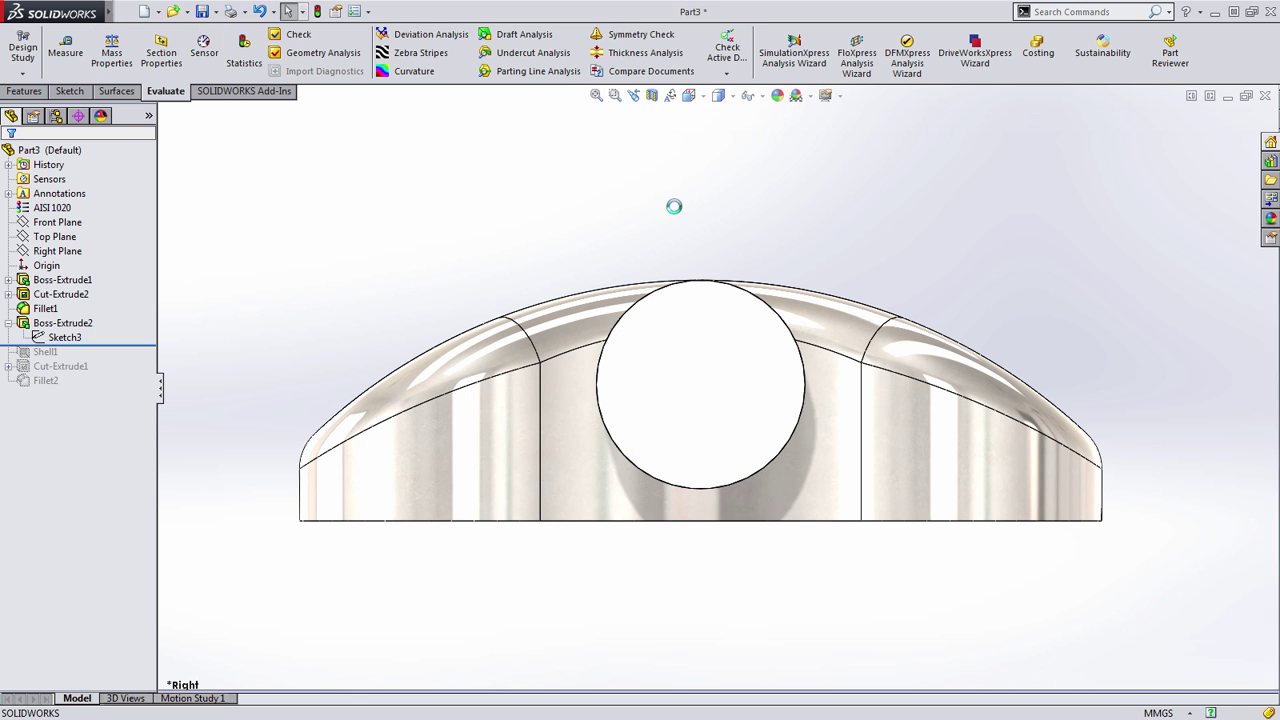
click(9, 323)
Roll the model forward past the shell and the hole cut, and open the hole cut's sketch for editing
drag(140, 330, 132, 345)
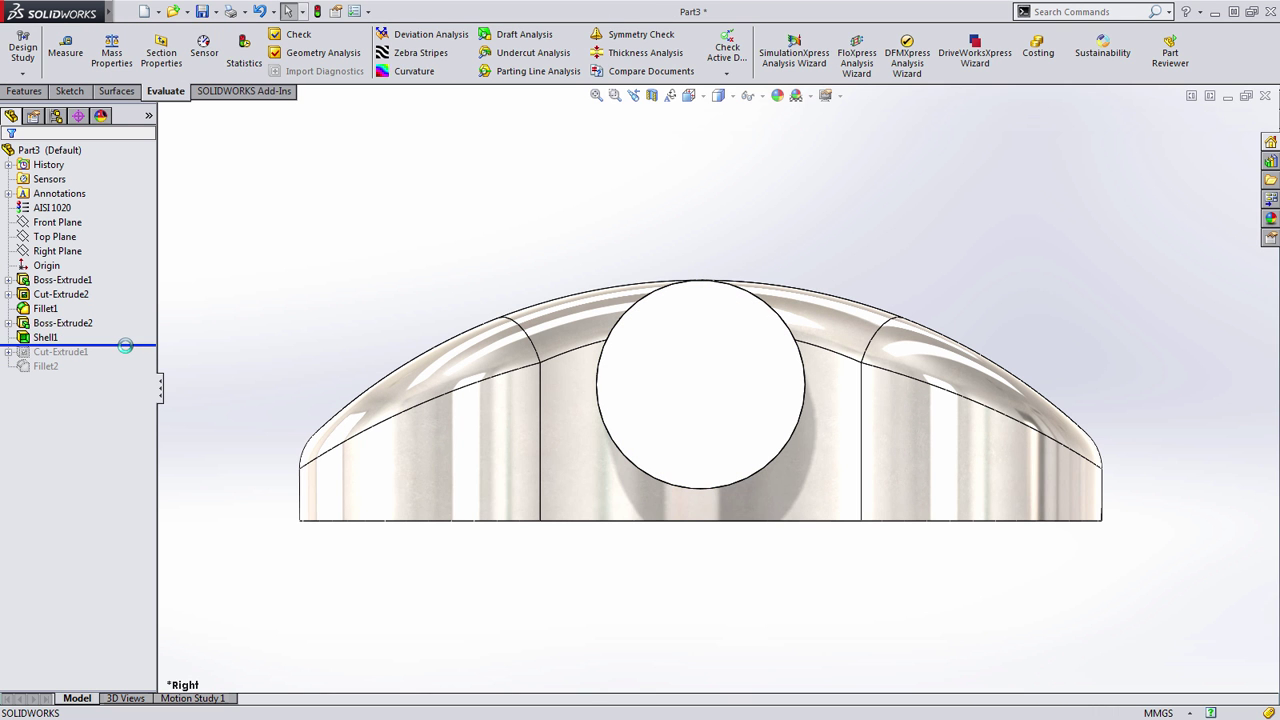
key(ctrl+7)
middle_drag(743, 585, 760, 608)
drag(106, 345, 114, 358)
middle_drag(342, 340, 283, 397)
click(8, 352)
click(78, 366)
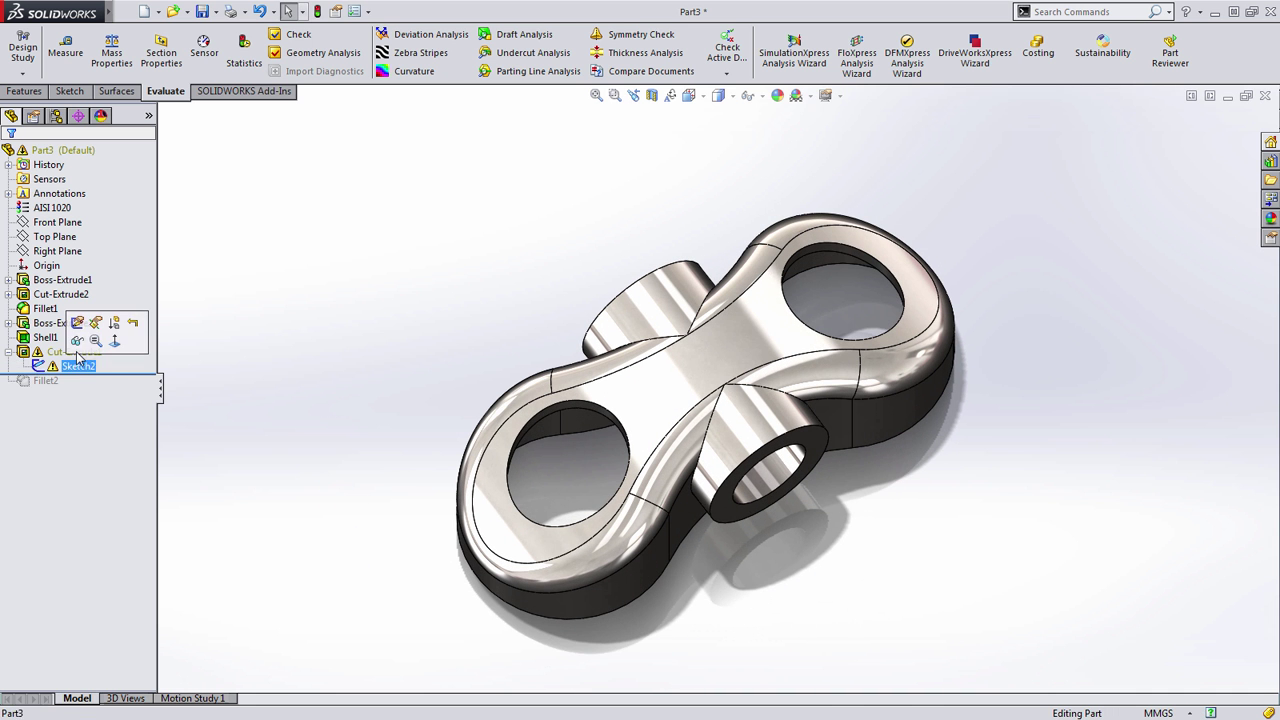
click(85, 328)
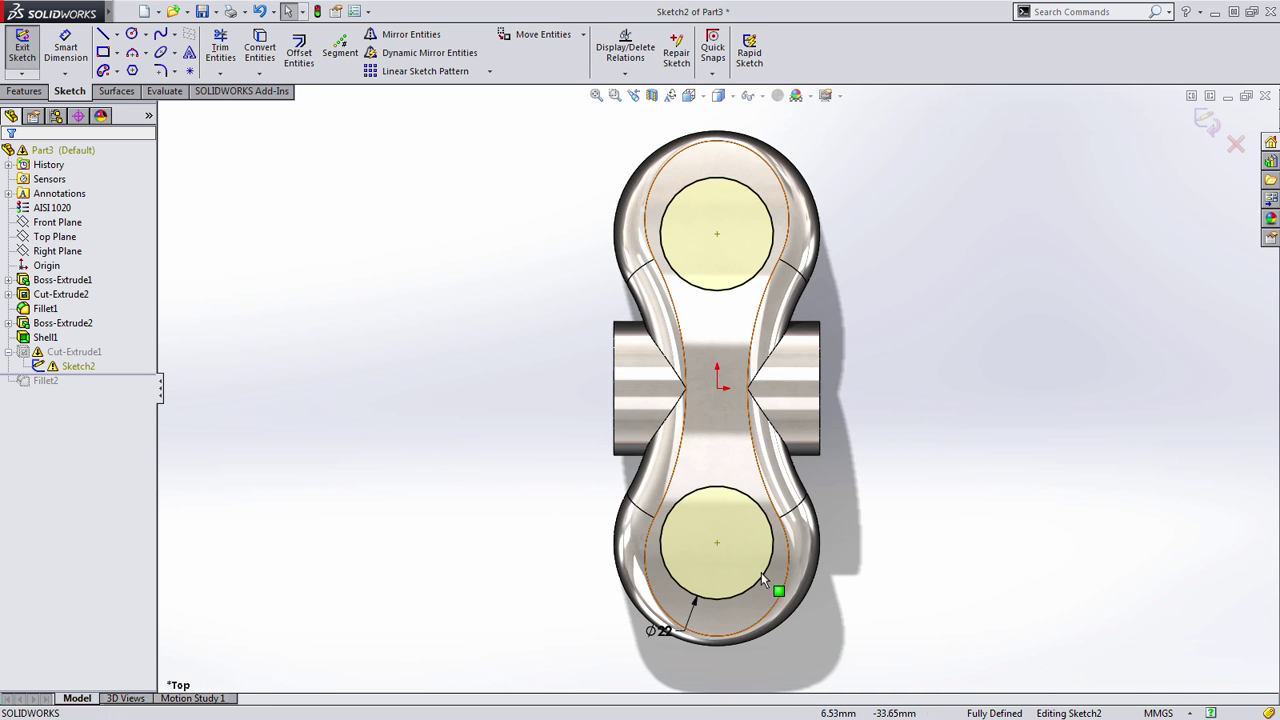
Try to reattach the dangling coincident relation of the lower hole circle's centre to the body's rounded end
scroll(761, 572, down, 3)
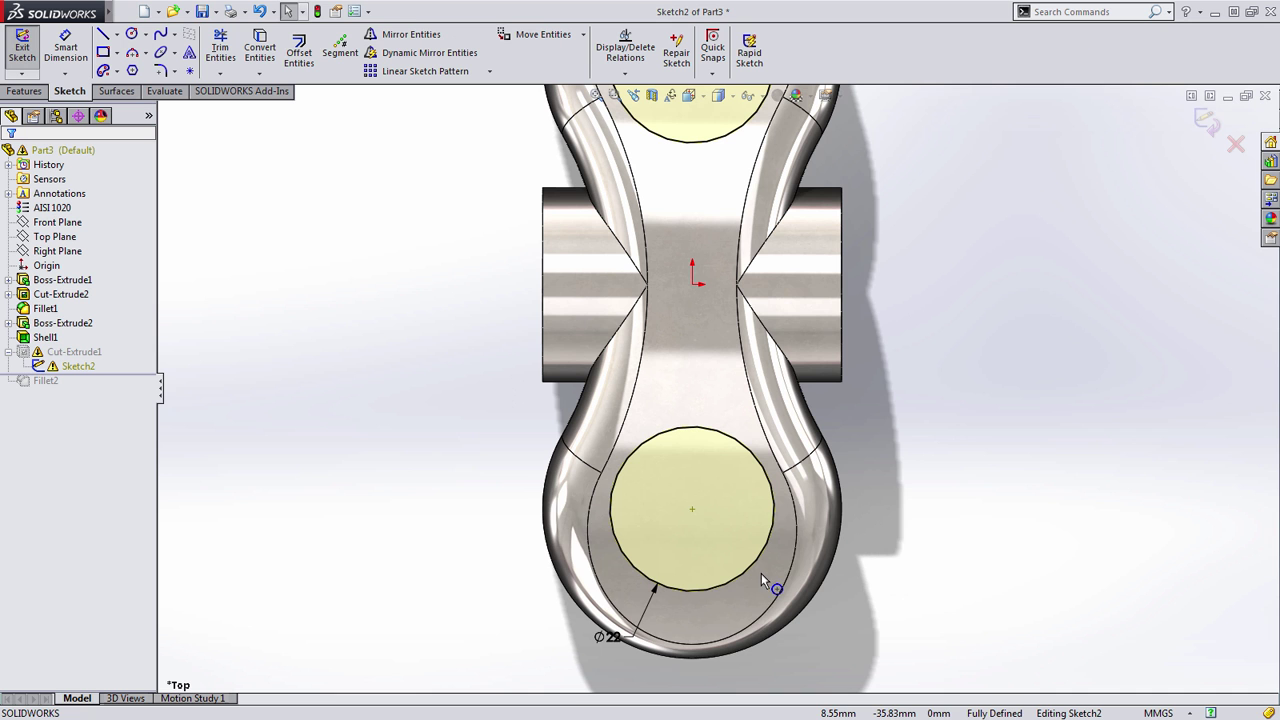
click(692, 511)
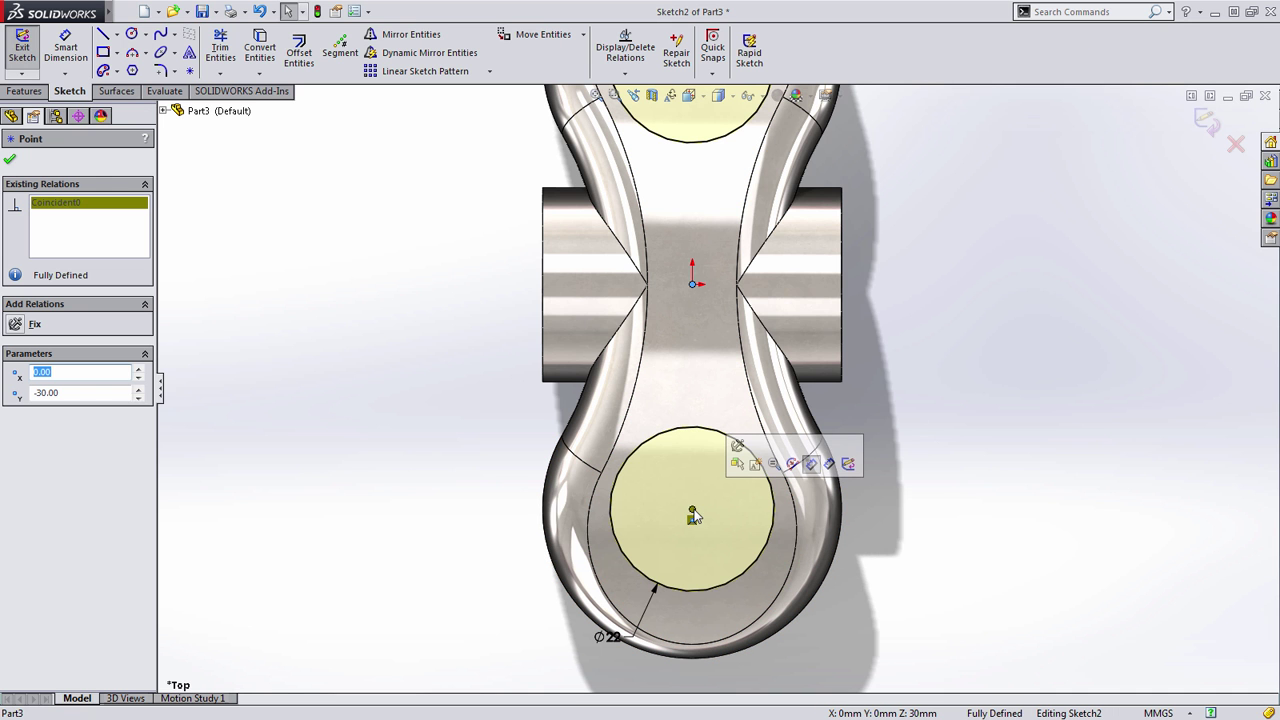
ctrl+middle_drag(948, 582, 928, 507)
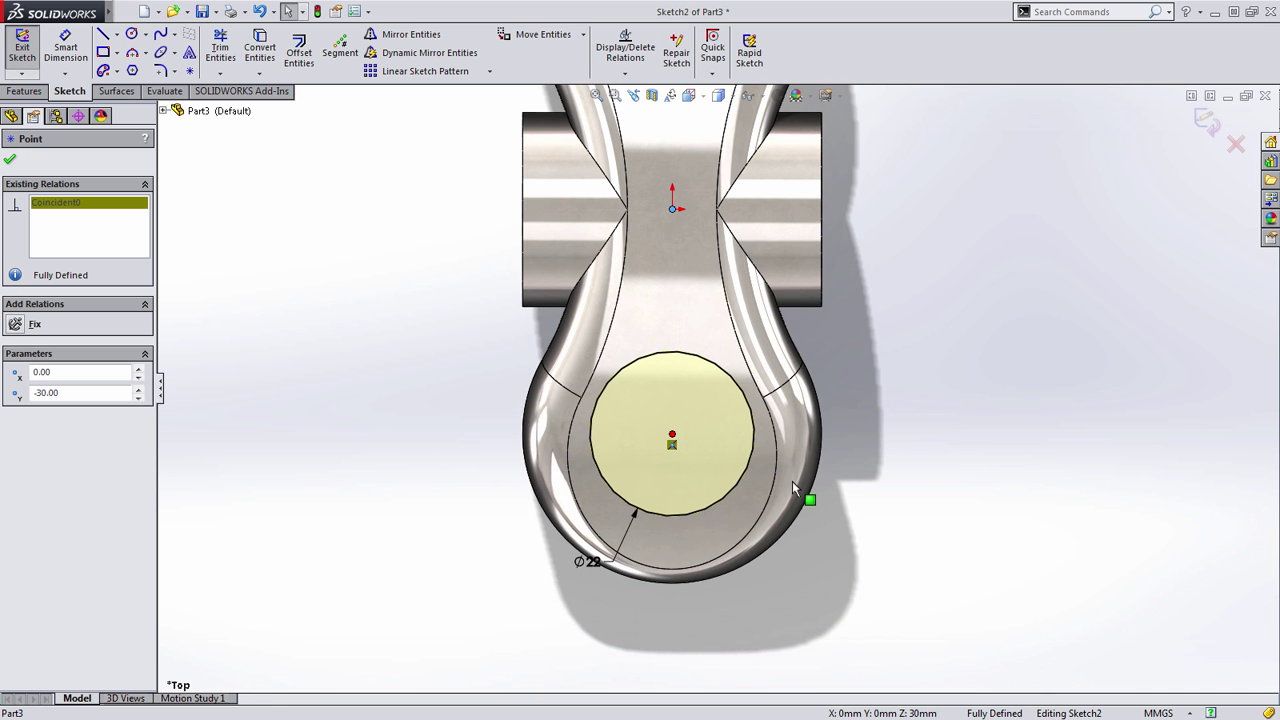
drag(673, 434, 741, 434)
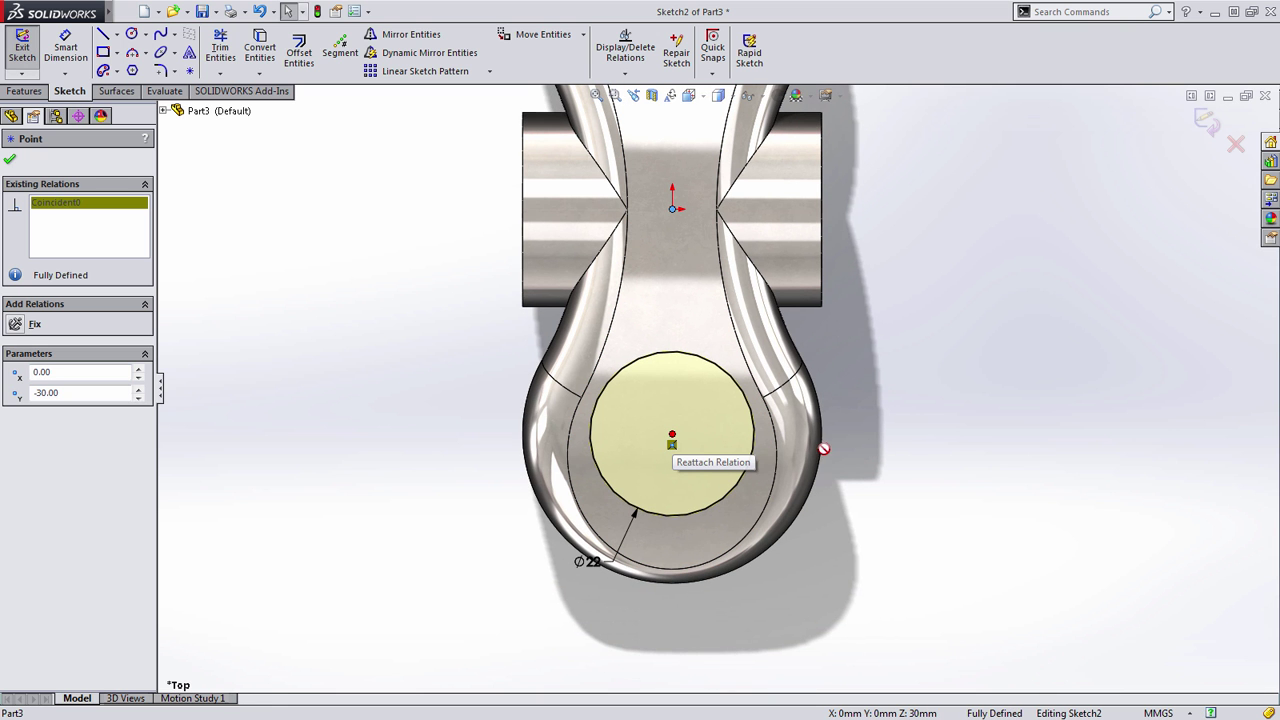
drag(822, 450, 871, 494)
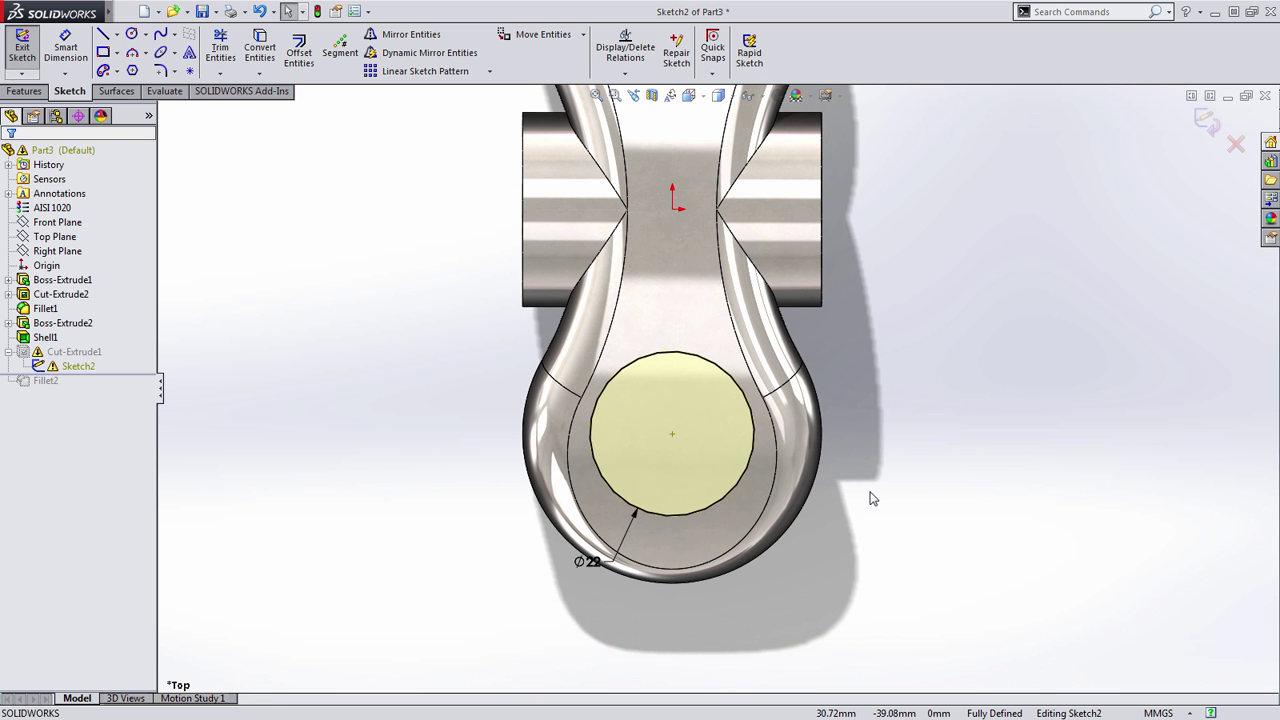
Delete the lower hole circle's dangling coincident relation and reattach its centre to the centre of the rounded end
click(672, 437)
click(51, 204)
key(Delete)
click(937, 483)
mouse_move(673, 435)
mouse_down()
mouse_move(820, 437)
mouse_move(674, 436)
mouse_up()
click(833, 434)
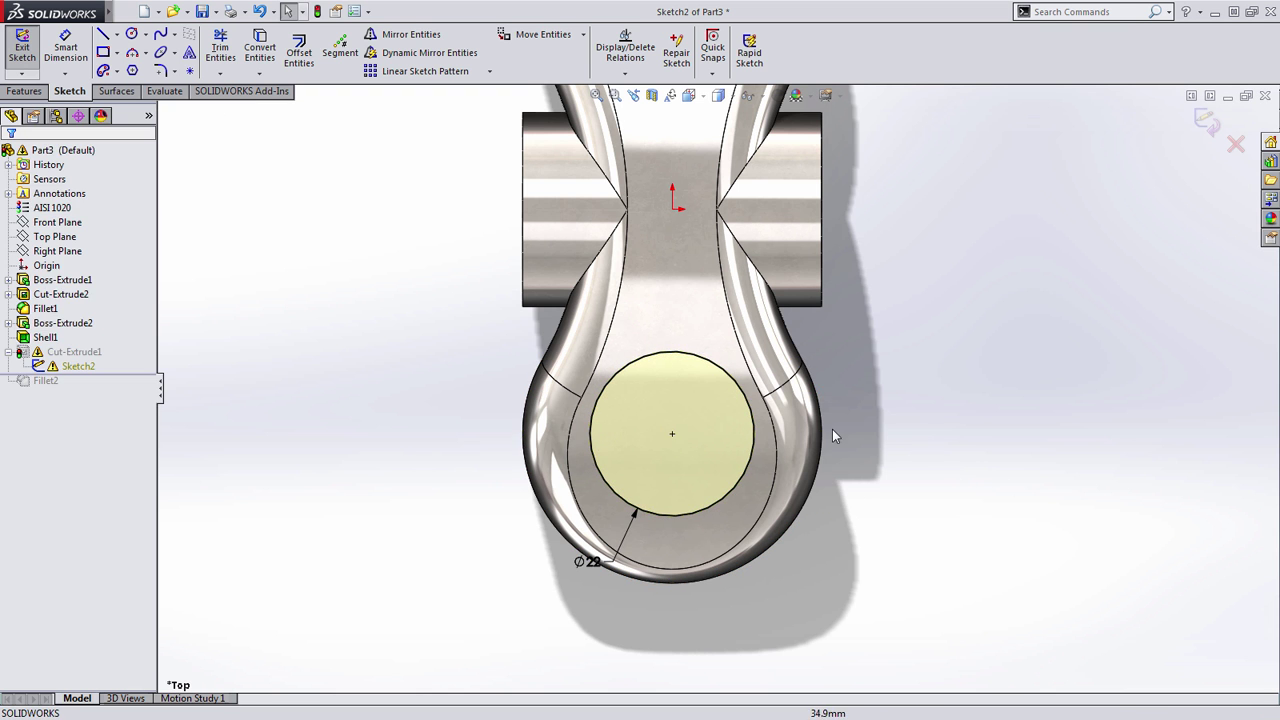
Delete the upper hole circle's dangling coincident relation and reattach its centre to the centre of its rounded end
scroll(828, 425, up, 3)
ctrl+middle_drag(800, 380, 756, 502)
click(646, 277)
click(98, 206)
key(Delete)
key(Escape)
mouse_move(645, 277)
mouse_down()
mouse_move(728, 246)
mouse_move(645, 276)
mouse_up()
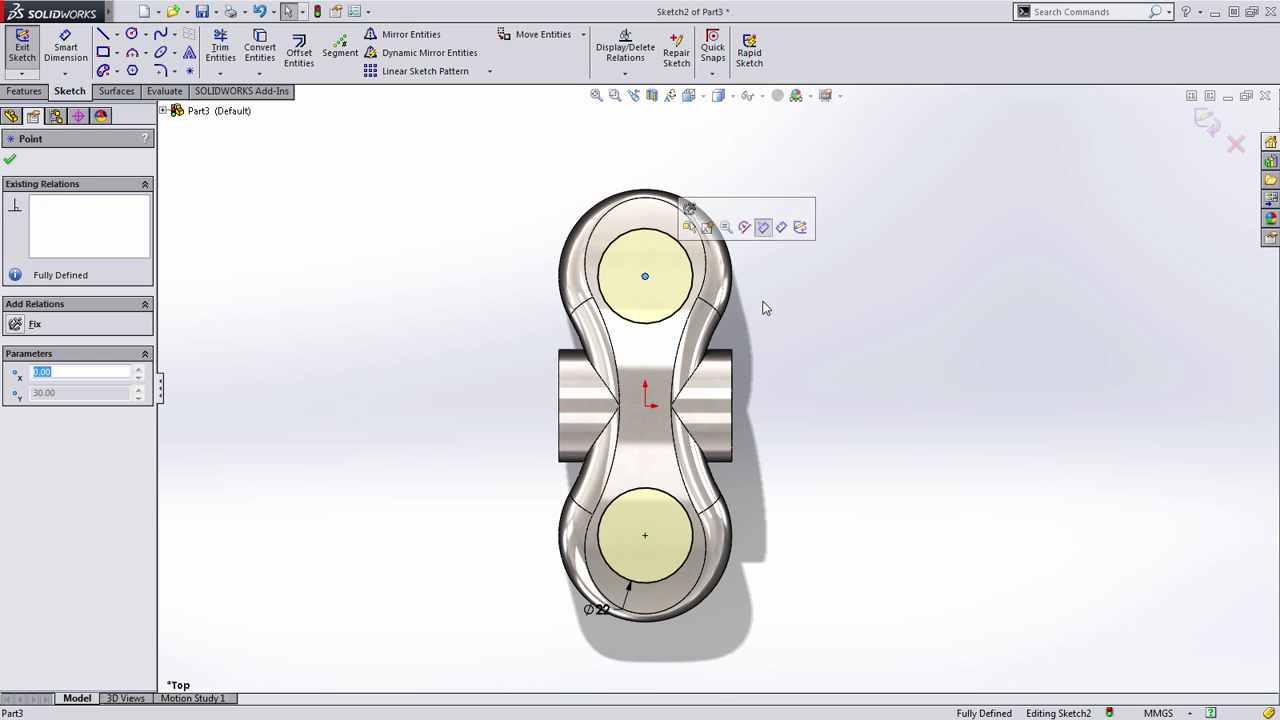
click(869, 320)
Rebuild the part out of the sketch and roll forward to include the last fillet
key(ctrl+b)
mouse_move(831, 527)
middle_down()
mouse_move(743, 363)
mouse_move(701, 331)
middle_up()
drag(139, 373, 135, 388)
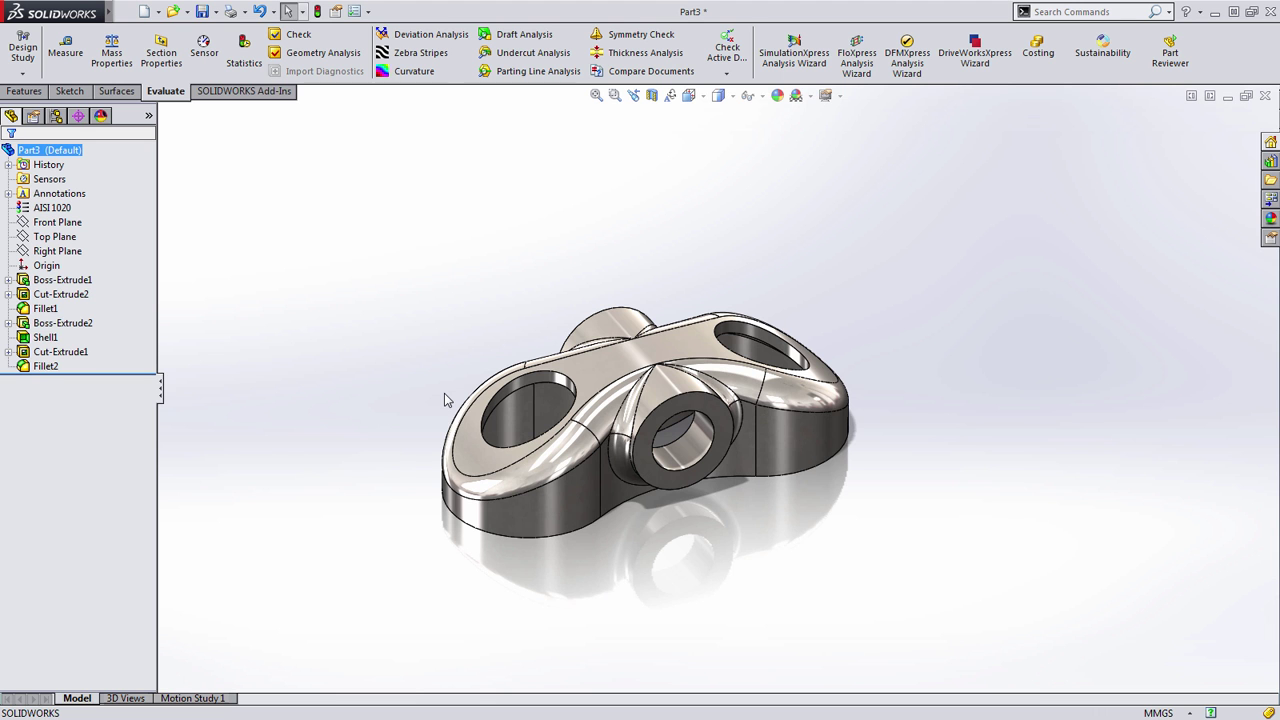
Start a sketch on the Top Plane and draw a 28 mm diameter circle centred on the lower hole
click(55, 236)
ctrl+click(78, 220)
click(76, 212)
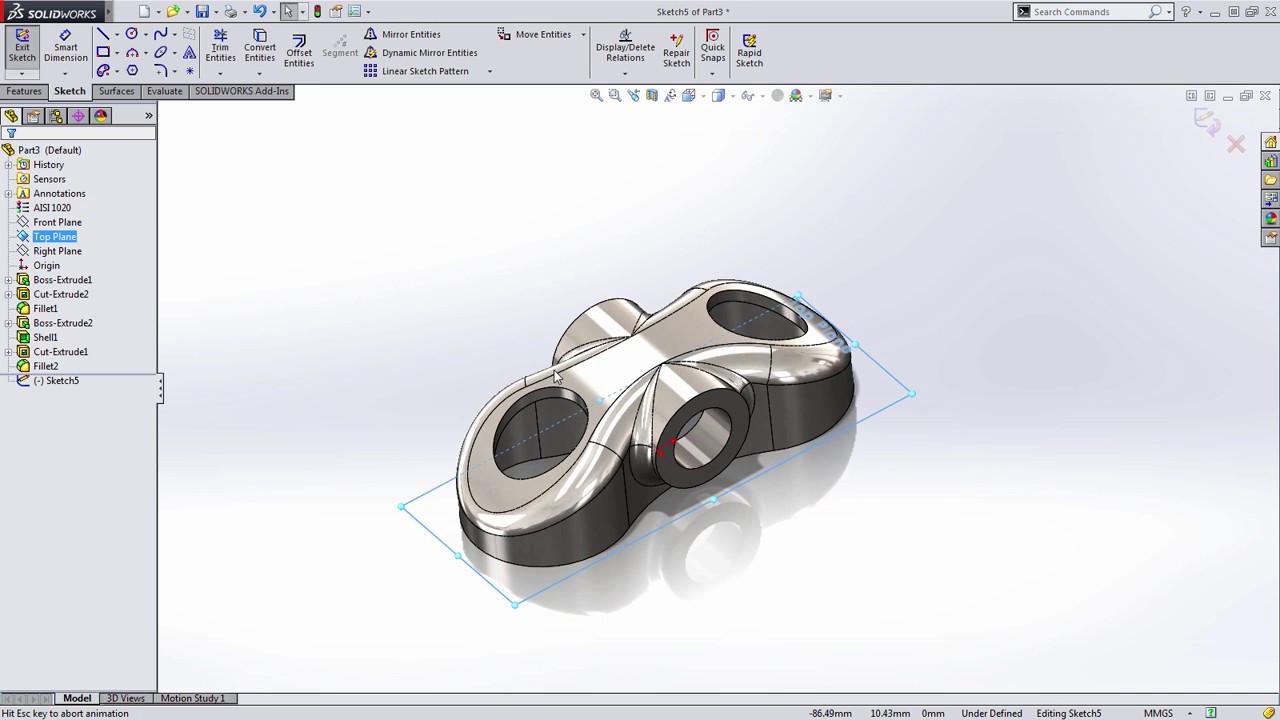
key(s)
click(1025, 501)
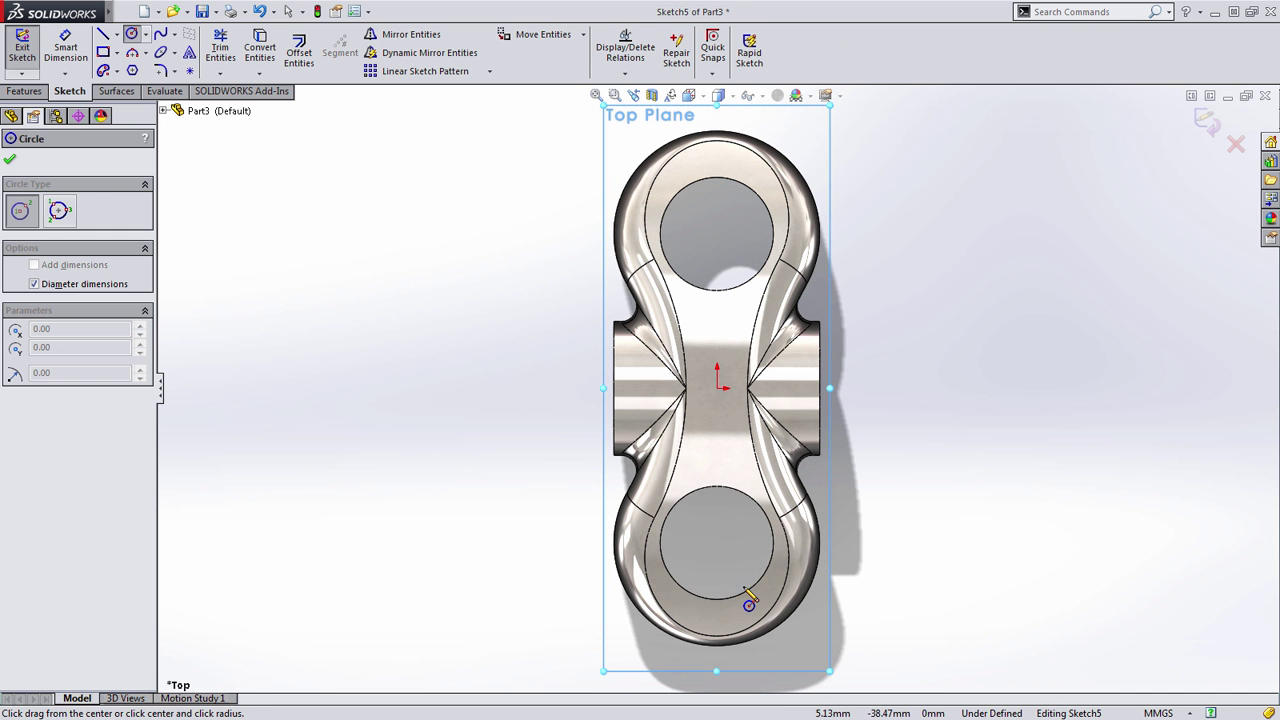
click(717, 543)
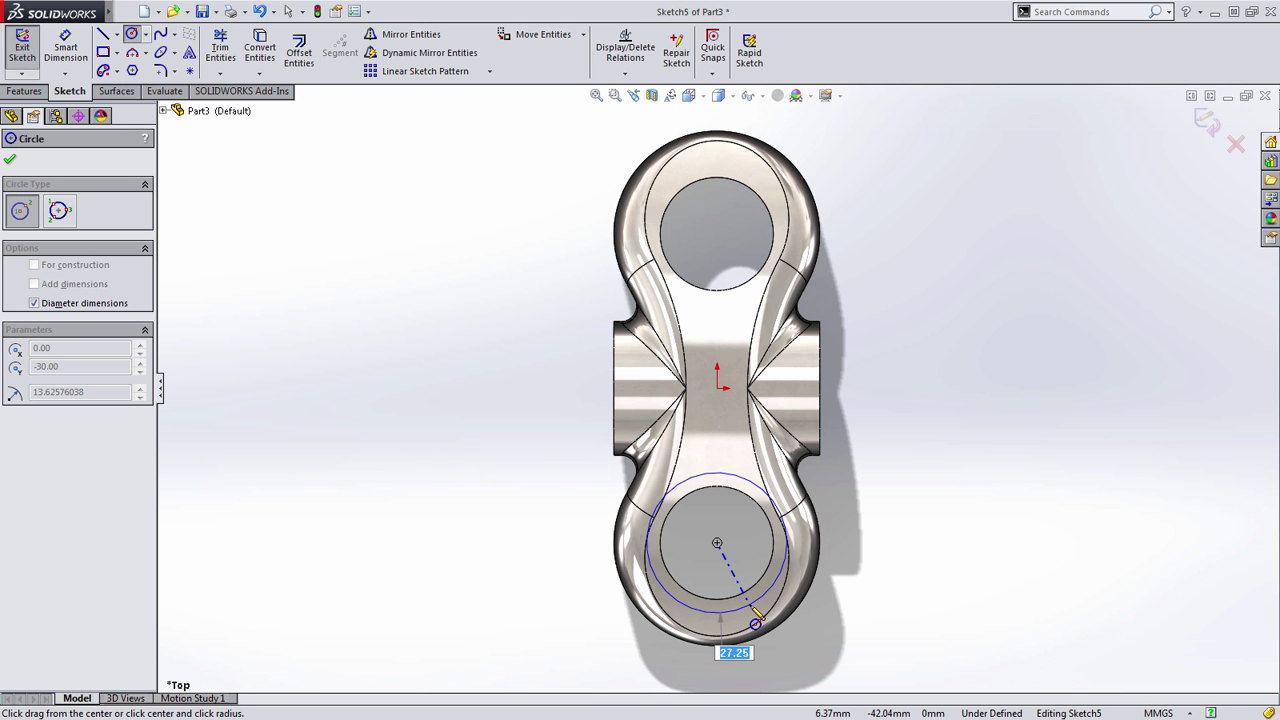
text(28)
key(Return)
key(Escape)
Draw a second circle centred on the upper hole and make it equal to the 28 mm circle
key(s)
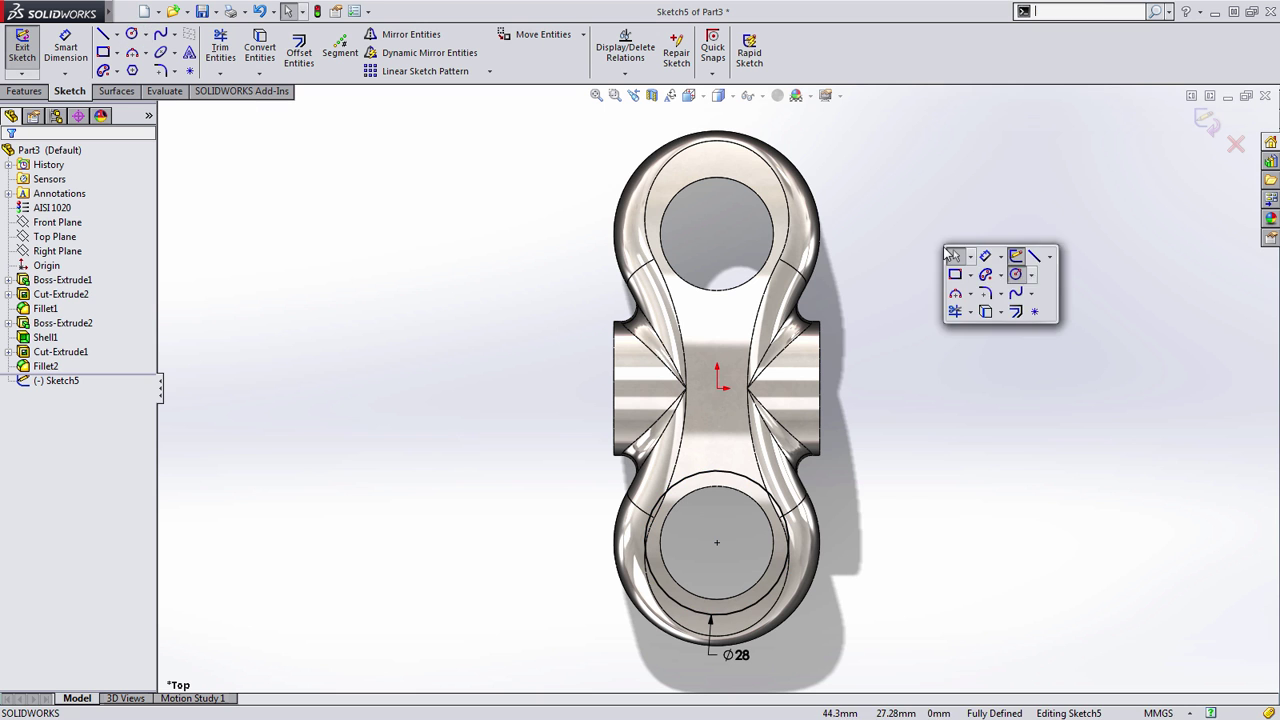
click(1017, 275)
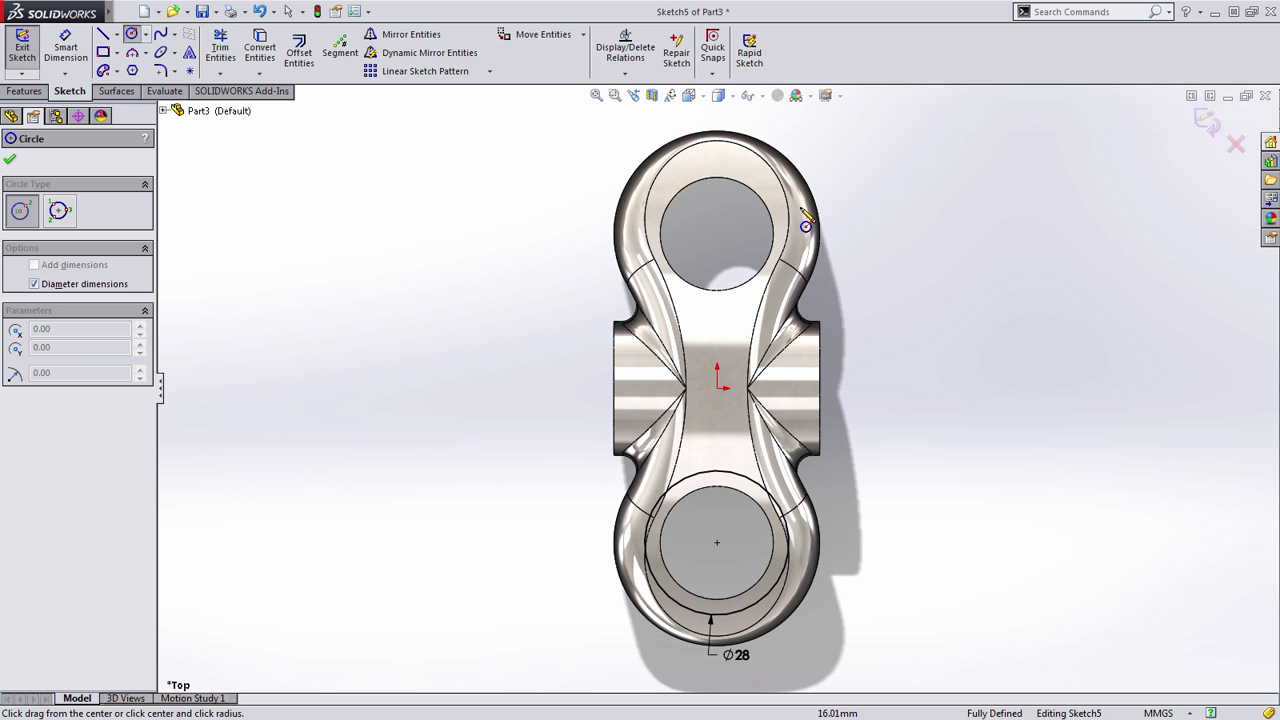
click(717, 234)
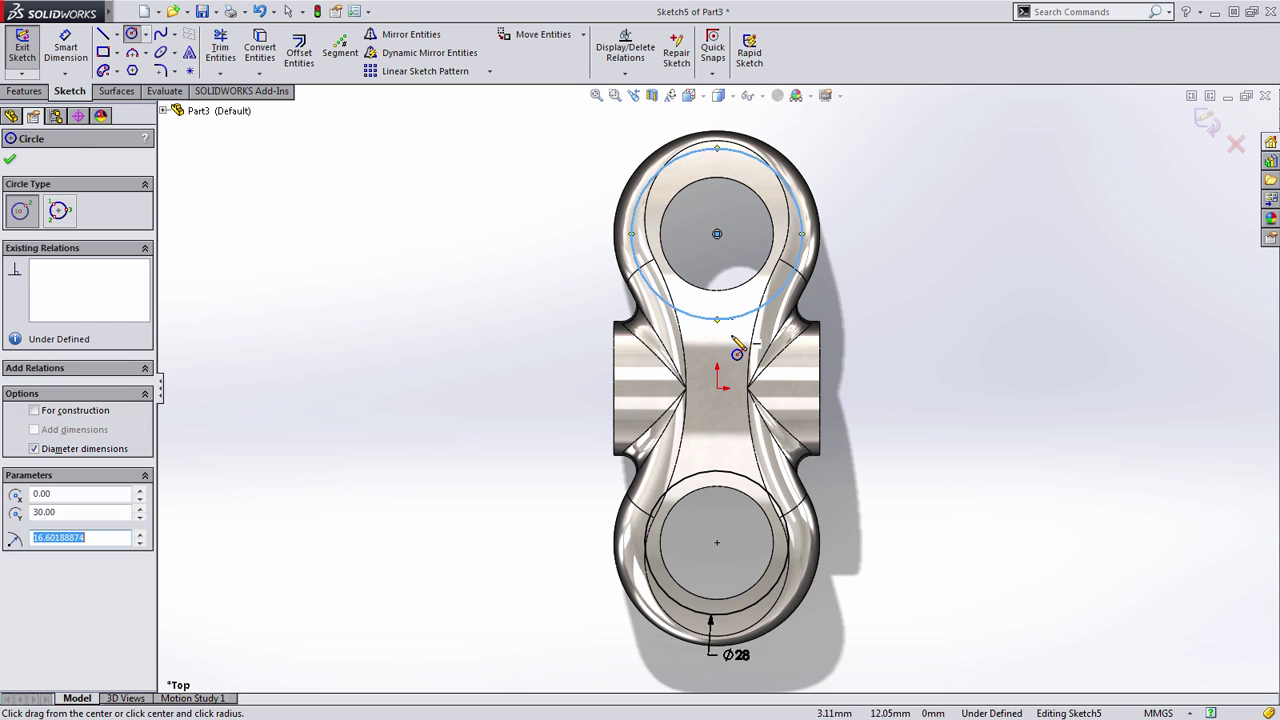
key(Escape)
ctrl+click(750, 479)
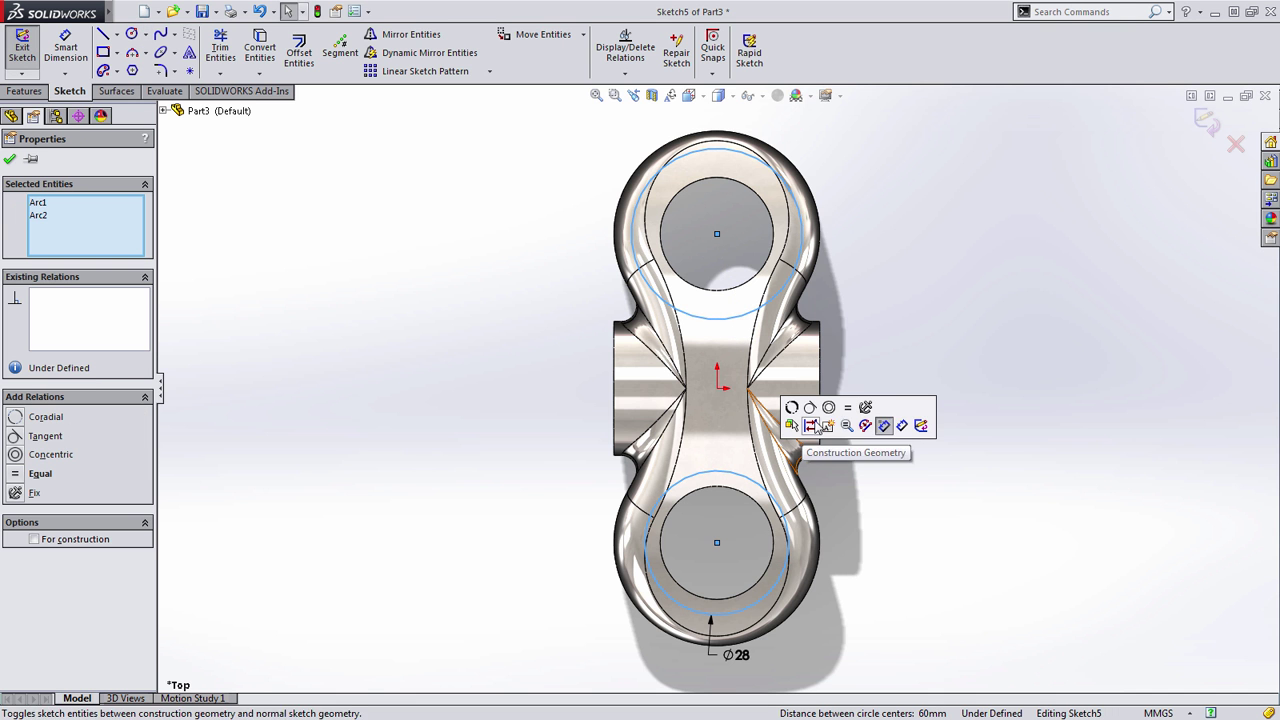
click(846, 408)
Convert the circular edges of both holes into entities of the Top Plane sketch
middle_drag(861, 566, 775, 396)
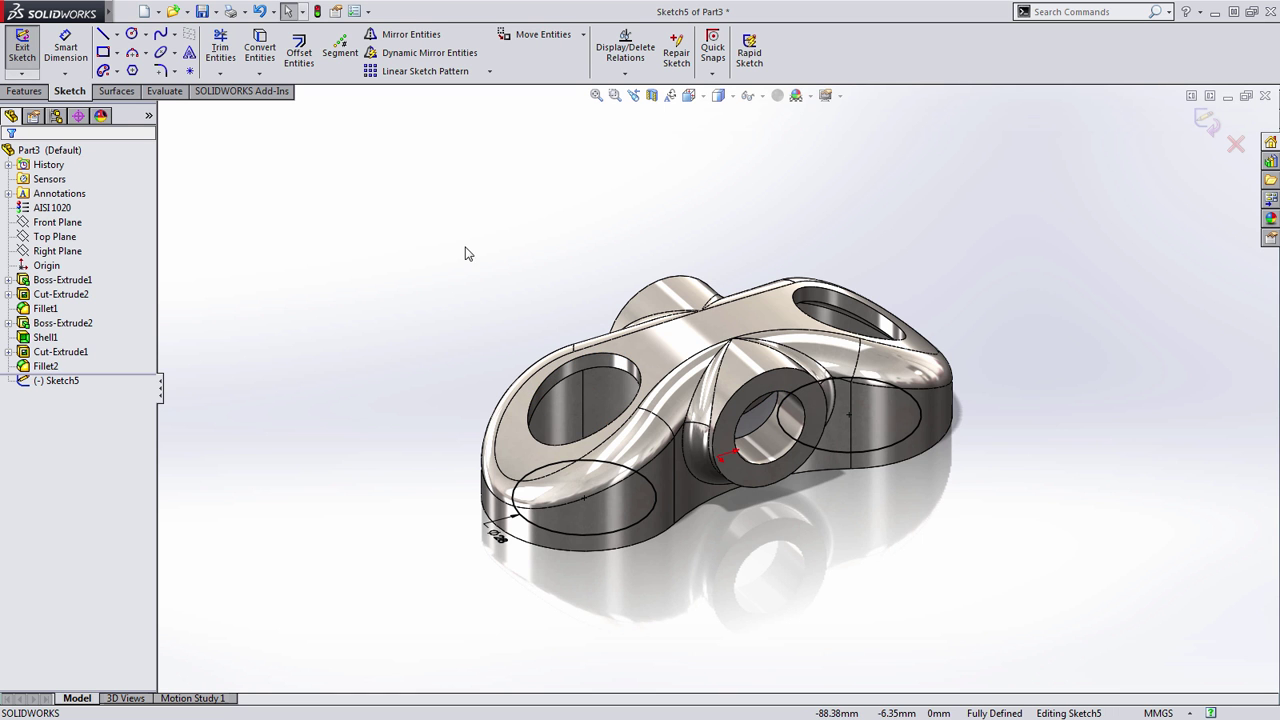
key(s)
click(478, 287)
click(628, 366)
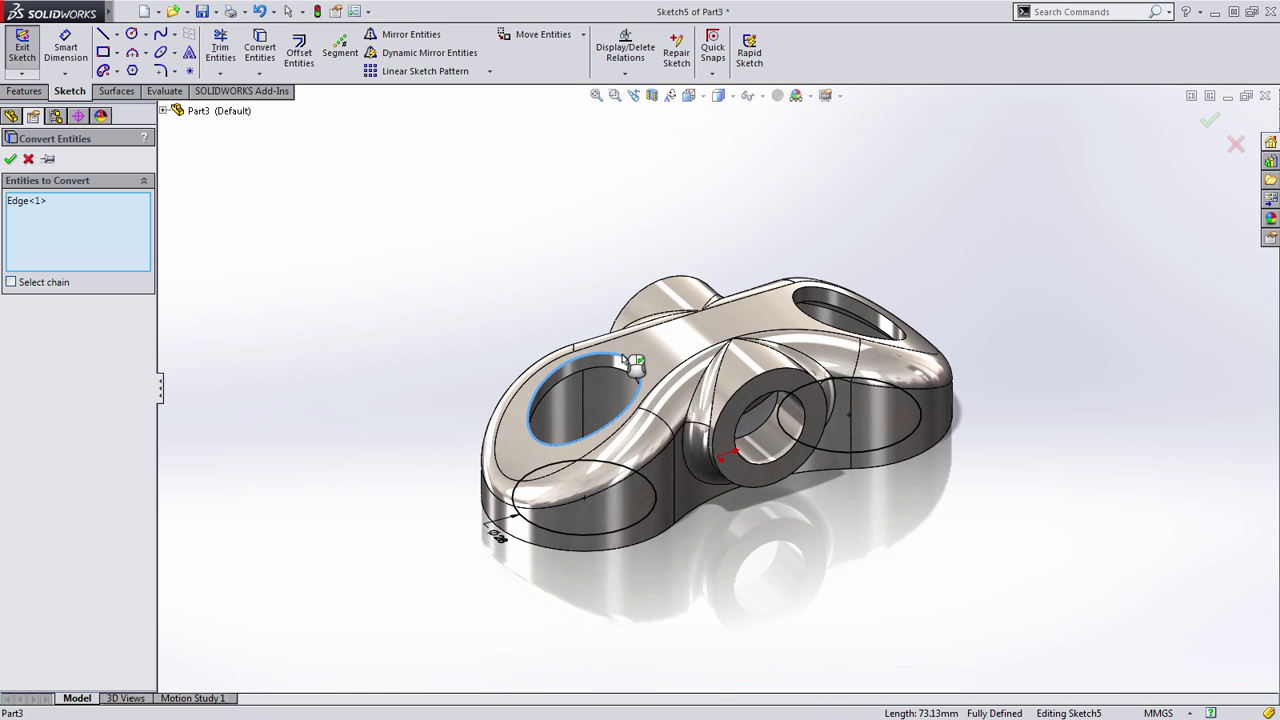
key(Return)
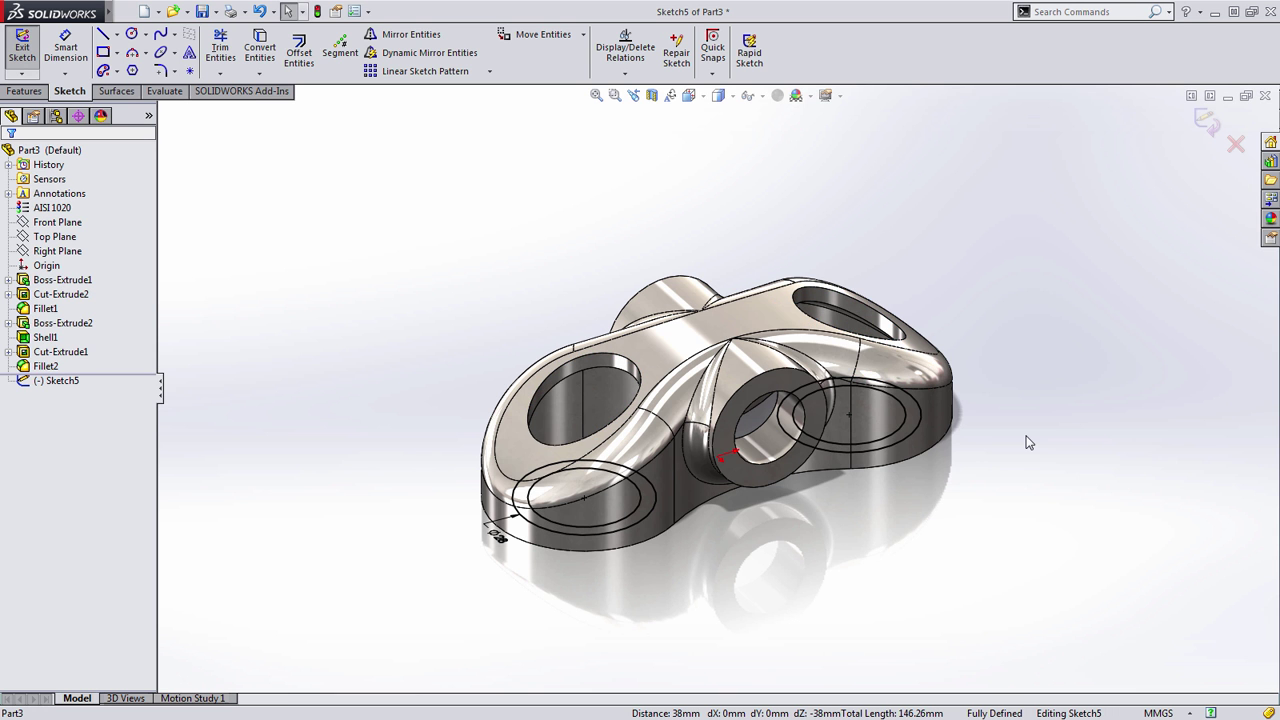
middle_drag(728, 582, 671, 526)
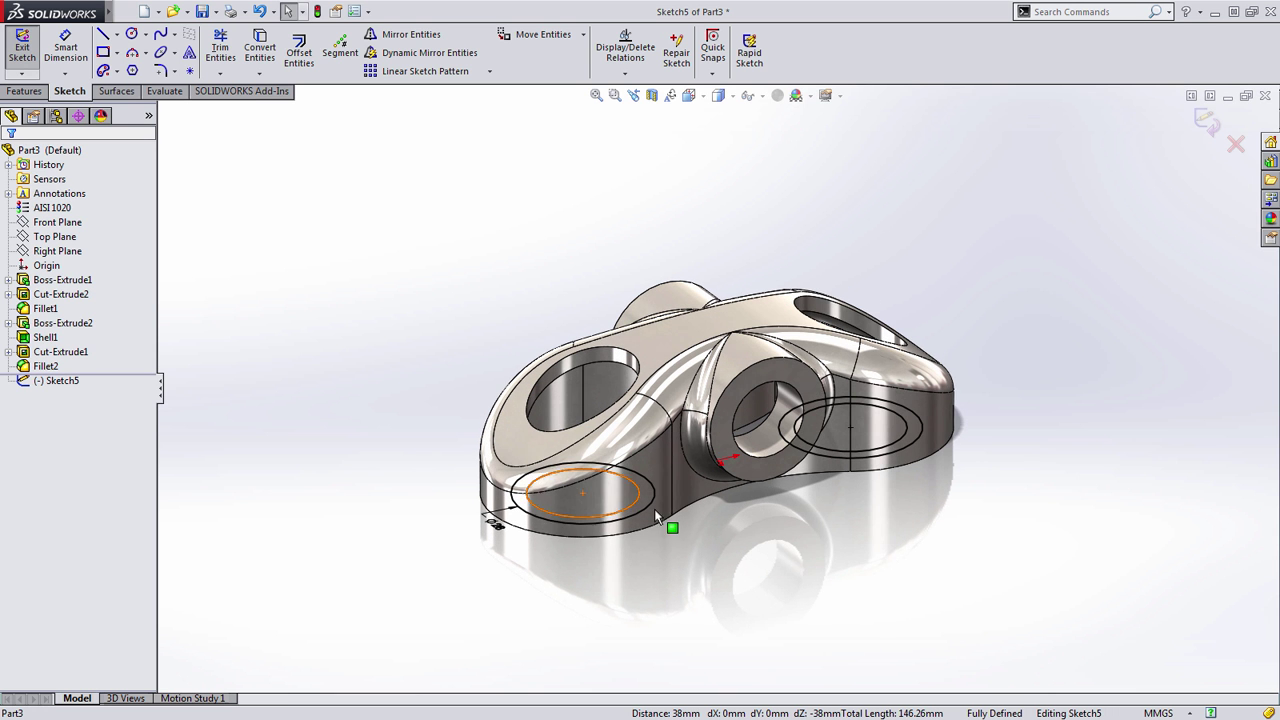
Set up a boss extrusion of the ring sketch starting at a 30 mm offset from the sketch plane
middle_drag(902, 440, 905, 551)
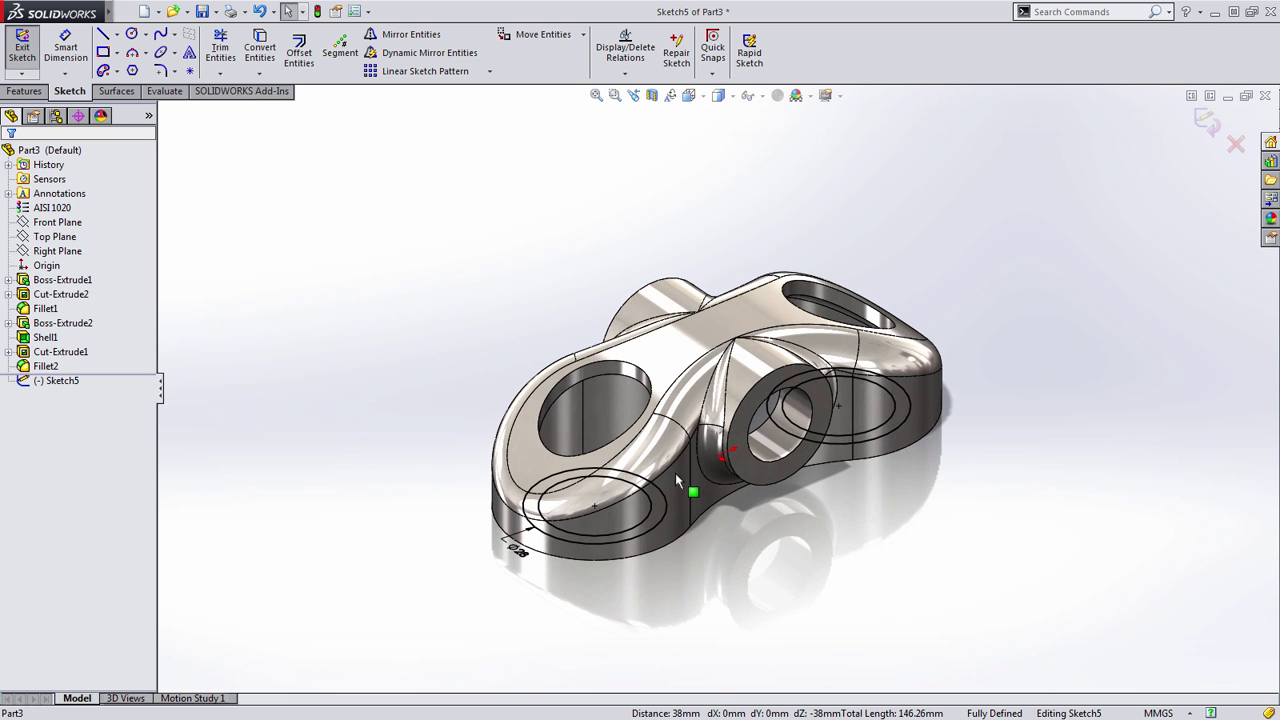
double_click(451, 274)
key(s)
click(482, 189)
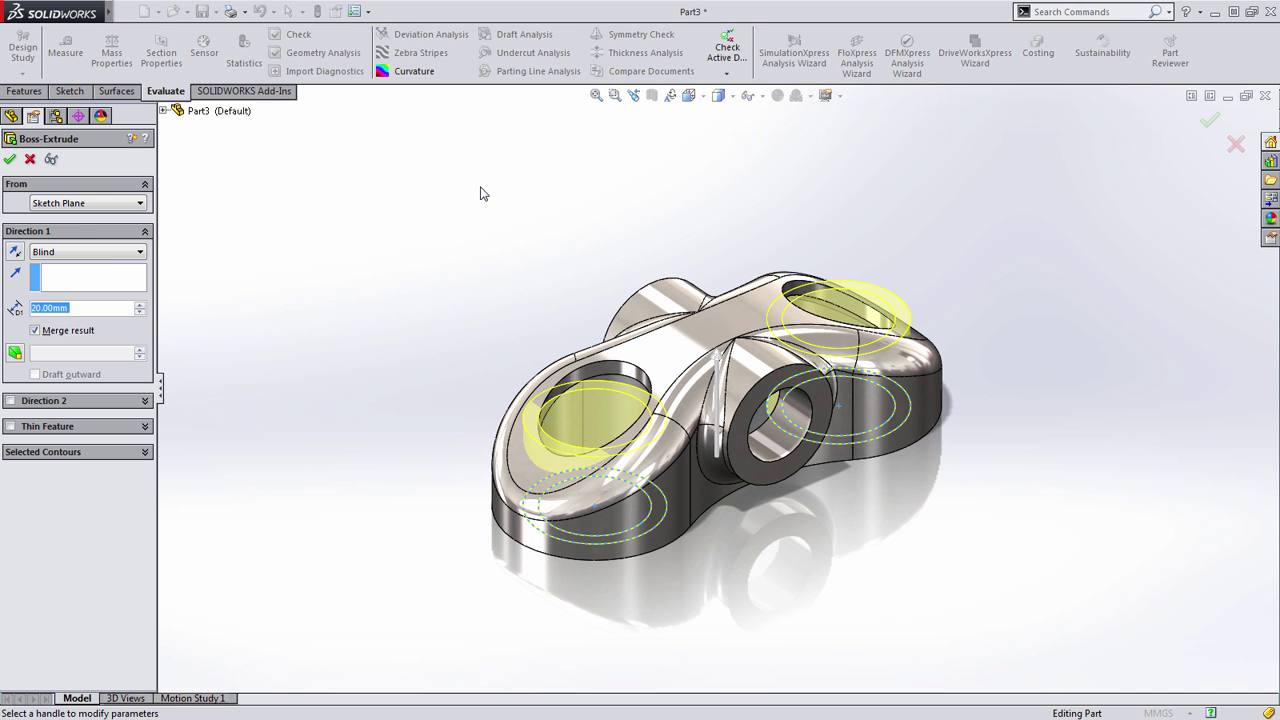
click(88, 203)
click(60, 257)
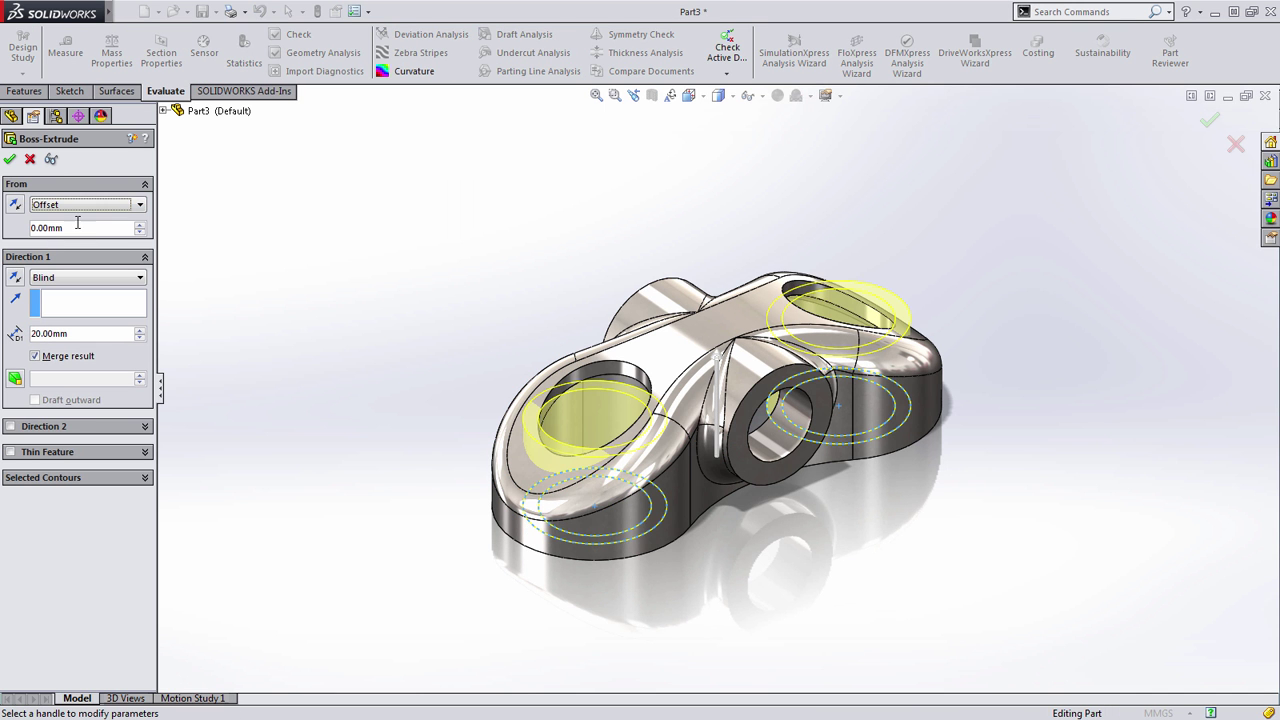
text(30)
key(Return)
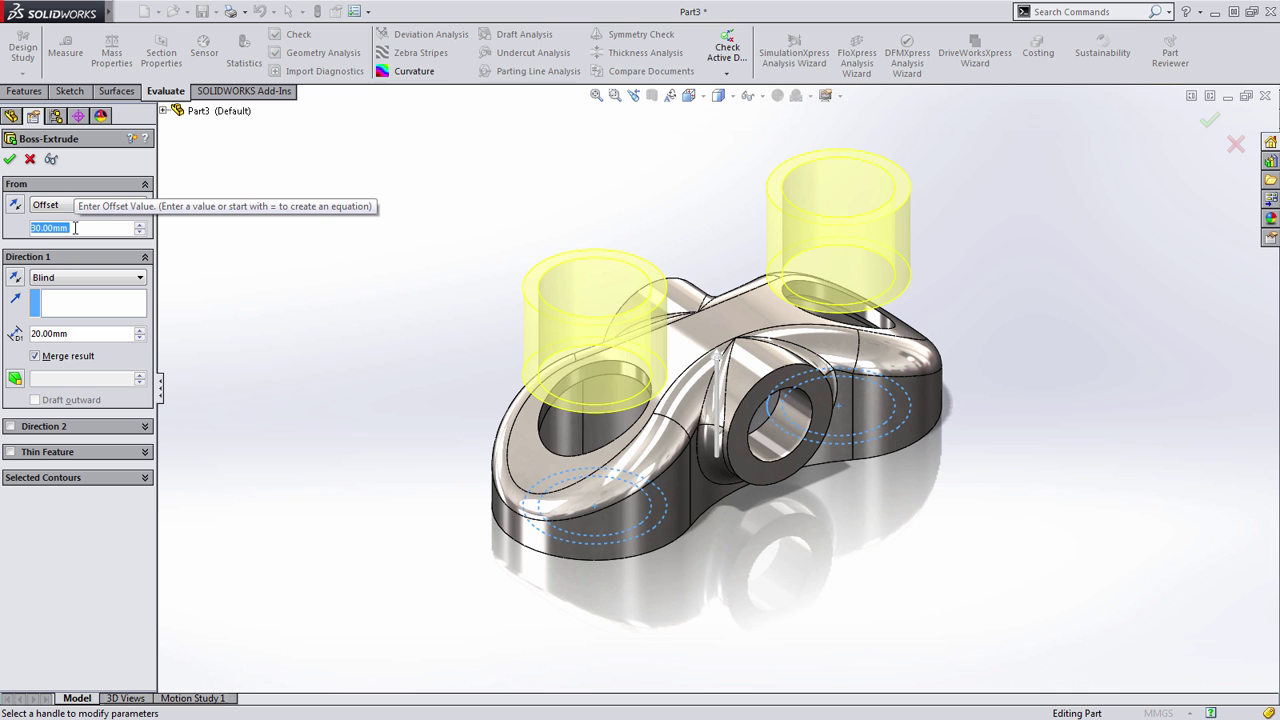
Extrude the offset rings down towards the part with the Up To Body end condition, ending on the part's body
click(15, 279)
click(88, 277)
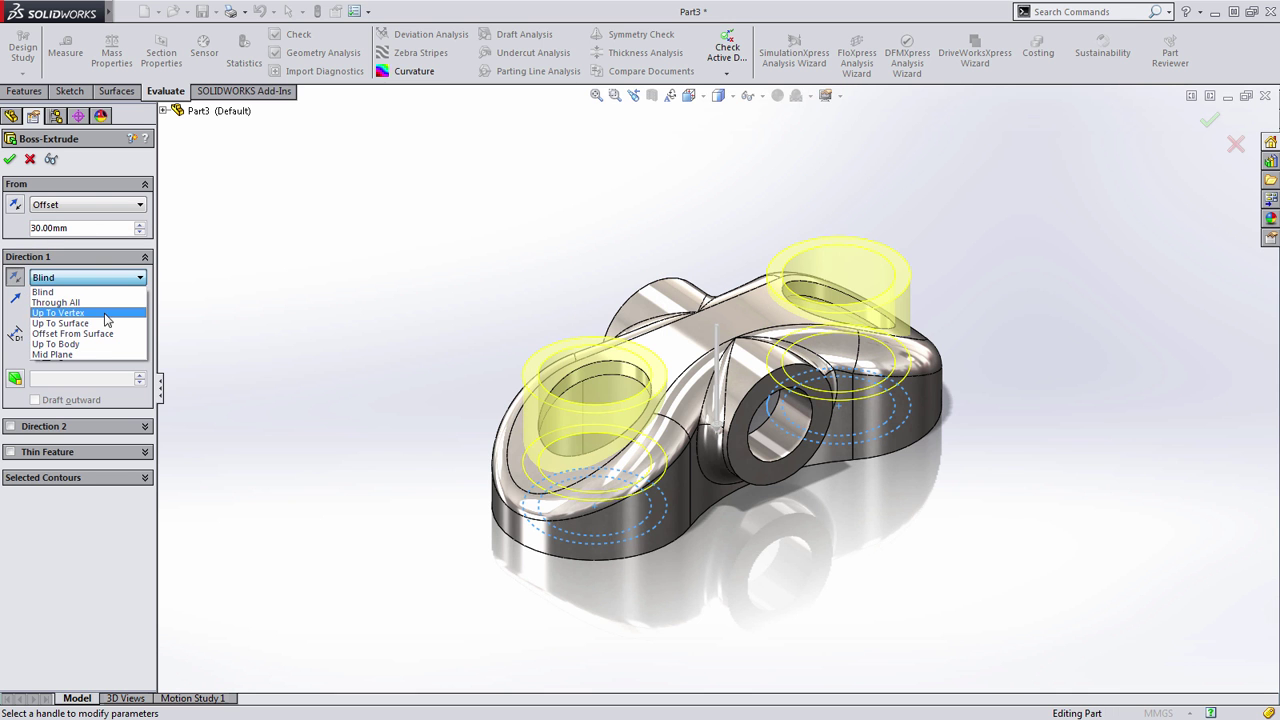
click(55, 344)
click(592, 484)
right_click(592, 484)
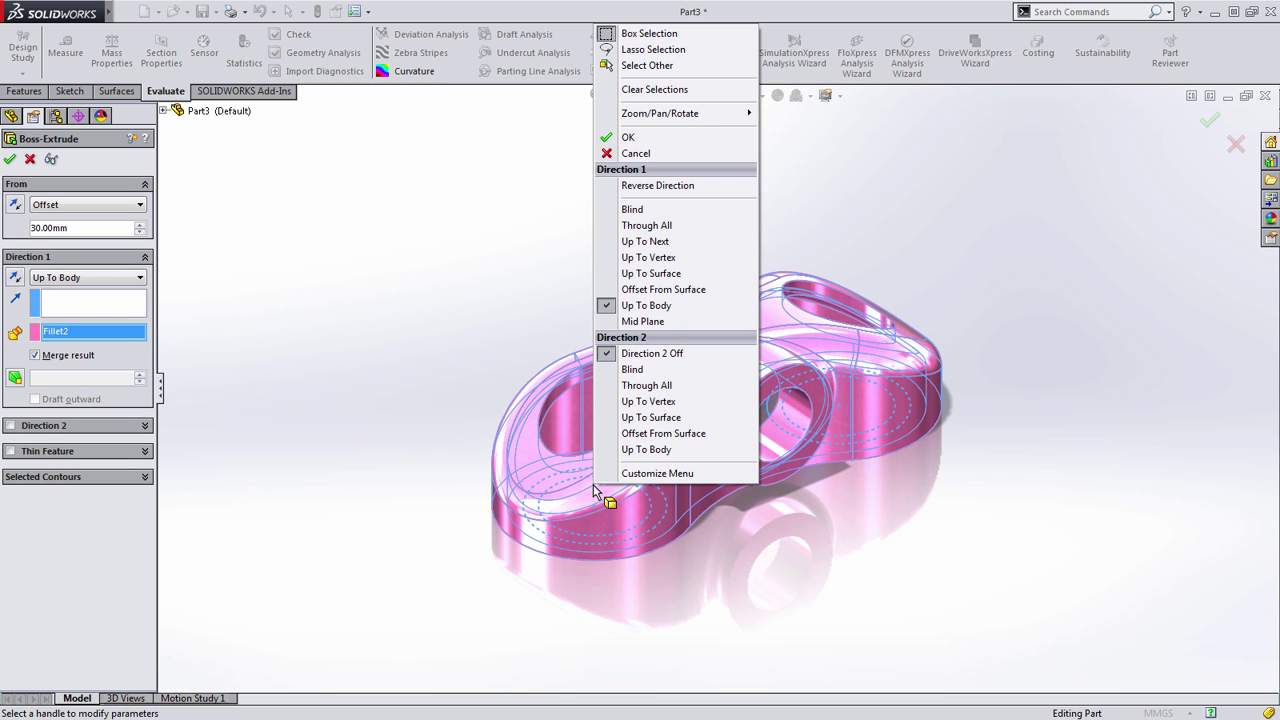
click(13, 281)
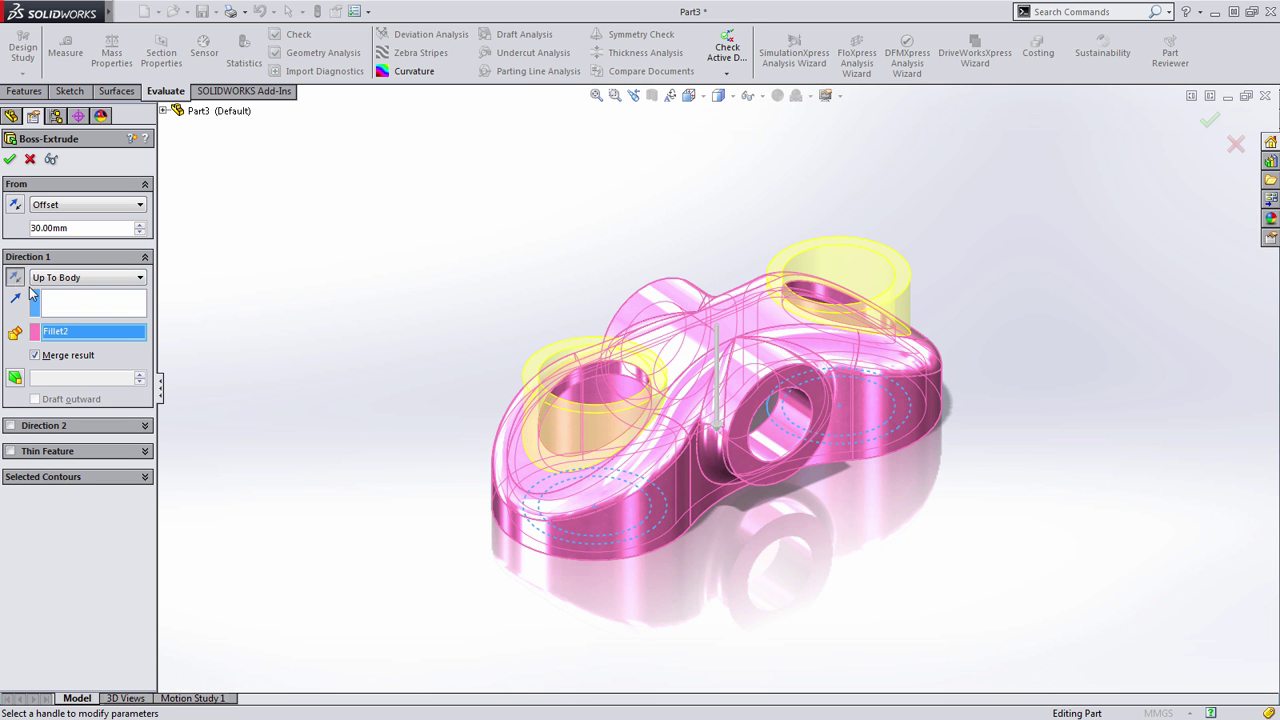
click(9, 159)
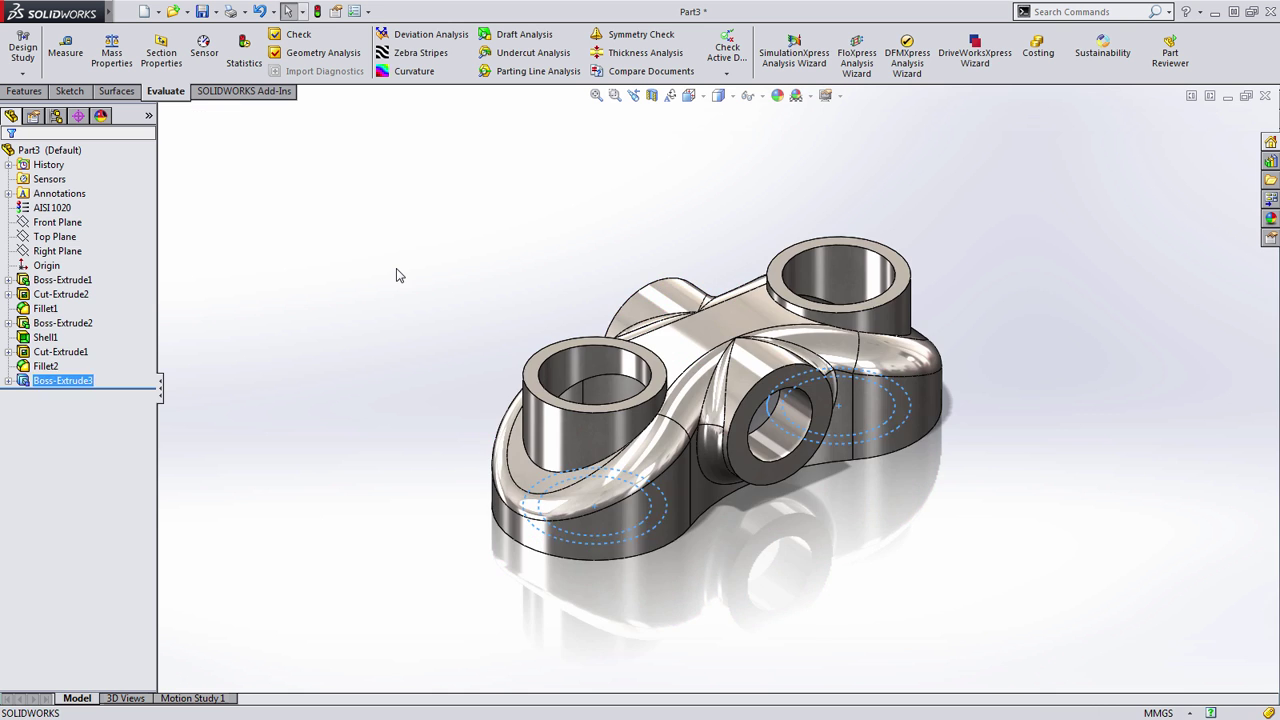
mouse_move(437, 311)
middle_down()
mouse_move(363, 376)
mouse_move(454, 363)
mouse_move(431, 297)
middle_up()
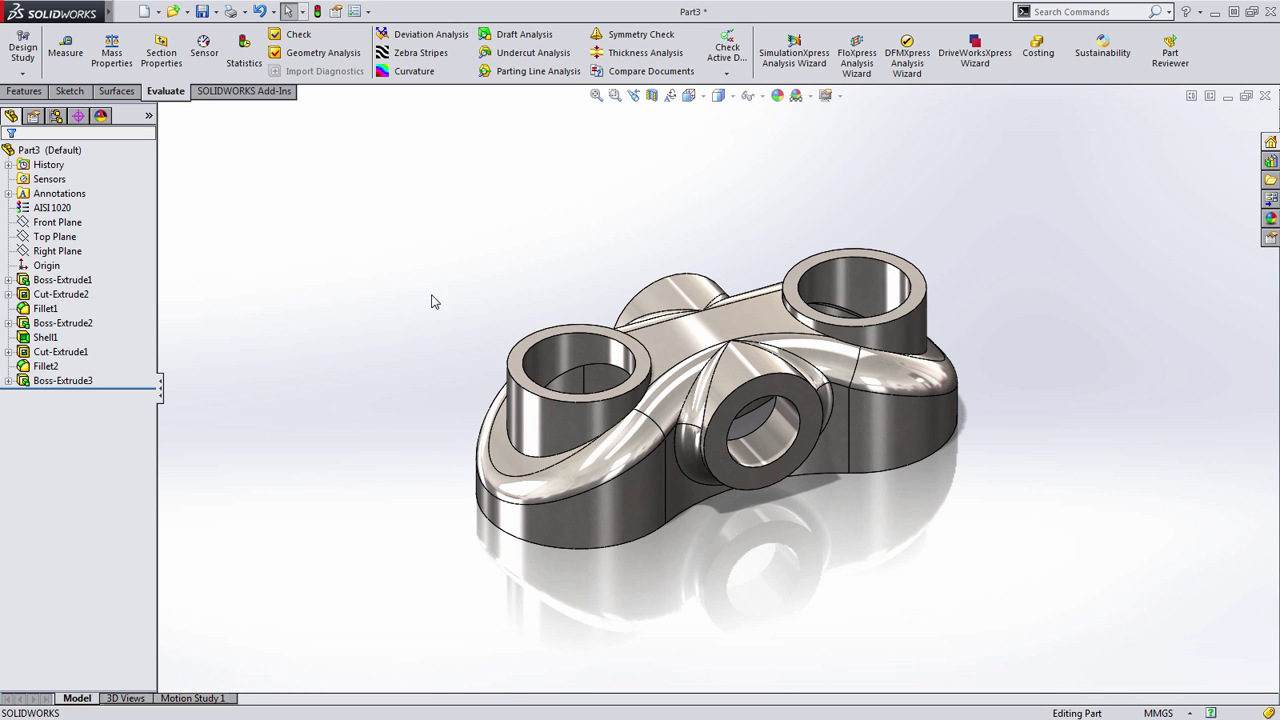
Delete the ring extrusion and its circle sketch
key(s)
click(66, 382)
key(Delete)
key(Return)
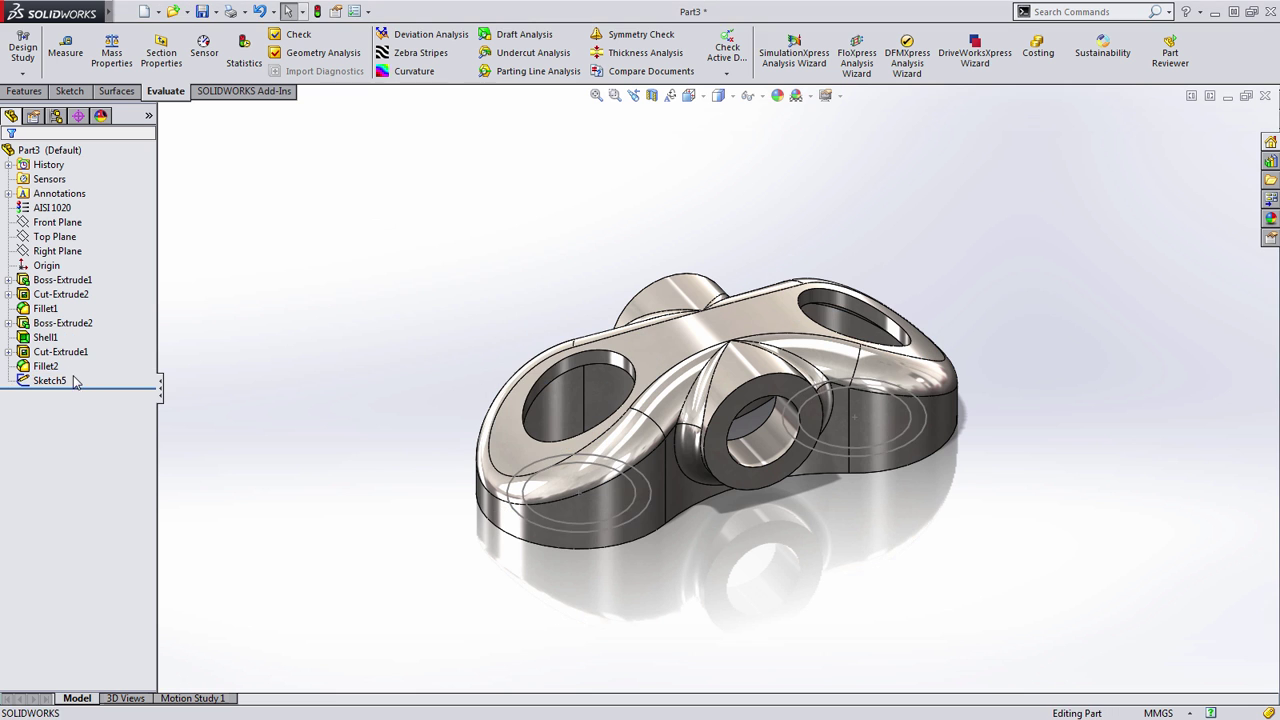
Delete the Cut-Extrude1 hole feature together with its absorbed sketch
click(58, 352)
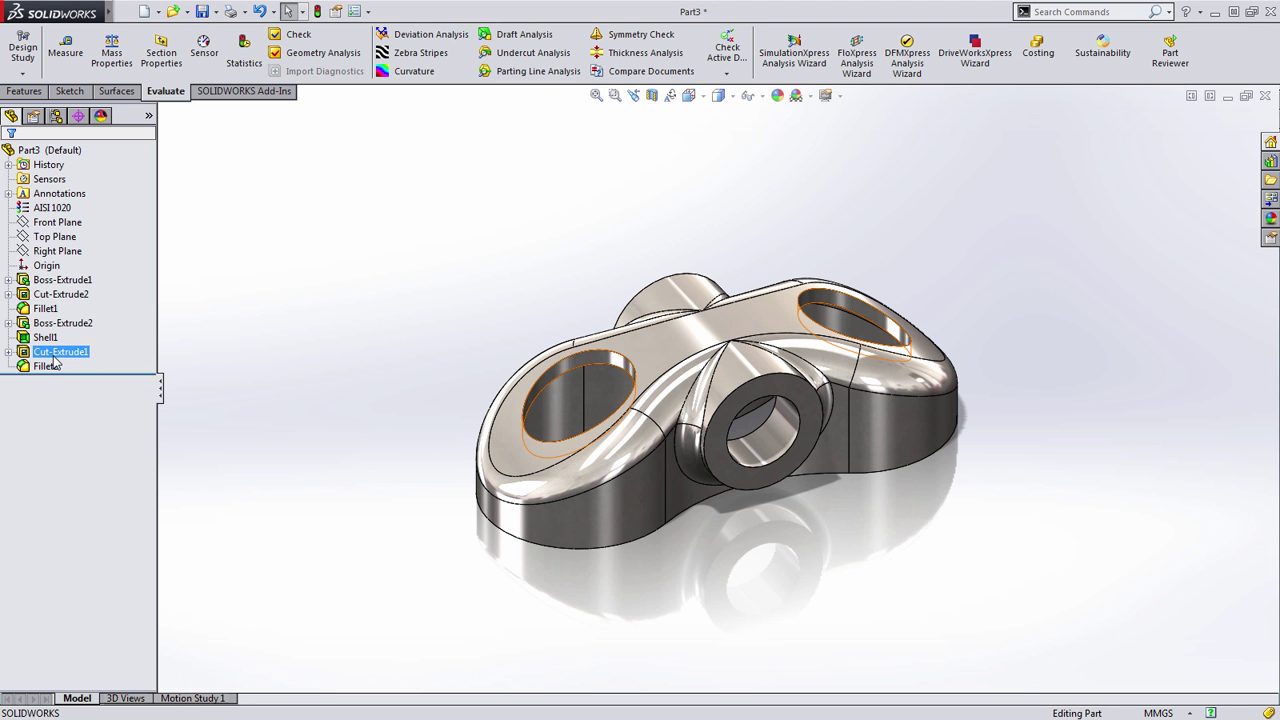
key(Delete)
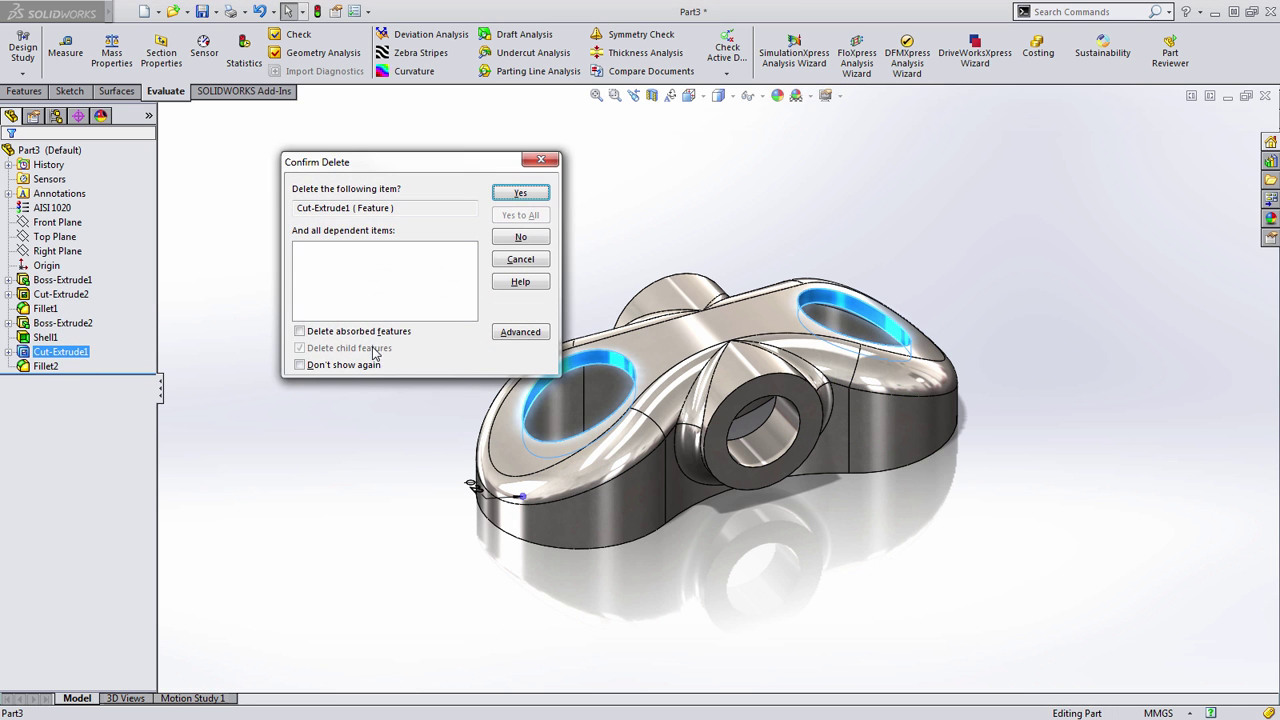
click(377, 333)
click(382, 333)
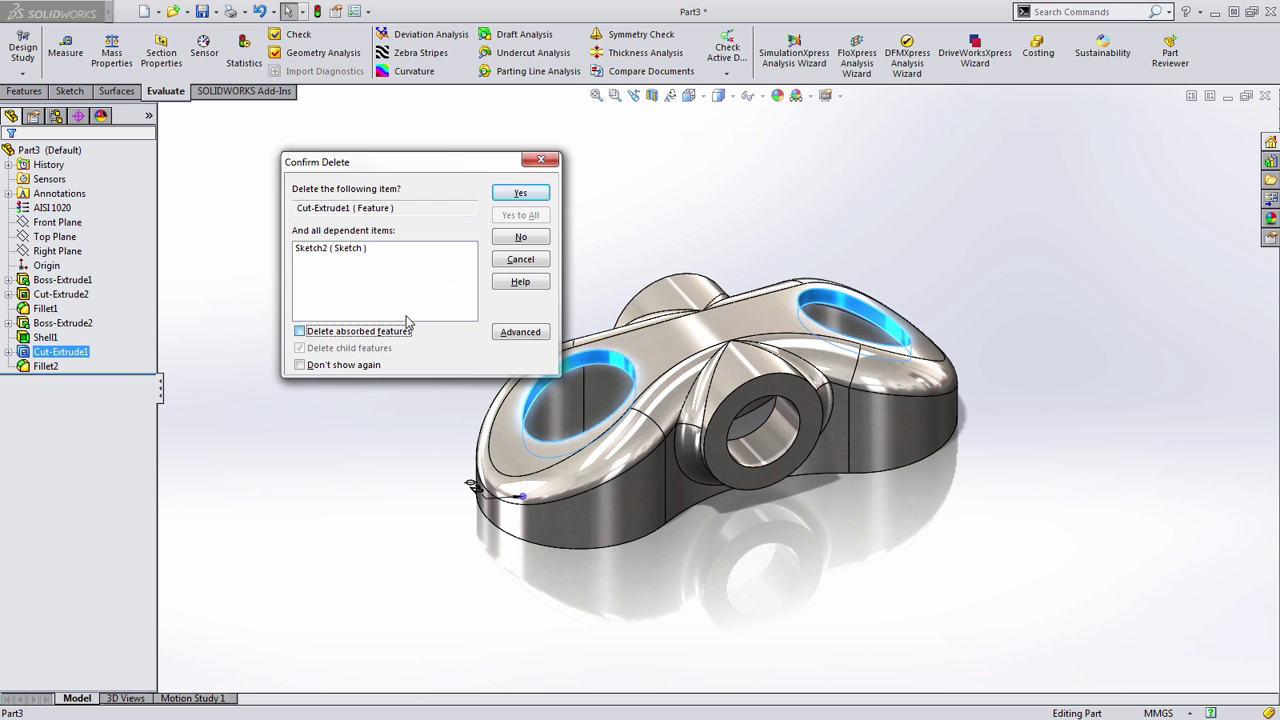
click(520, 193)
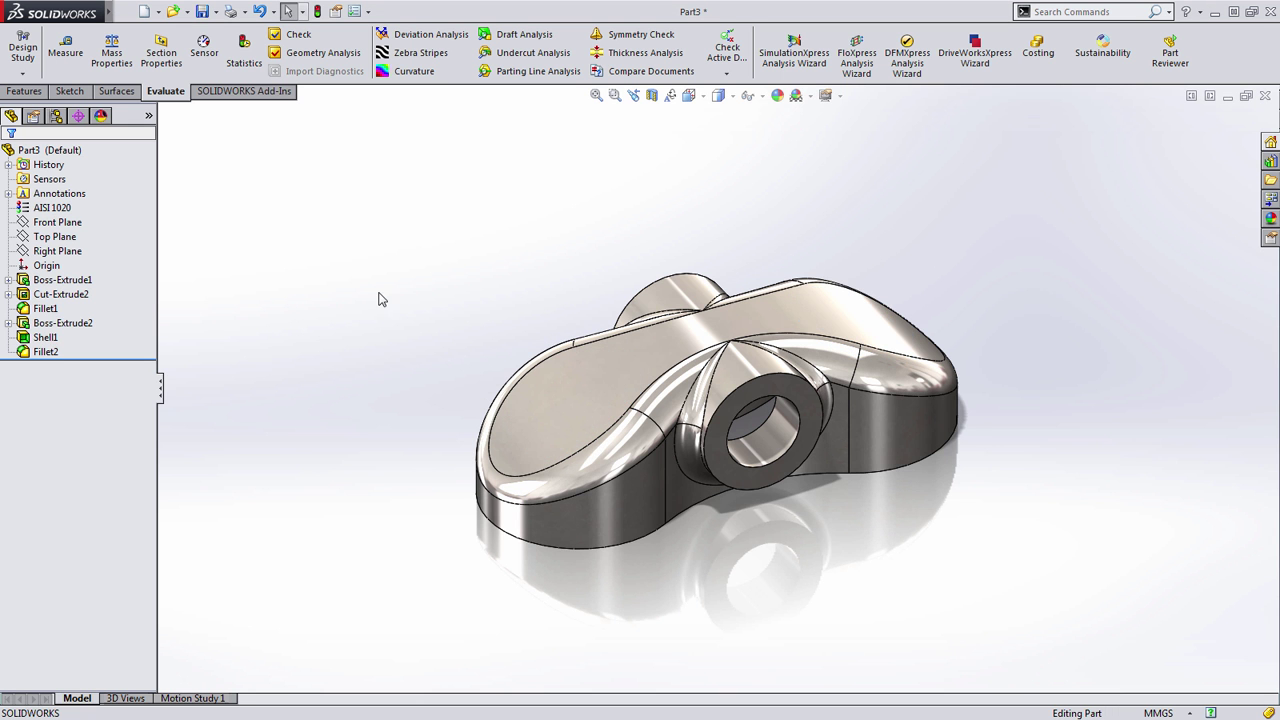
Roll the model back to just after Boss-Extrude1 and start a sketch on the dog-bone's top face
middle_drag(483, 363, 203, 402)
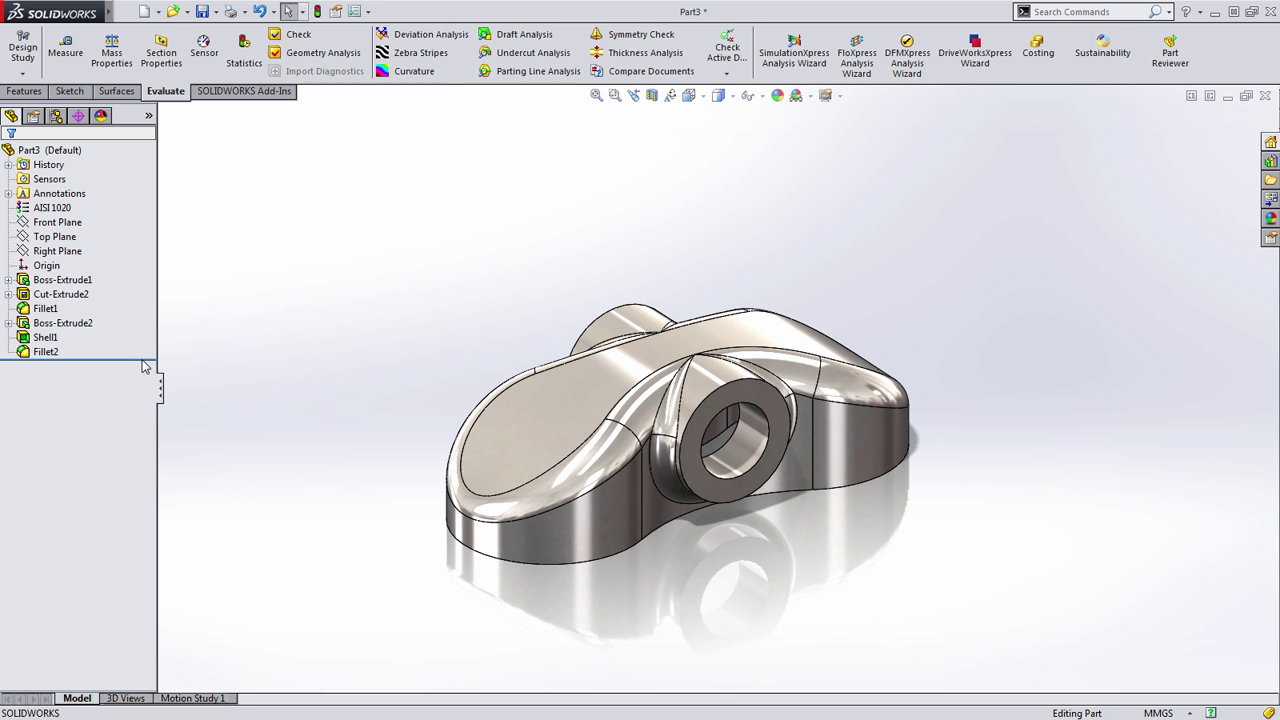
drag(148, 364, 150, 288)
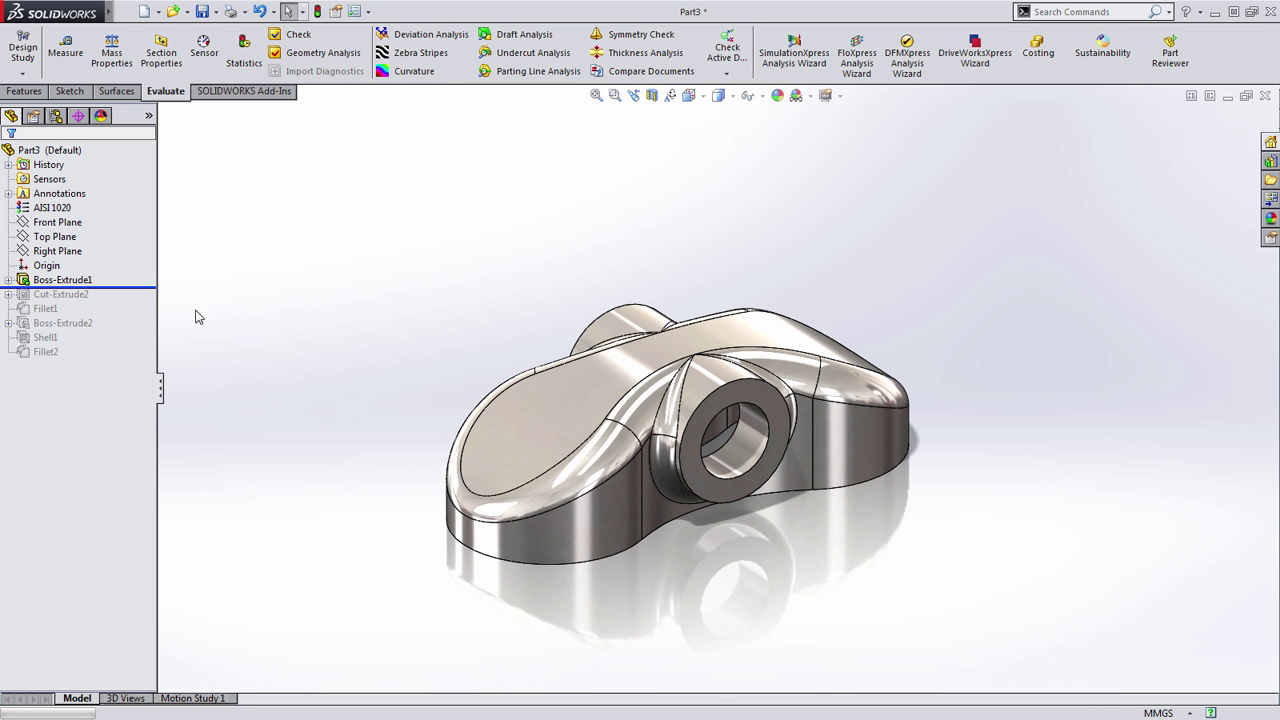
middle_drag(390, 358, 373, 384)
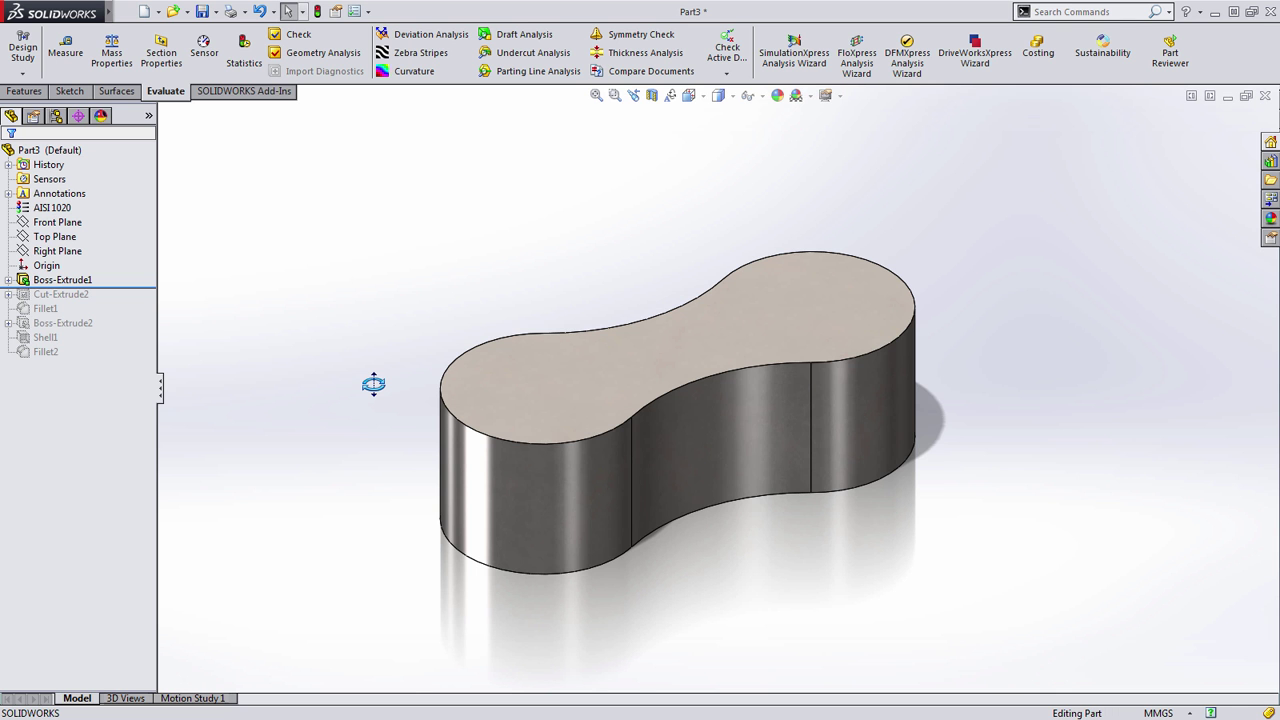
click(537, 402)
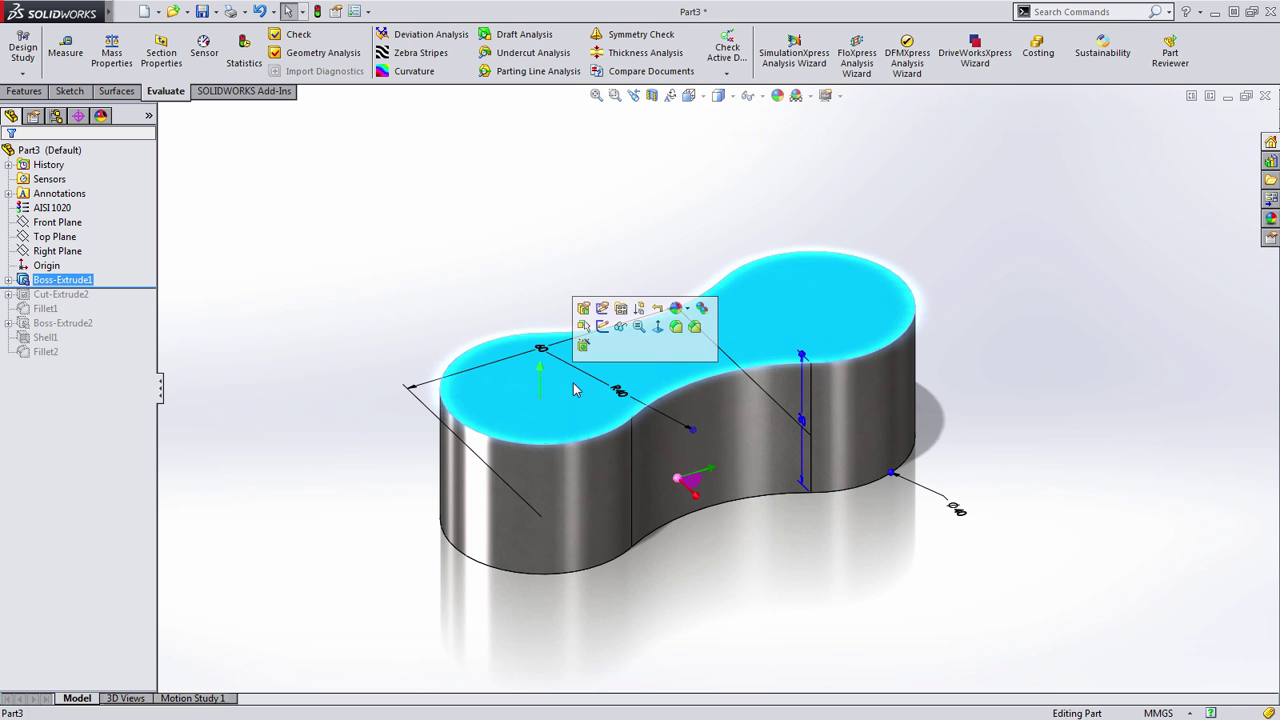
click(606, 326)
Draw two concentric circles of 28 mm and 22 mm diameter centred on the lower lobe
key(s)
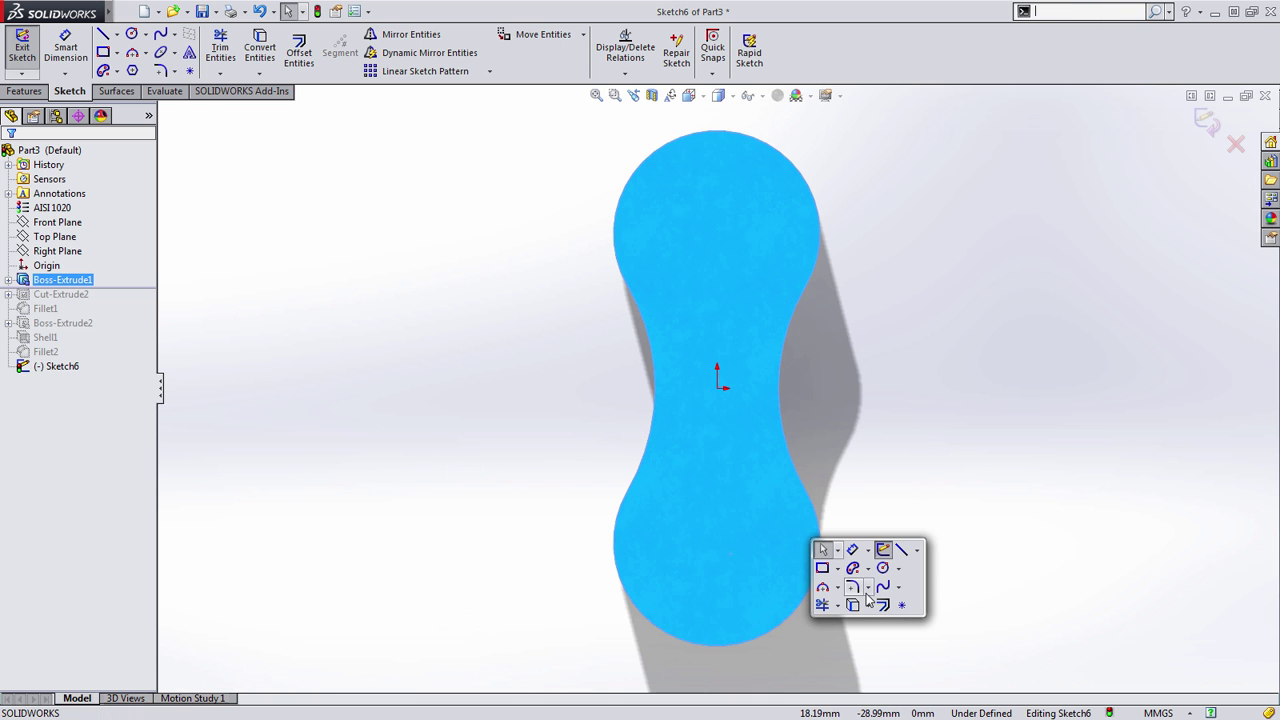
click(884, 568)
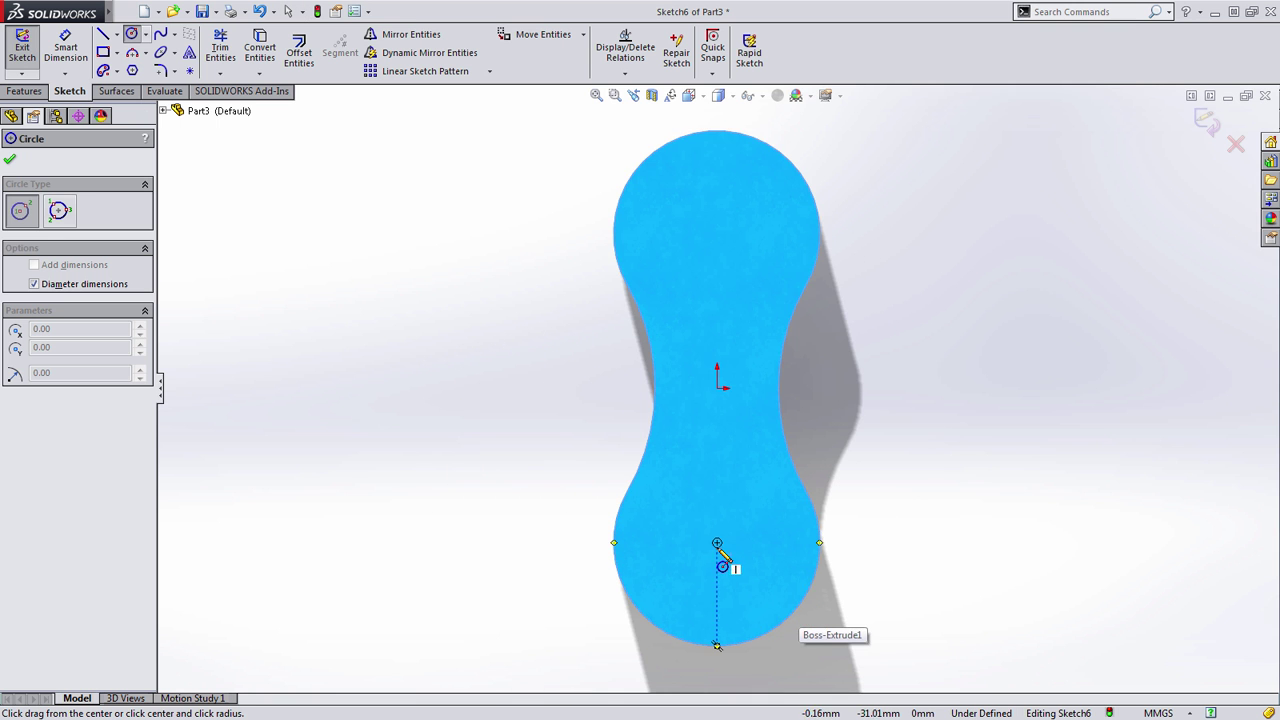
click(717, 543)
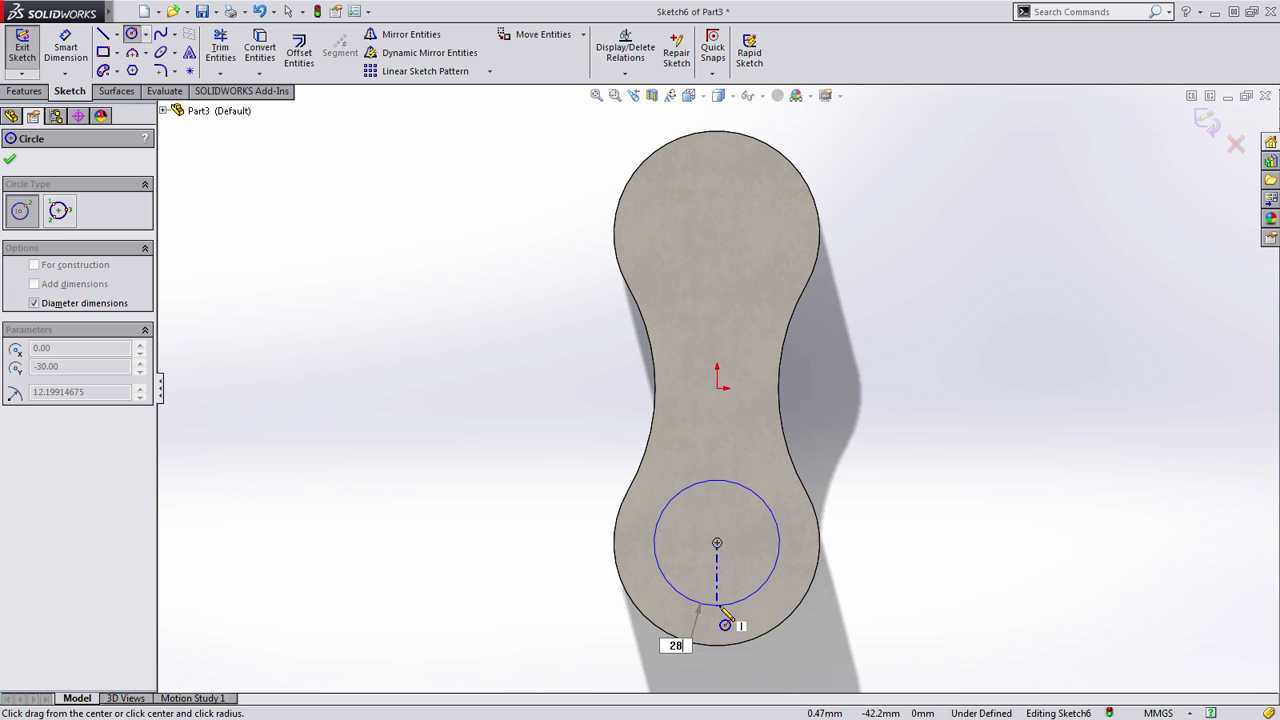
text(28)
key(Return)
click(717, 543)
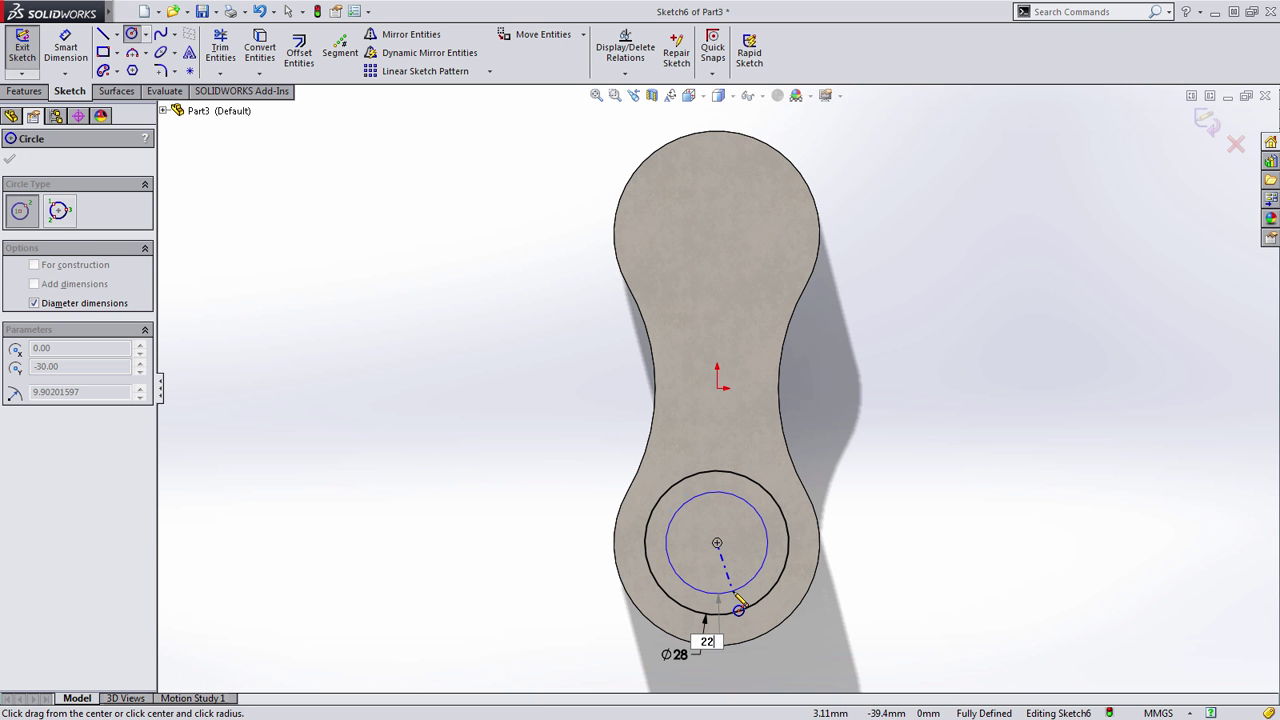
key(Return)
key(Escape)
Draw two concentric circles centred on the upper lobe, the inner one about 24 mm in diameter
key(s)
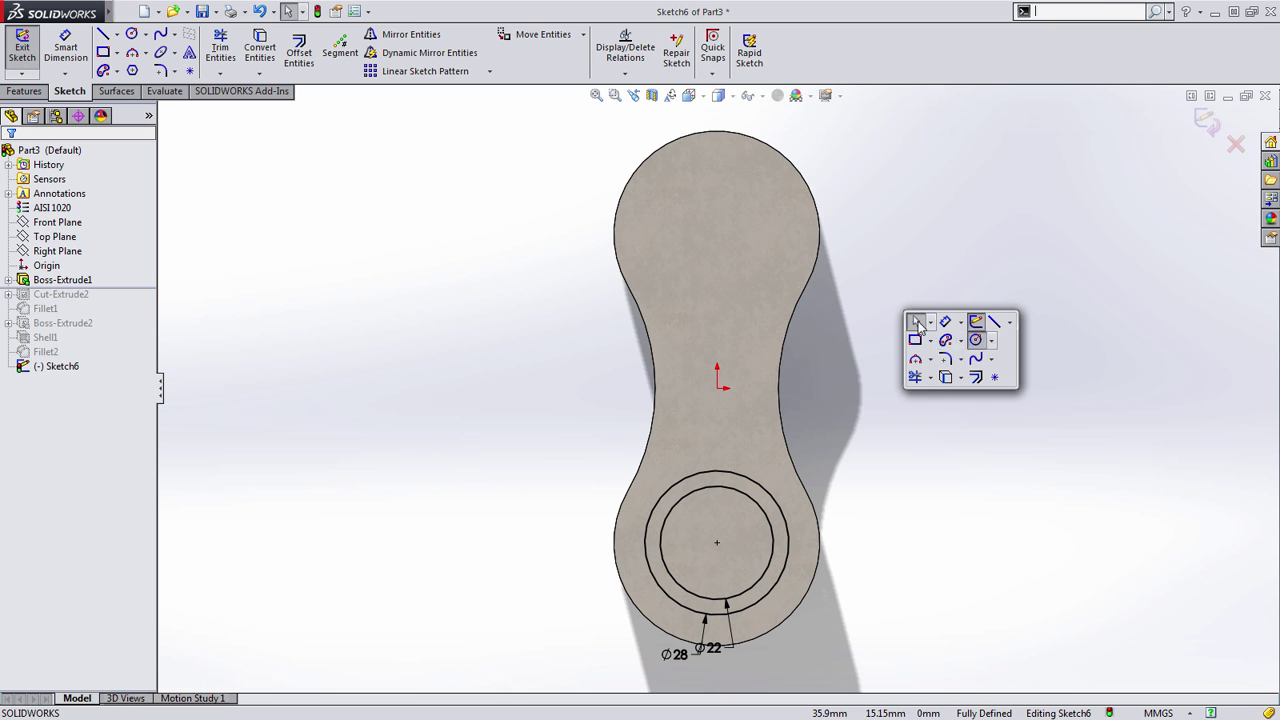
click(975, 341)
click(717, 233)
click(709, 320)
key(Escape)
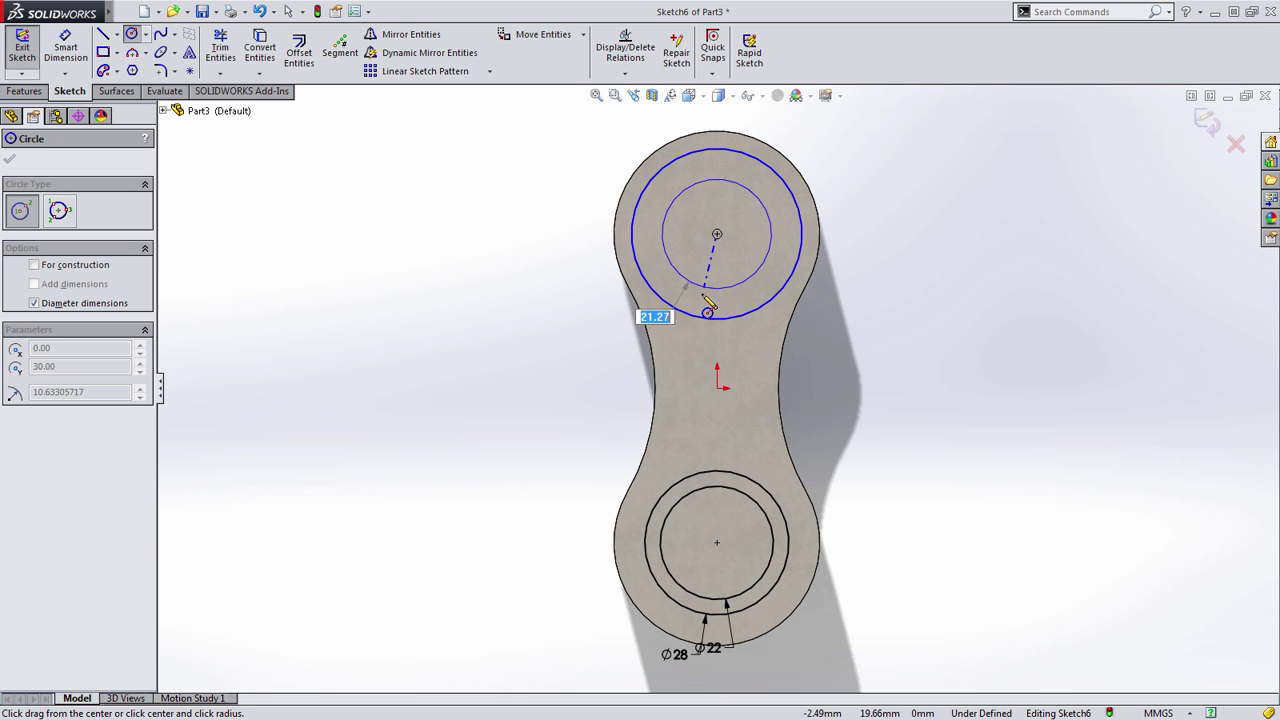
click(723, 295)
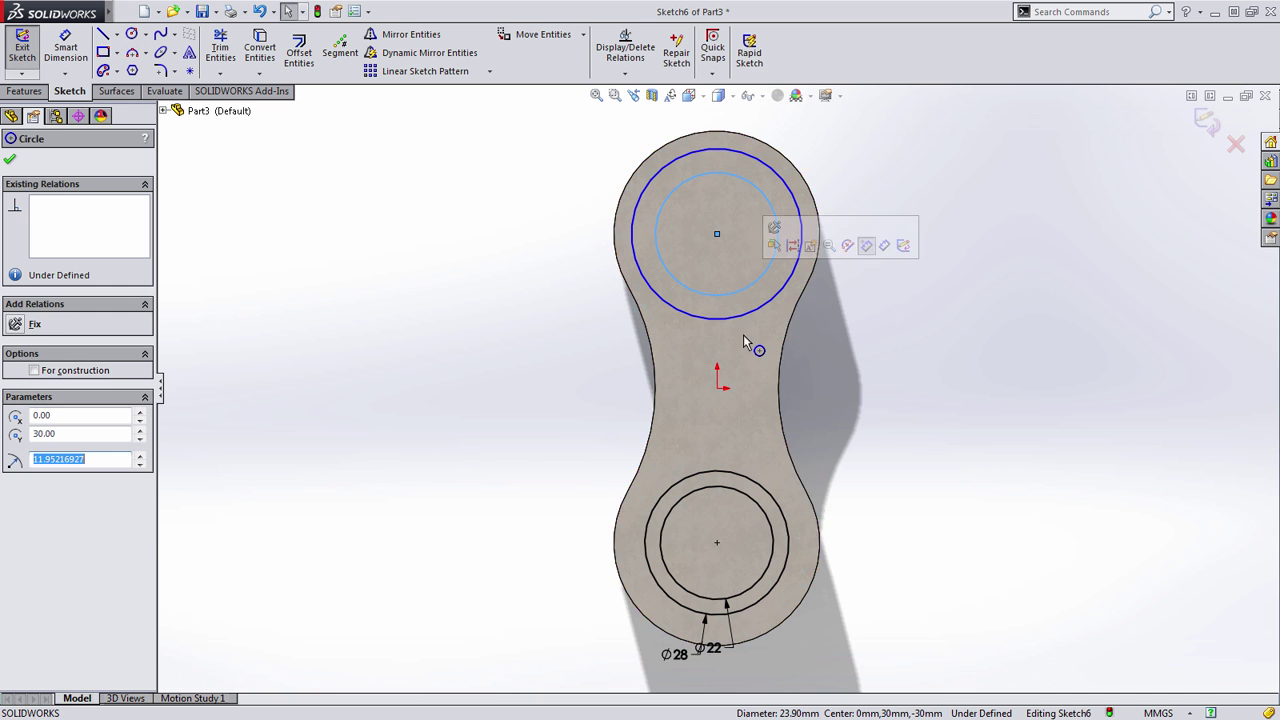
Make the upper lobe's inner and outer circles equal to the matching 22 mm and 28 mm circles
ctrl+click(741, 491)
click(841, 428)
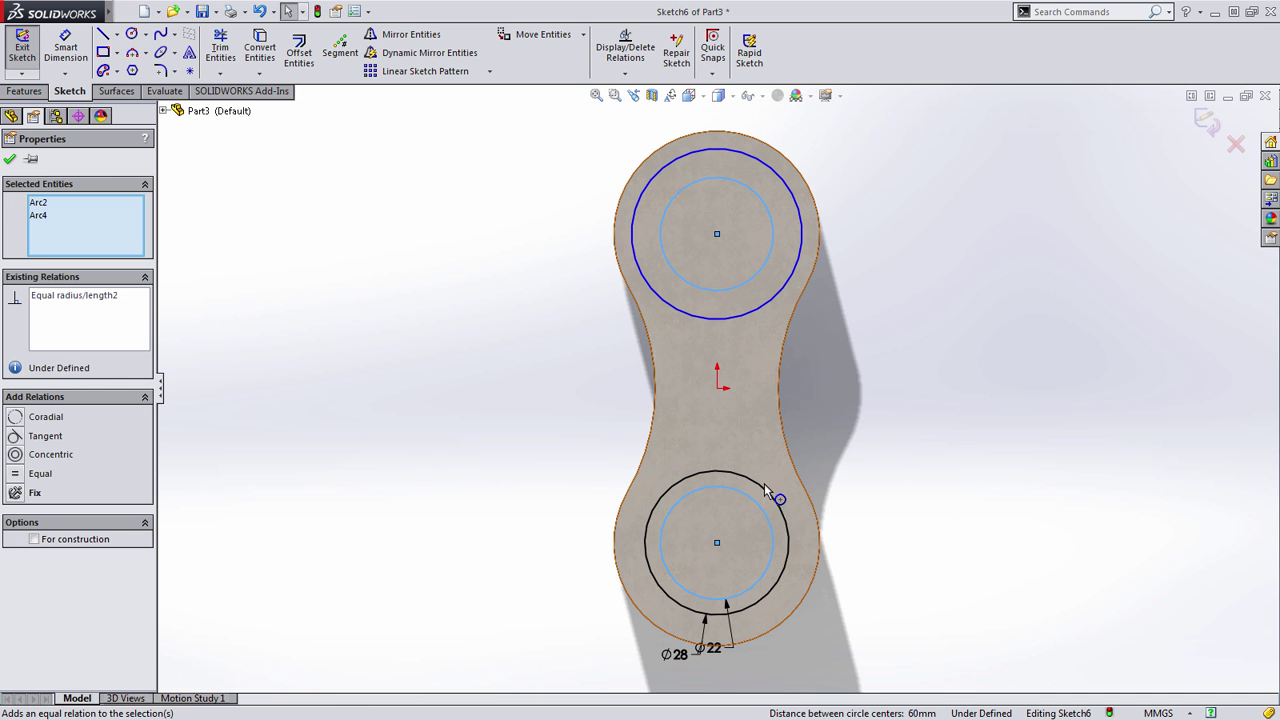
click(757, 485)
ctrl+click(733, 320)
click(832, 252)
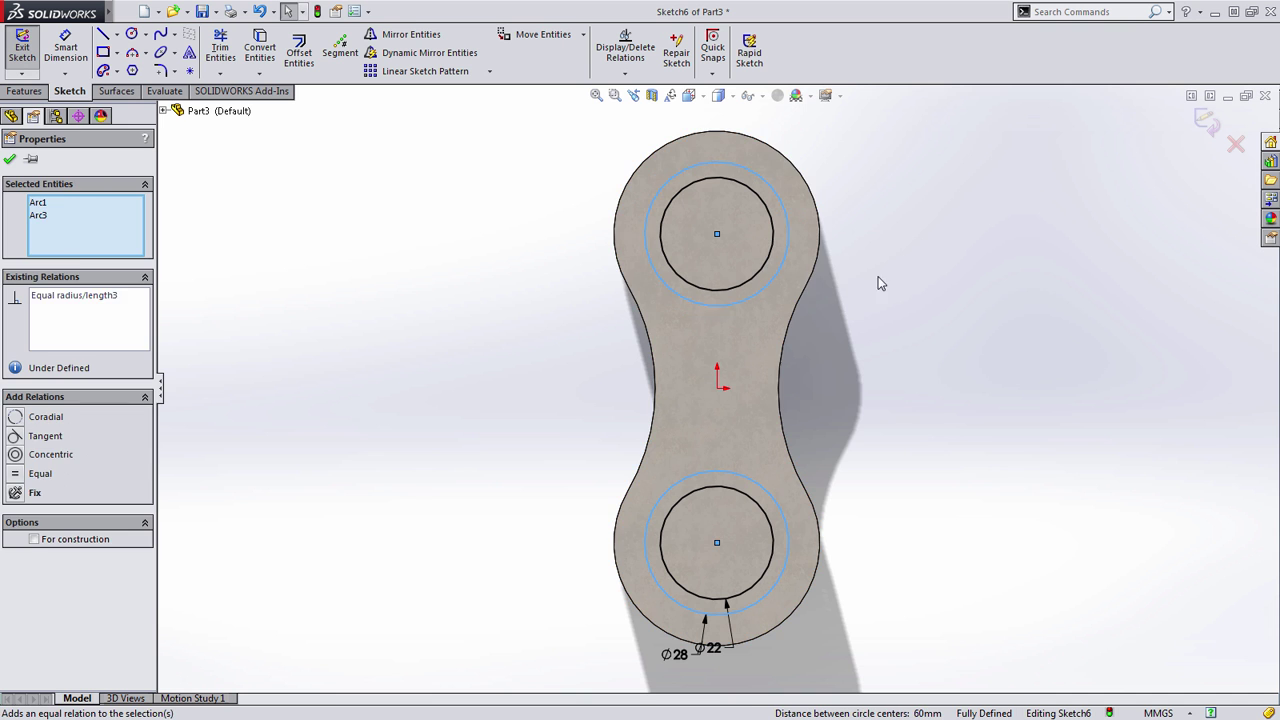
click(878, 276)
mouse_move(894, 404)
middle_down()
mouse_move(757, 371)
mouse_move(788, 353)
middle_up()
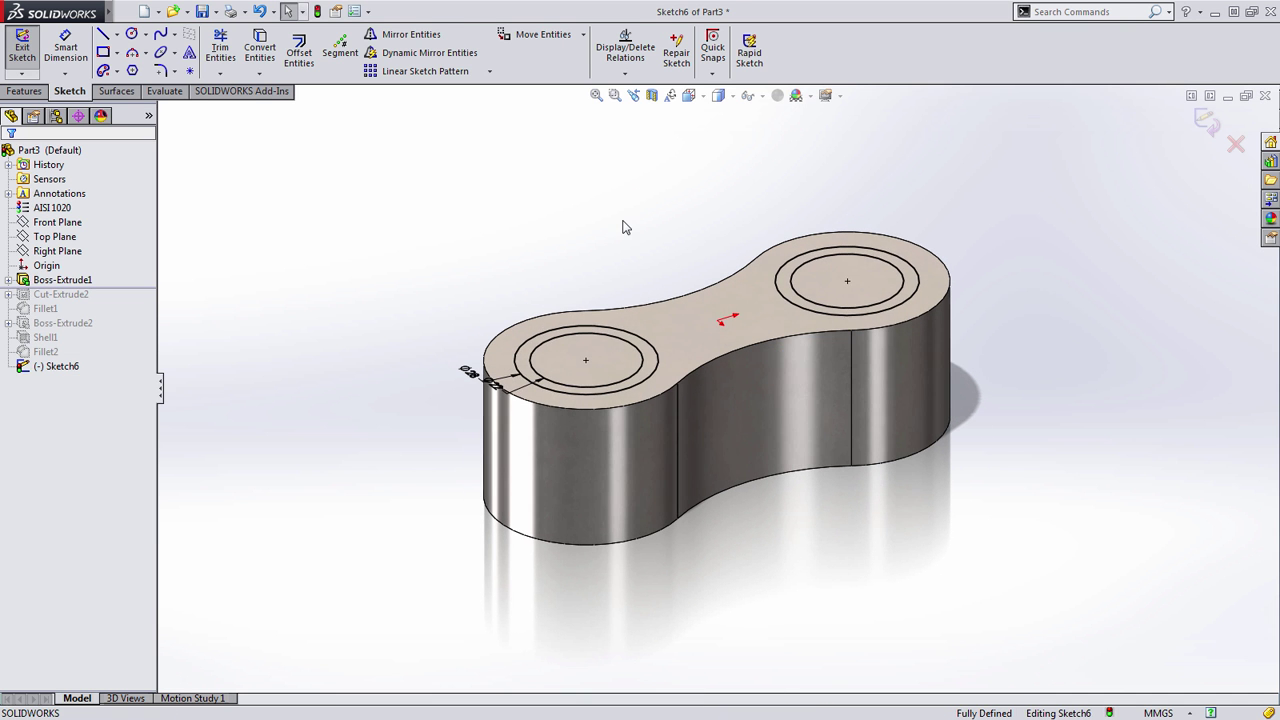
Exit the ring sketch and roll the model forward to just after Shell1
double_click(613, 219)
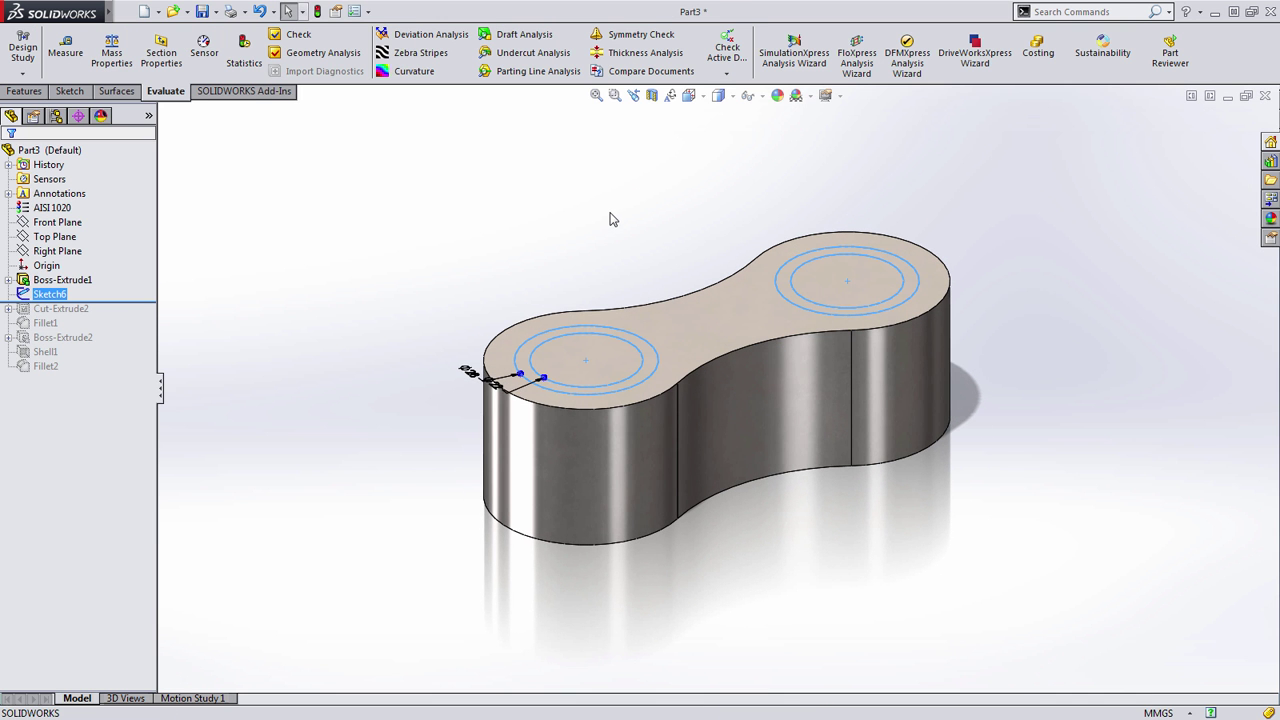
mouse_move(125, 302)
mouse_down()
mouse_move(137, 317)
mouse_move(127, 358)
mouse_up()
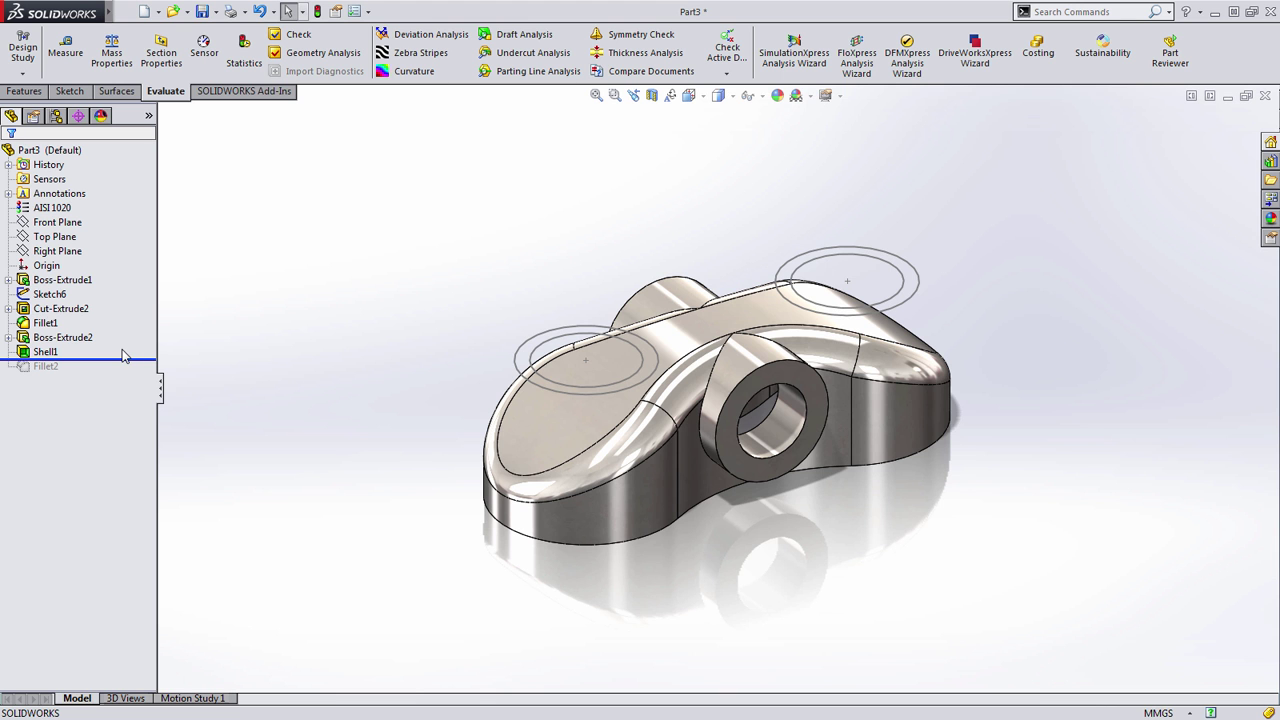
mouse_move(141, 360)
mouse_down()
mouse_move(138, 373)
mouse_move(142, 359)
mouse_up()
Extrude the ring sketch Sketch6 down onto the part with the reversed direction and the Up To Next end condition
click(46, 296)
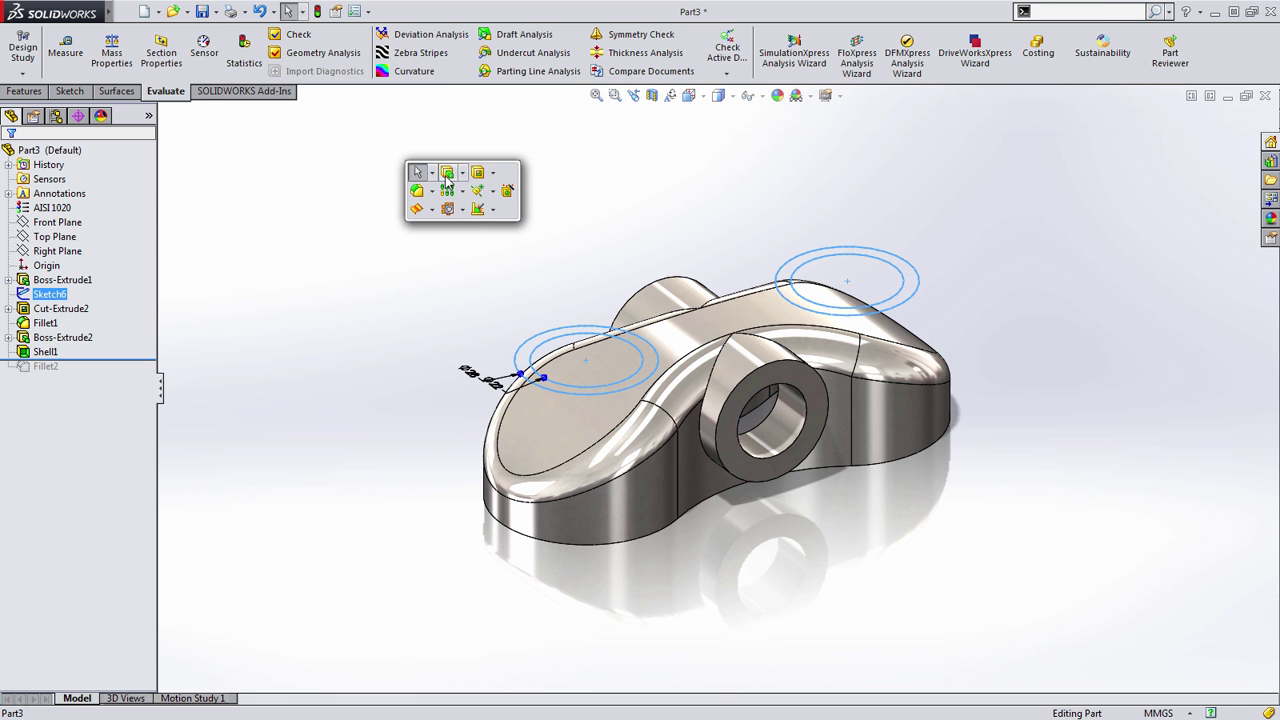
click(447, 182)
click(14, 252)
click(70, 252)
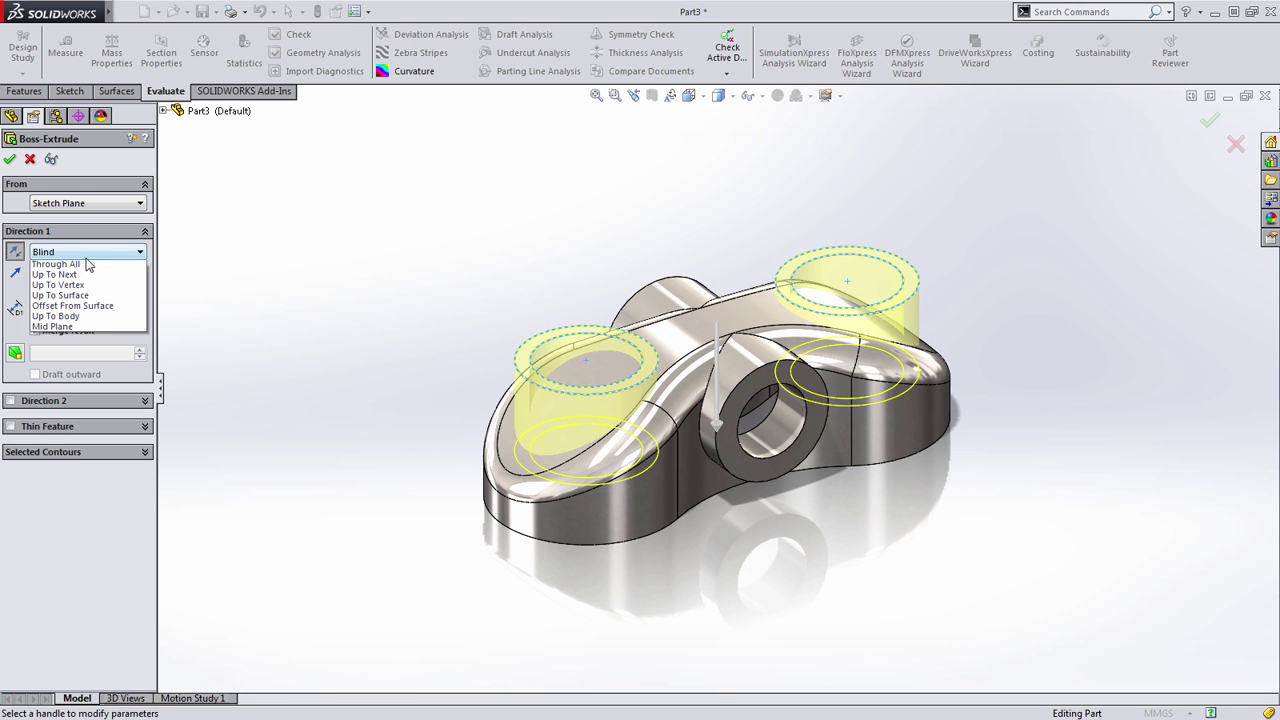
click(116, 290)
right_drag(305, 285, 474, 289)
middle_drag(463, 300, 461, 362)
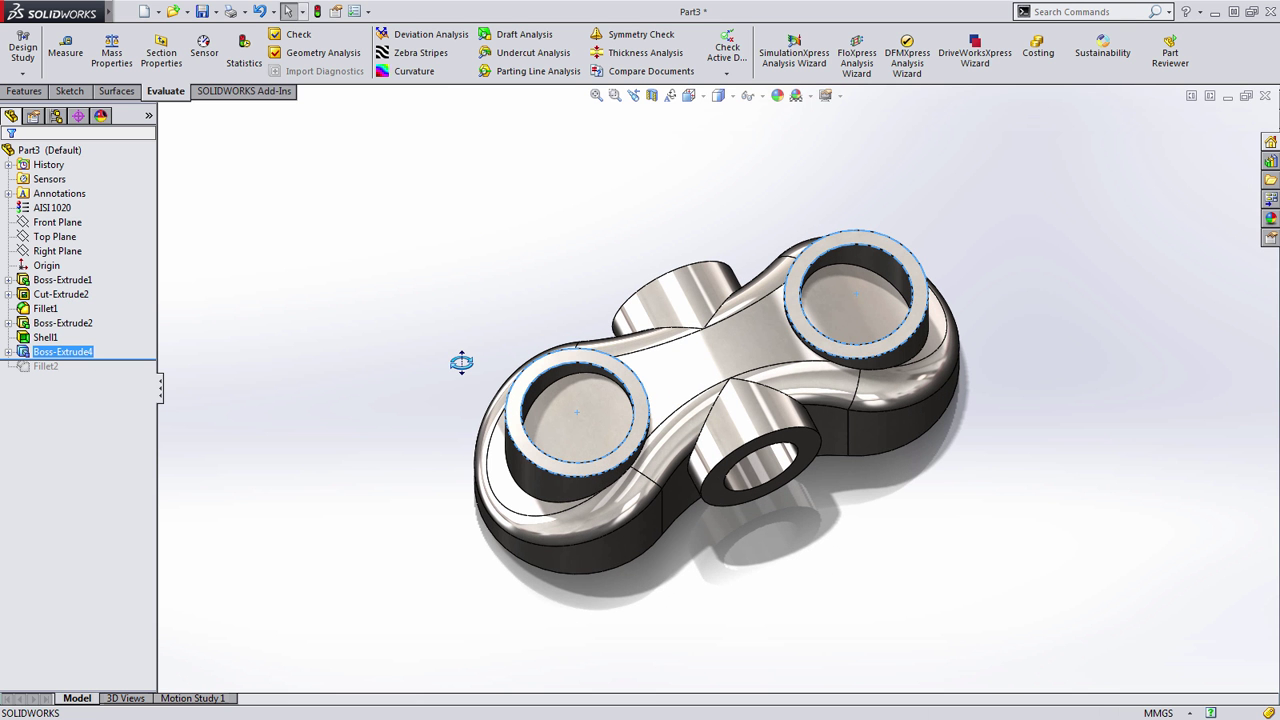
Cut down through the part from both inner circles of the ring sketch Sketch6, using them as the selected contours
click(463, 355)
click(9, 352)
click(64, 366)
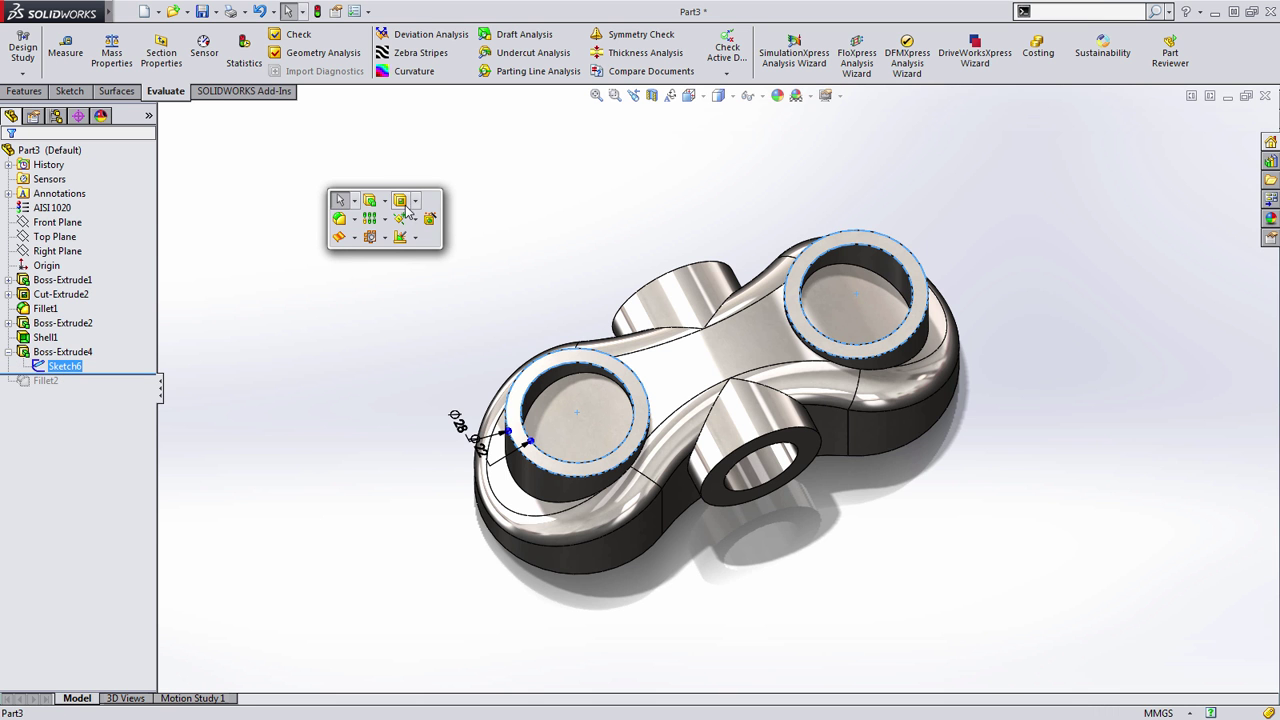
click(404, 205)
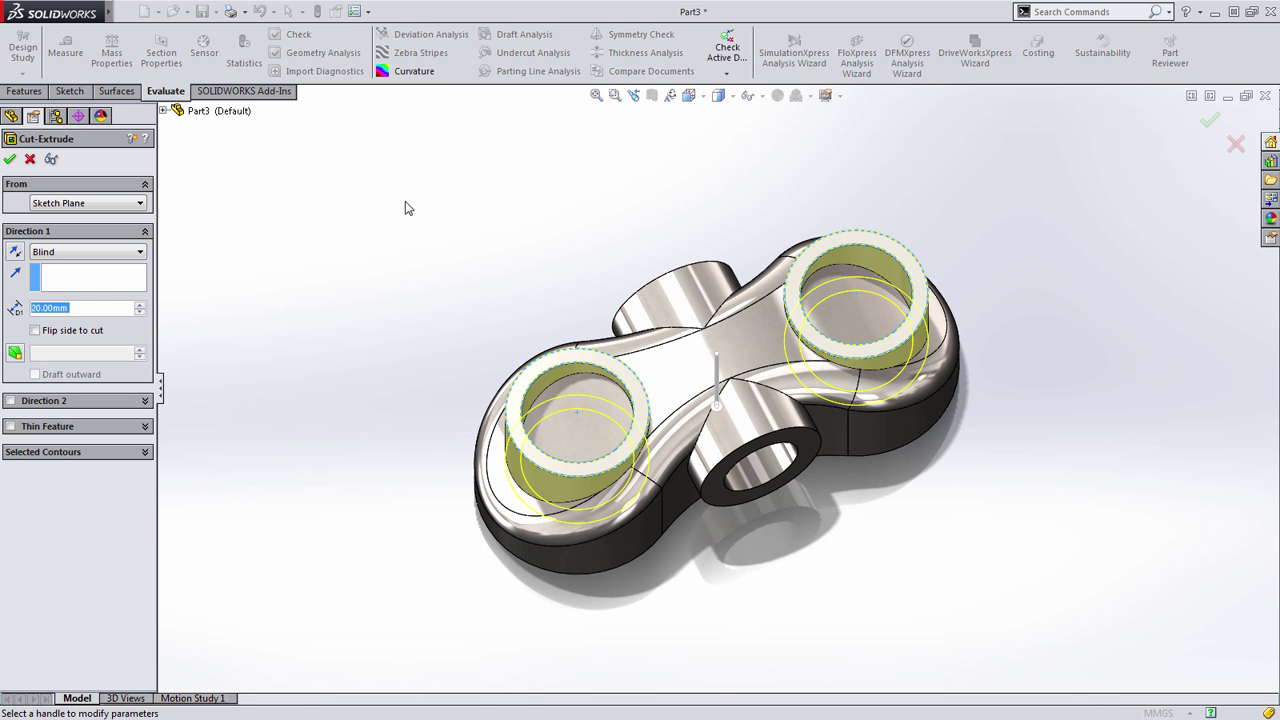
click(93, 452)
click(636, 392)
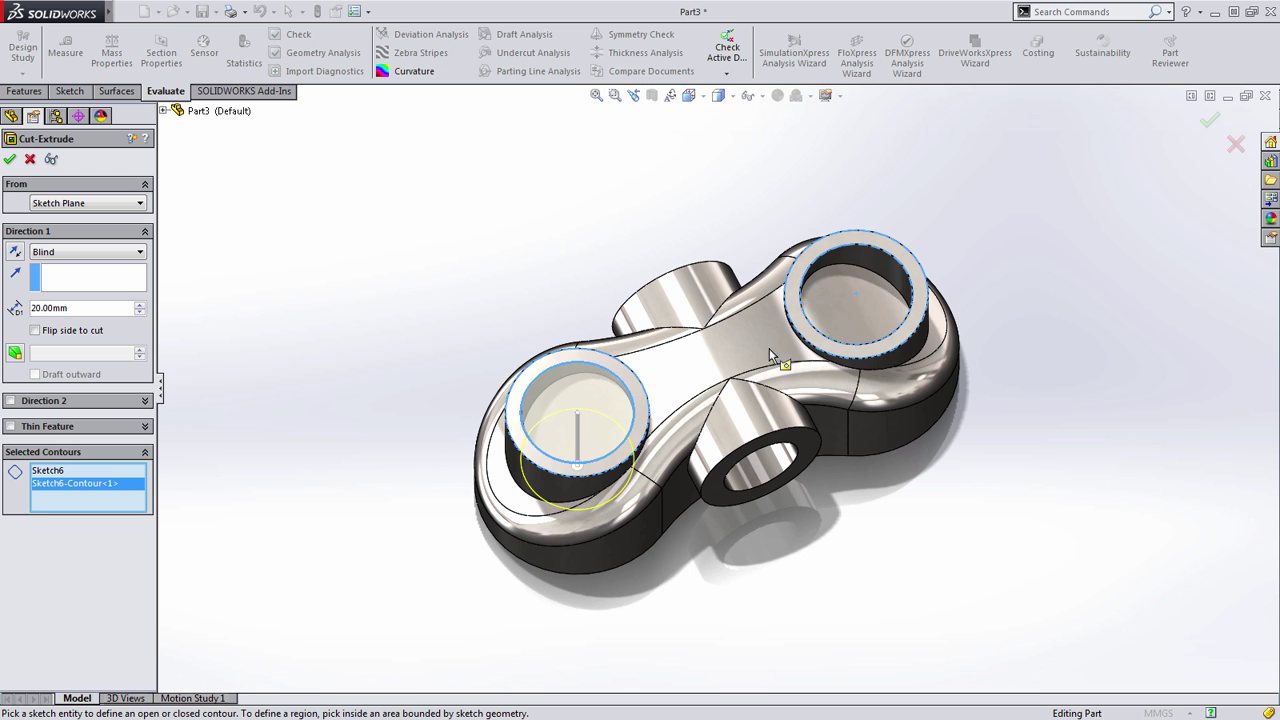
click(838, 256)
middle_drag(843, 251, 645, 430)
click(95, 262)
click(91, 284)
right_click(444, 295)
middle_drag(442, 300, 426, 368)
click(426, 367)
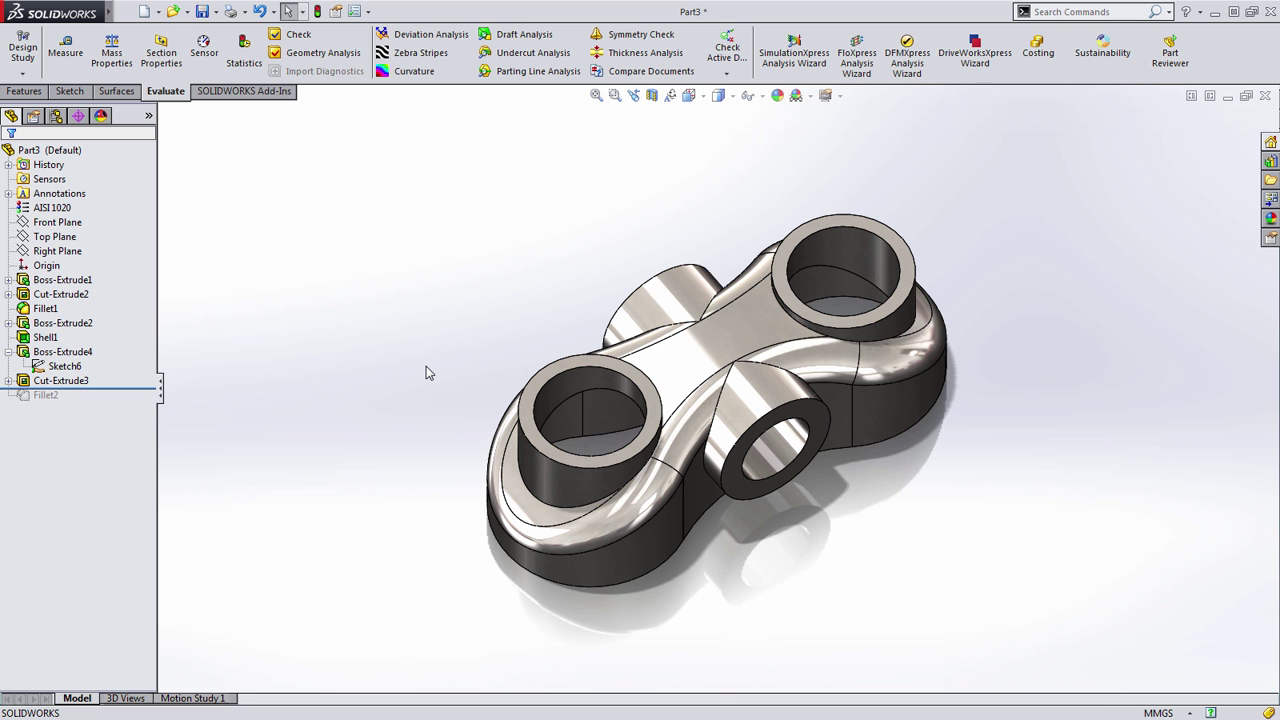
Roll the model forward to after Fillet2
click(24, 355)
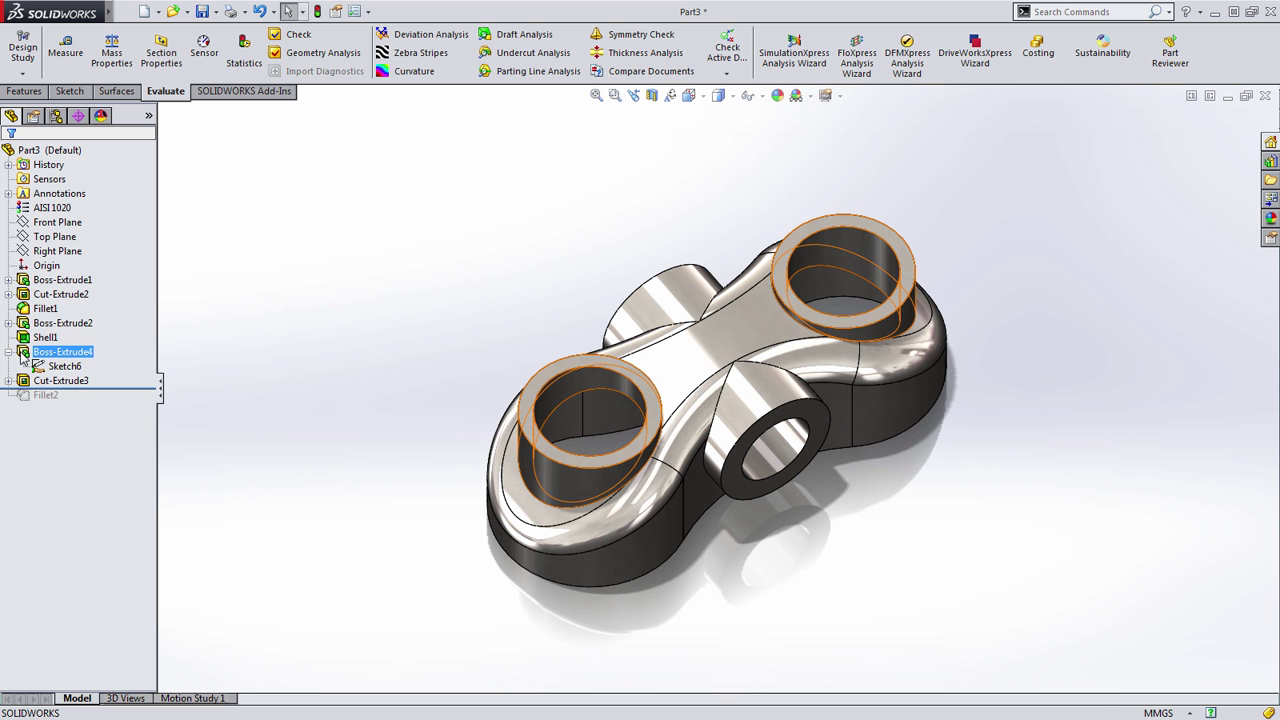
click(225, 333)
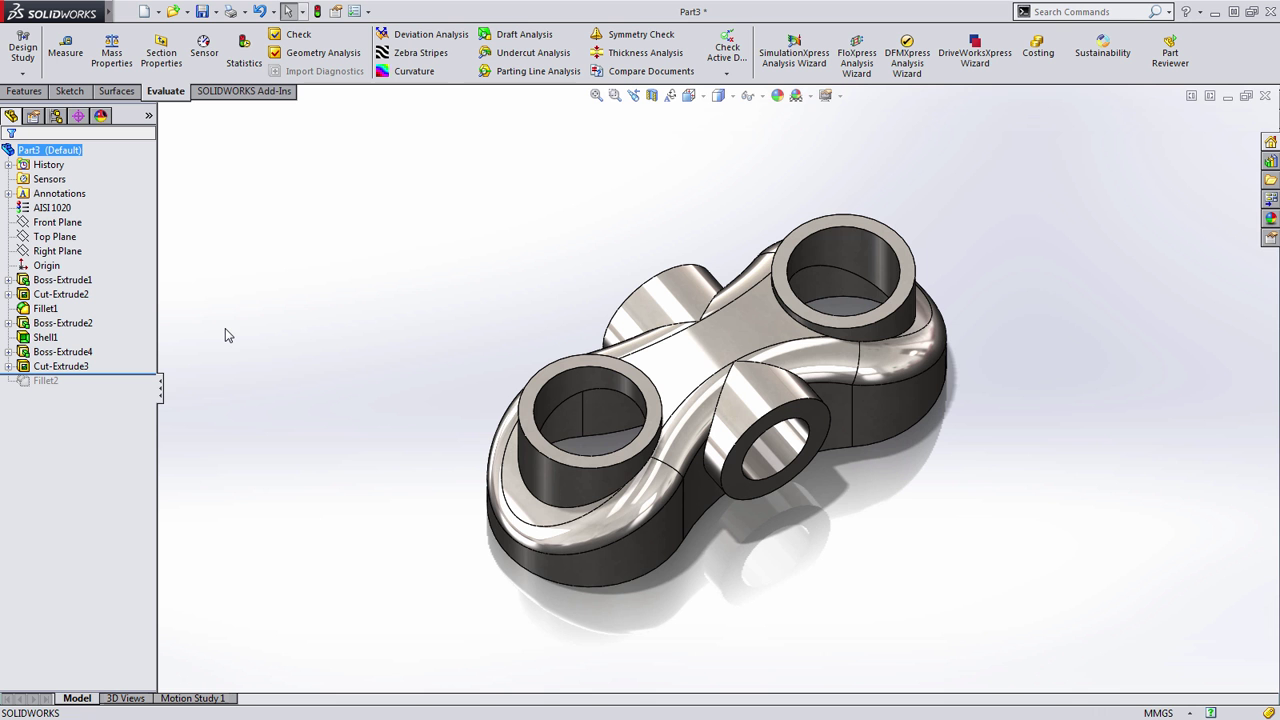
drag(141, 372, 141, 388)
middle_drag(409, 571, 405, 487)
Edit Fillet2 to also round the edges where both raised rings meet the body
click(45, 380)
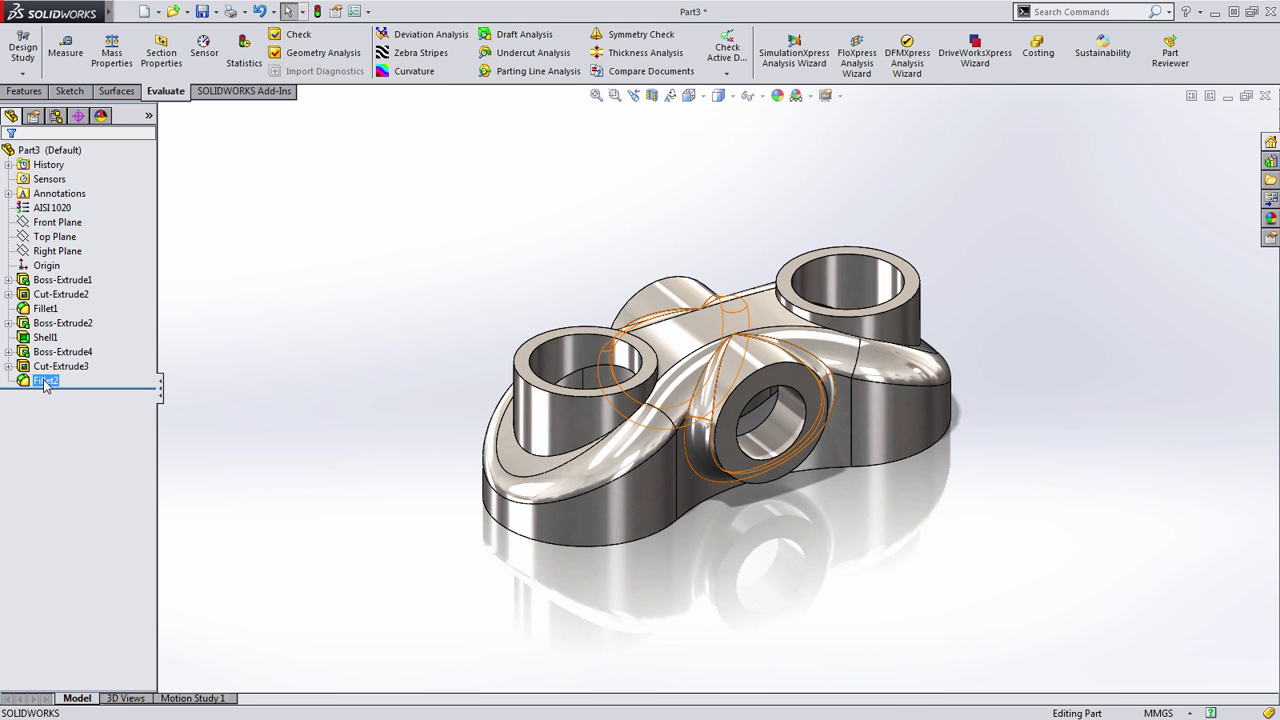
click(50, 343)
click(544, 457)
middle_drag(550, 460, 822, 496)
click(820, 497)
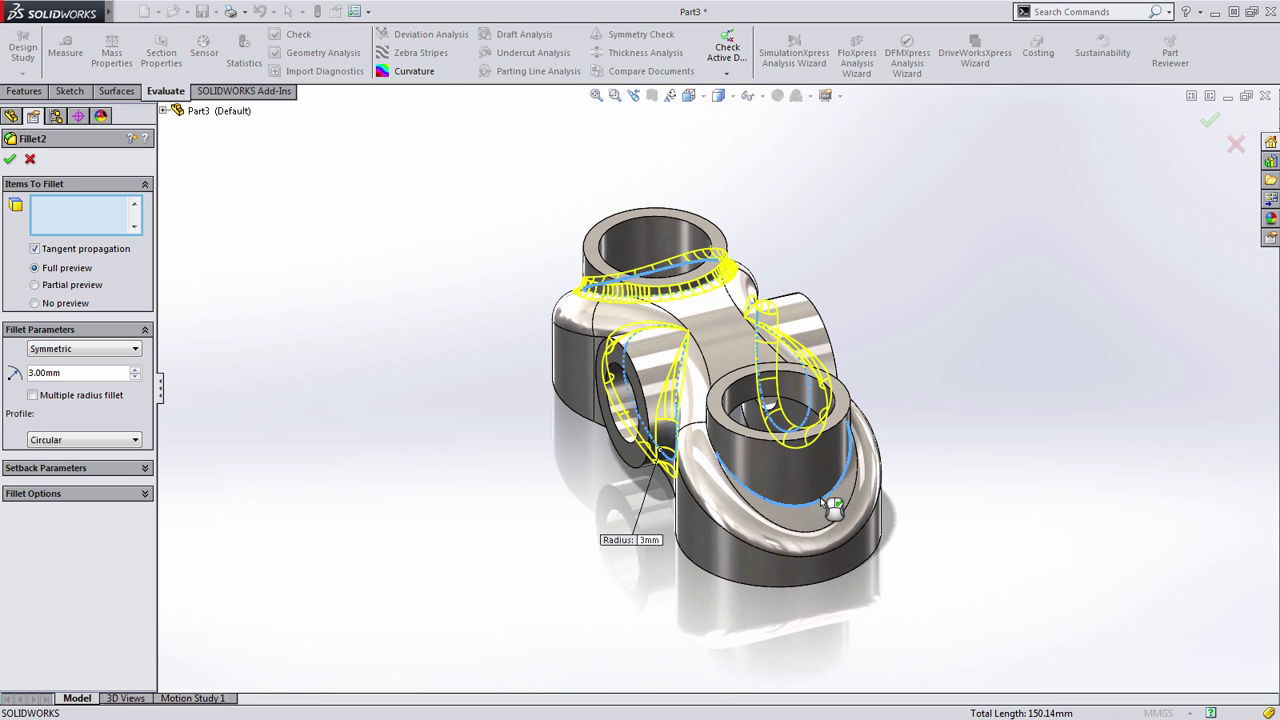
right_click(821, 498)
middle_drag(555, 514, 608, 511)
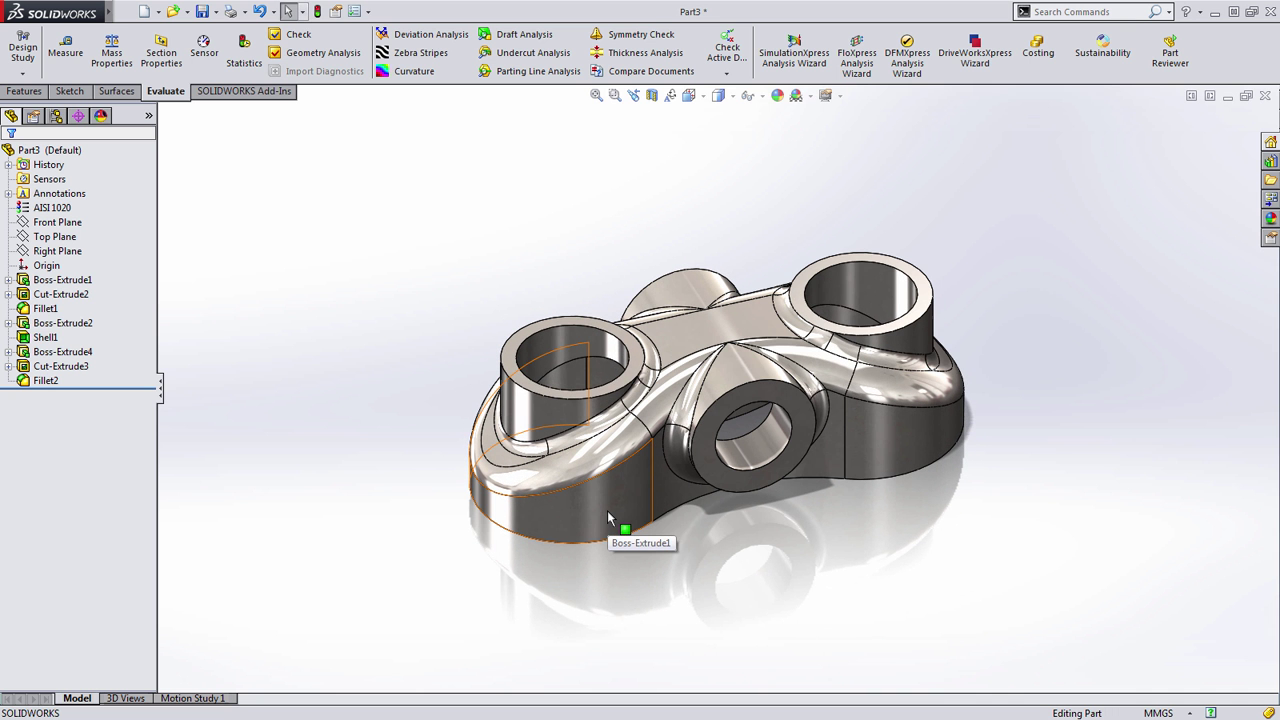
mouse_move(691, 536)
middle_down()
mouse_move(797, 516)
mouse_move(707, 535)
mouse_move(740, 531)
middle_up()
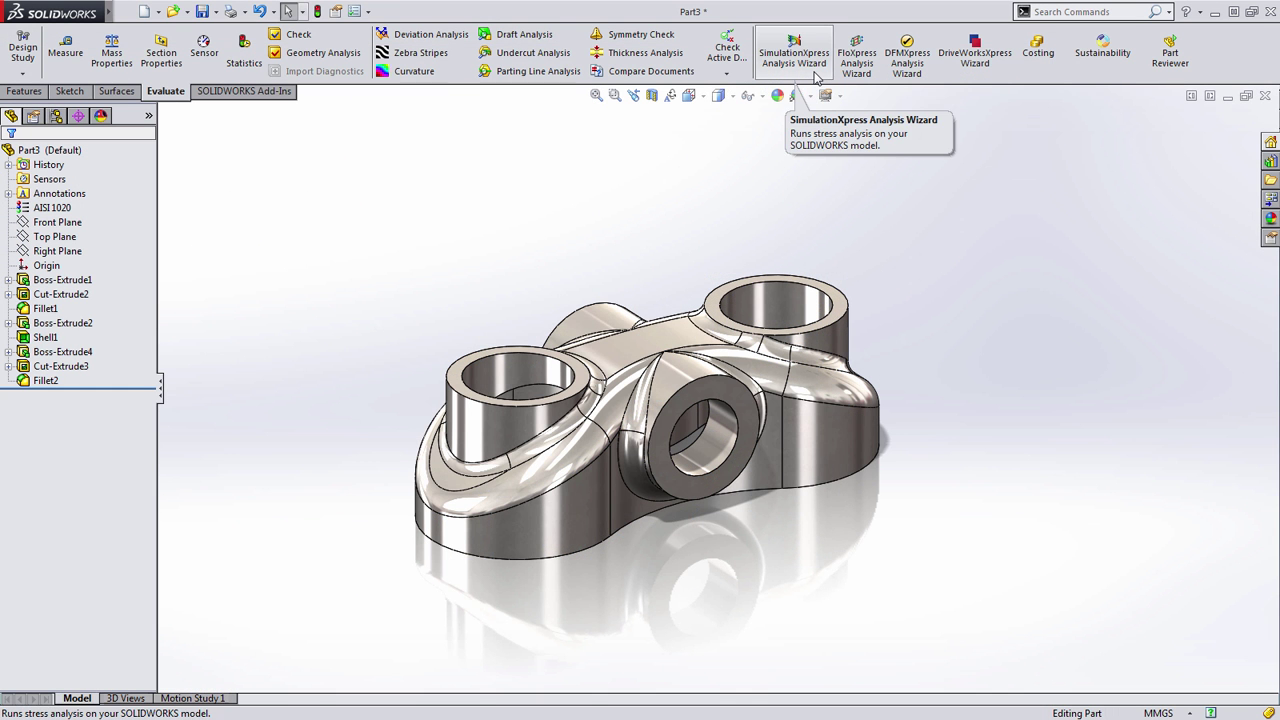
Start a SimulationXpress study and apply a fixed fixture to the inner bore faces at both ends of the cross cylinder
click(814, 74)
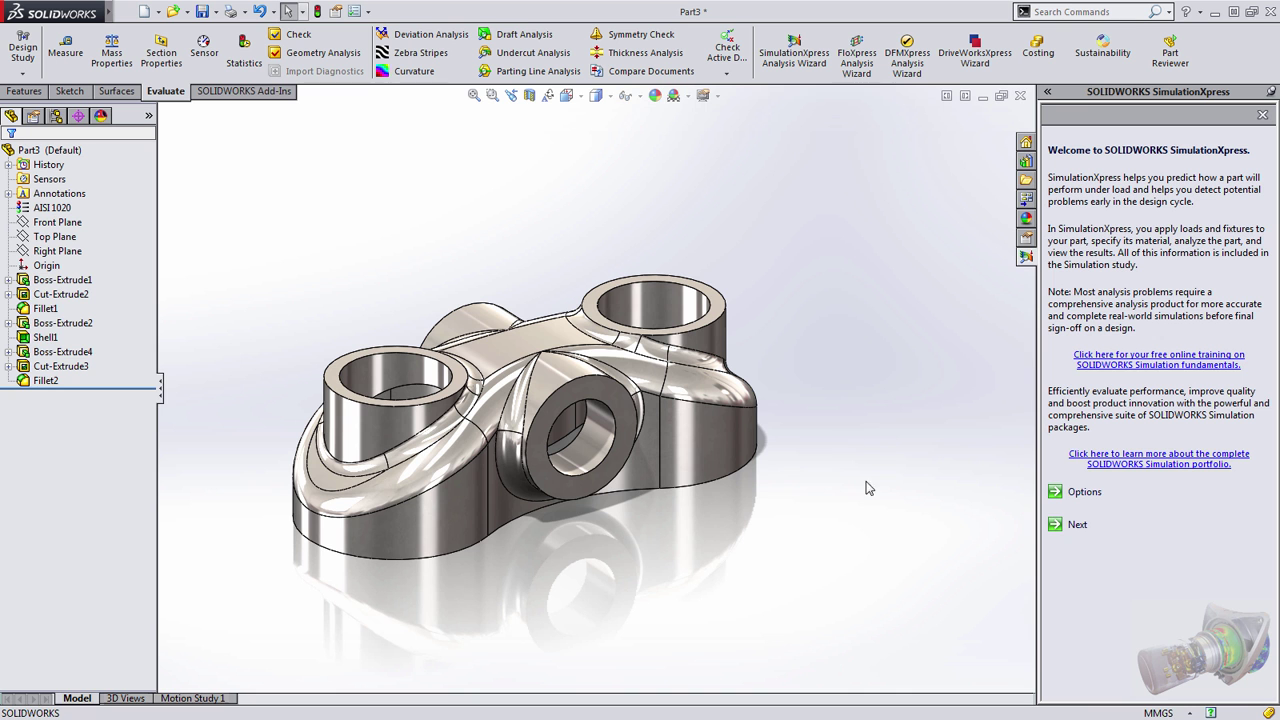
click(1075, 525)
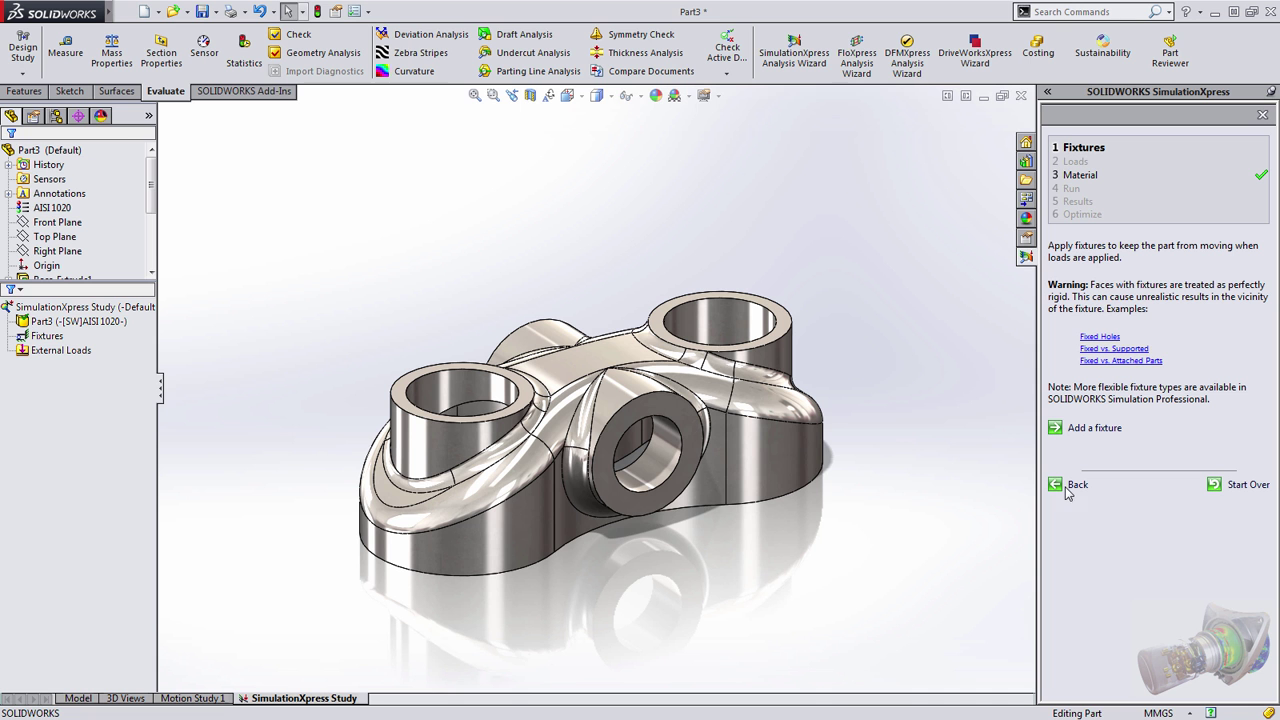
click(1090, 430)
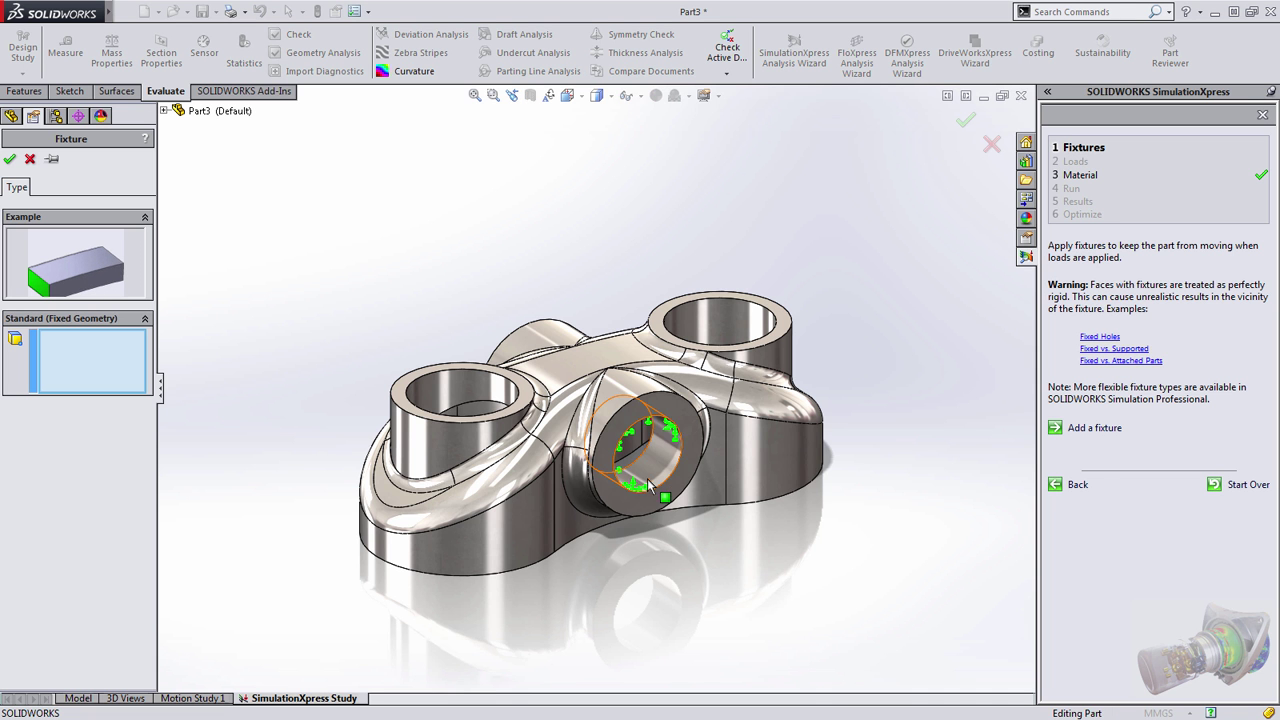
click(640, 450)
middle_drag(640, 450, 770, 340)
click(538, 480)
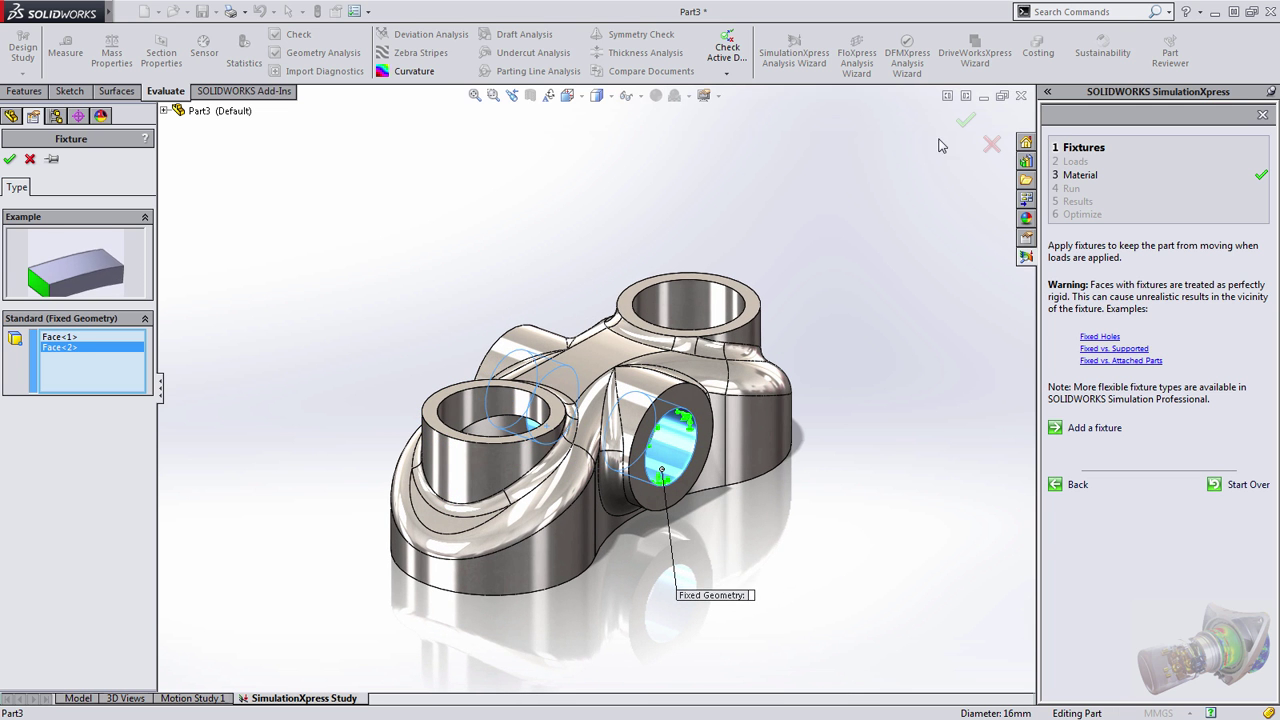
click(965, 120)
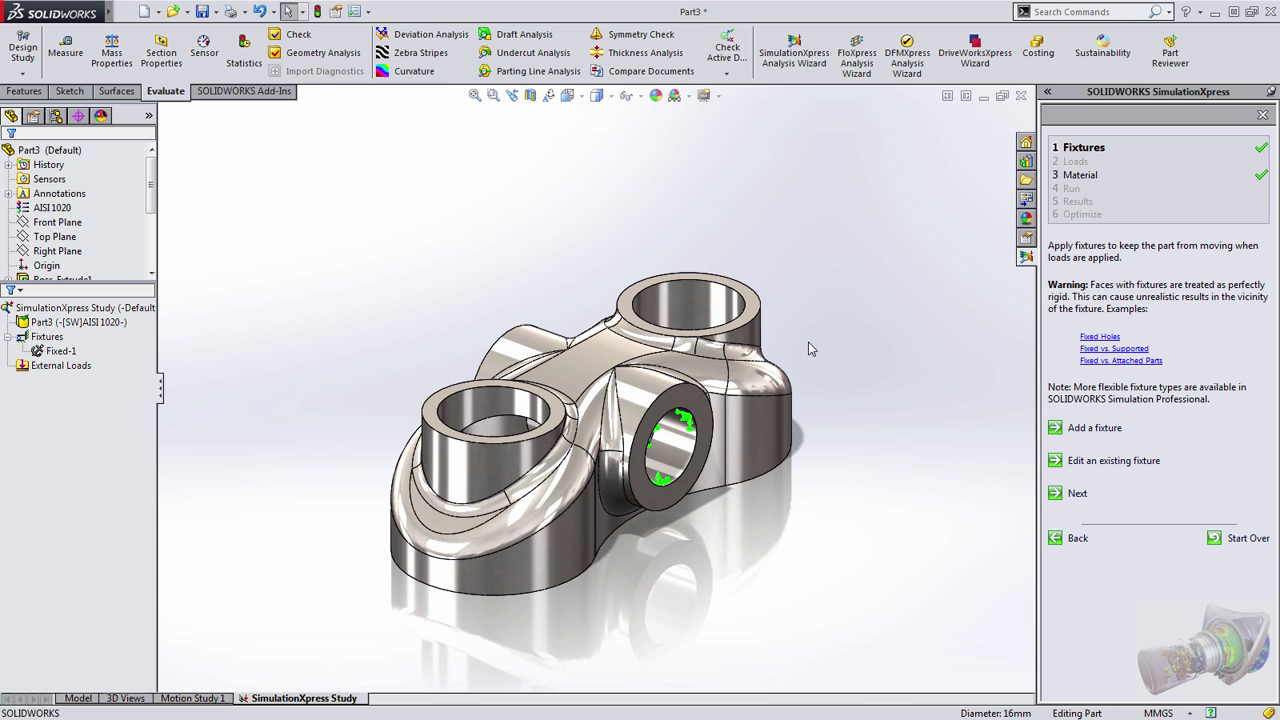
middle_drag(825, 381, 802, 392)
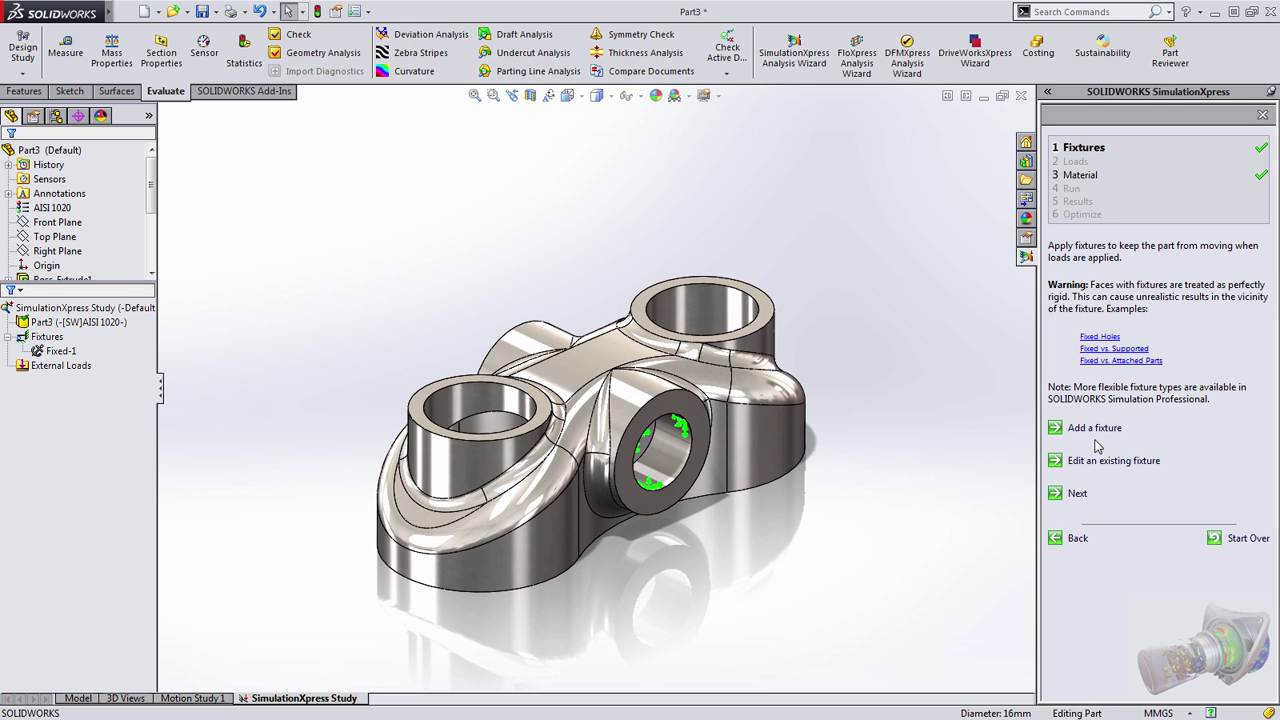
Apply a normal force of 3000 N per item to the top faces of both raised rings
click(1077, 493)
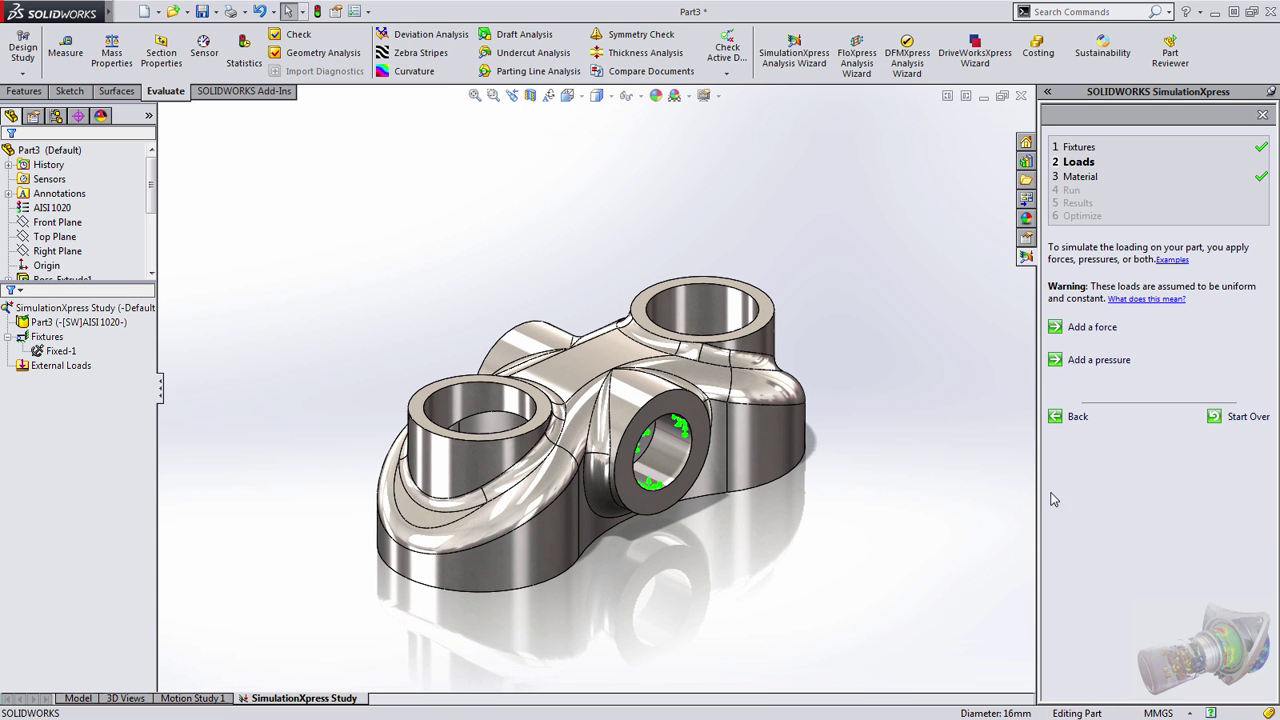
click(1092, 330)
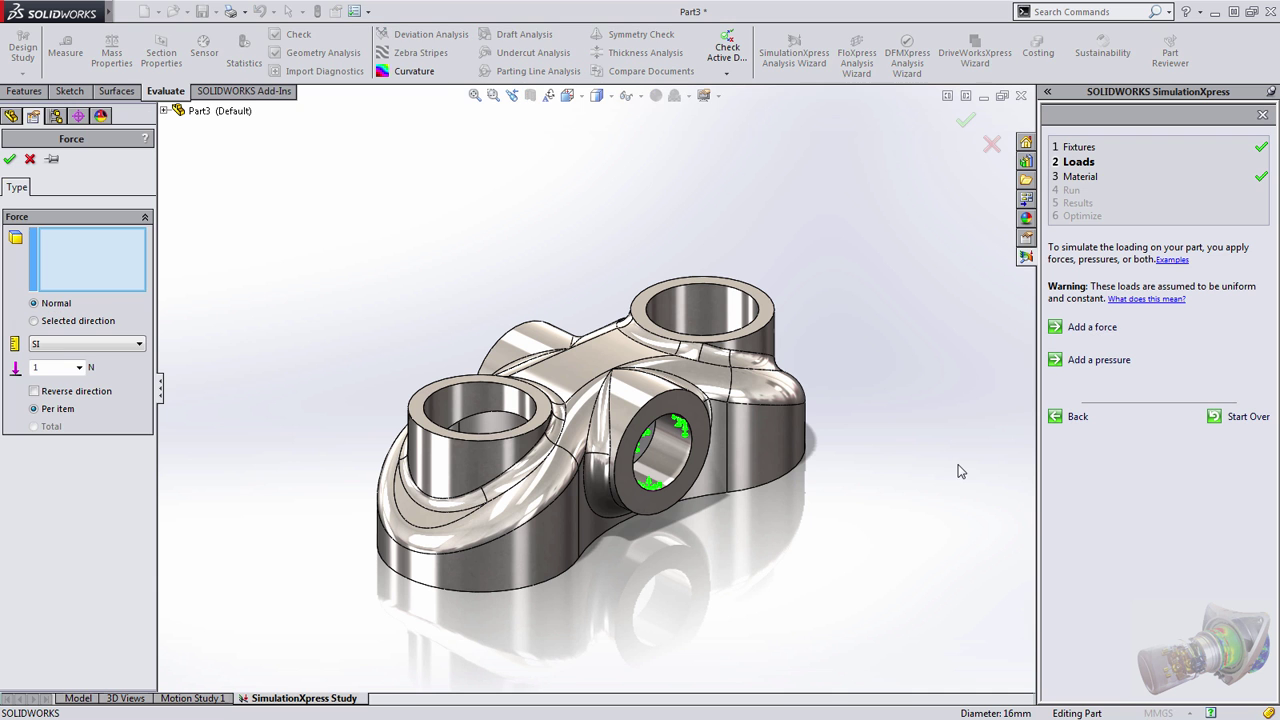
click(548, 416)
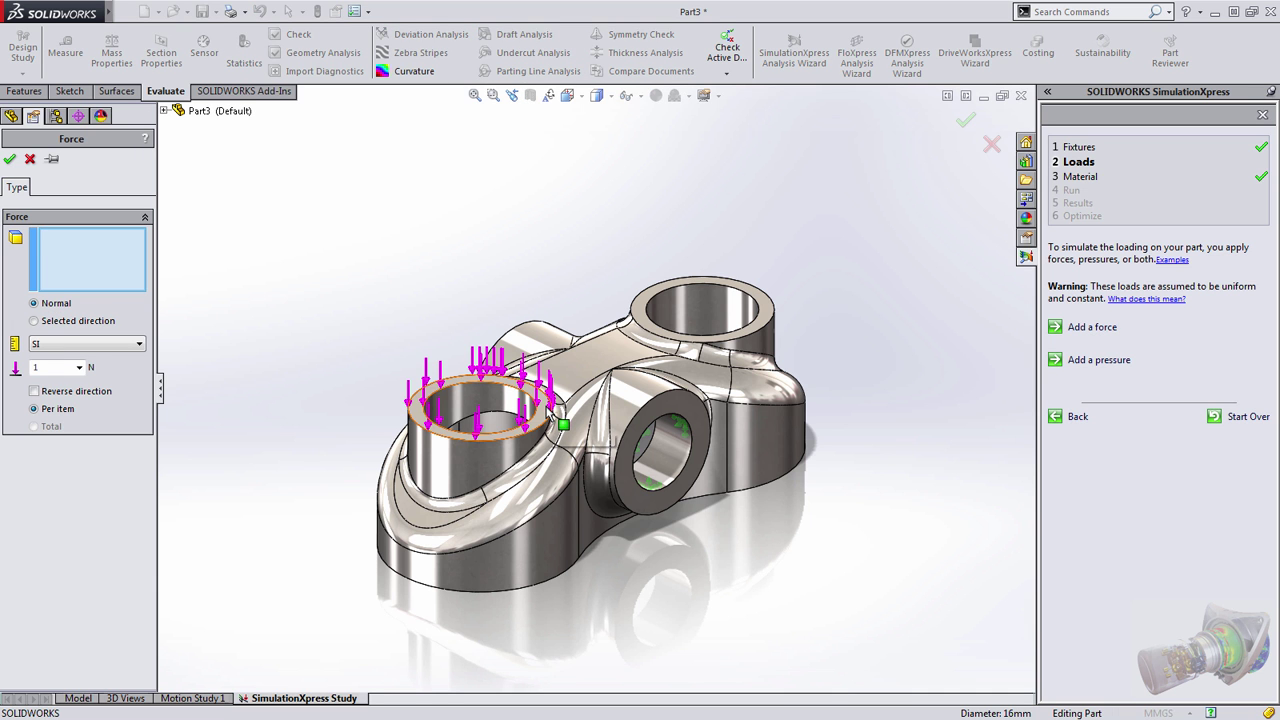
click(638, 310)
click(552, 459)
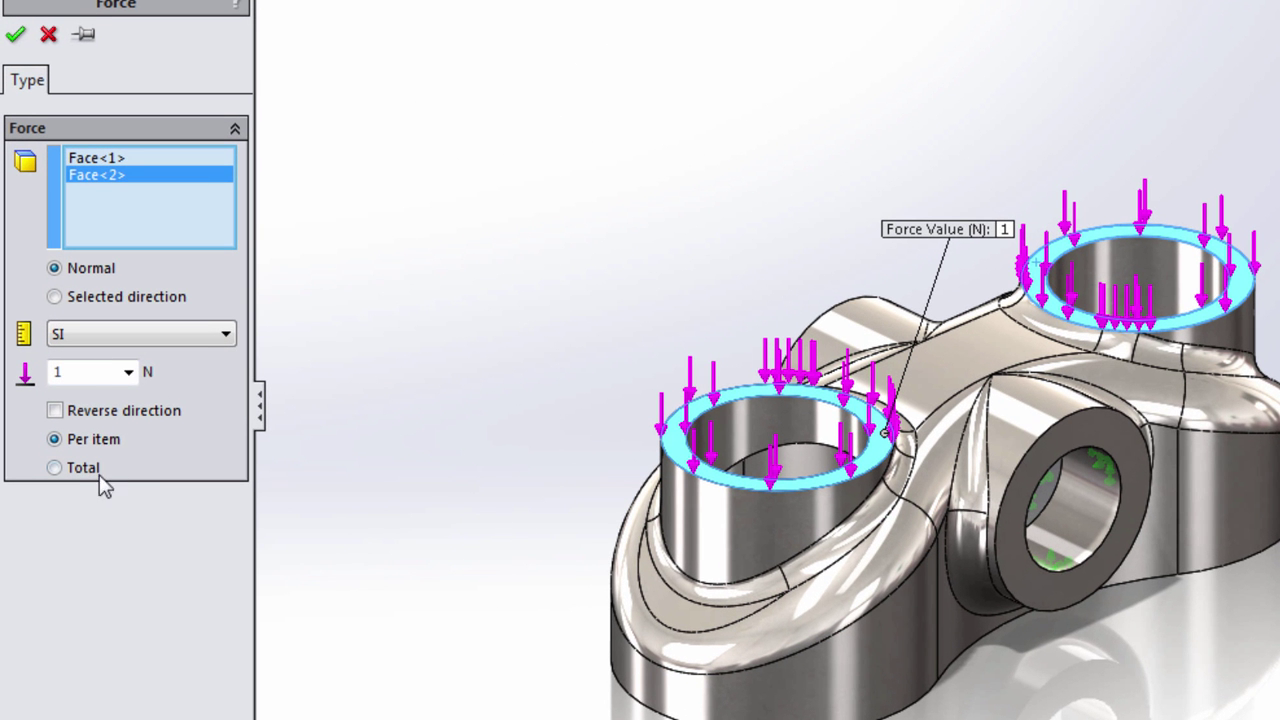
double_click(57, 372)
text(300)
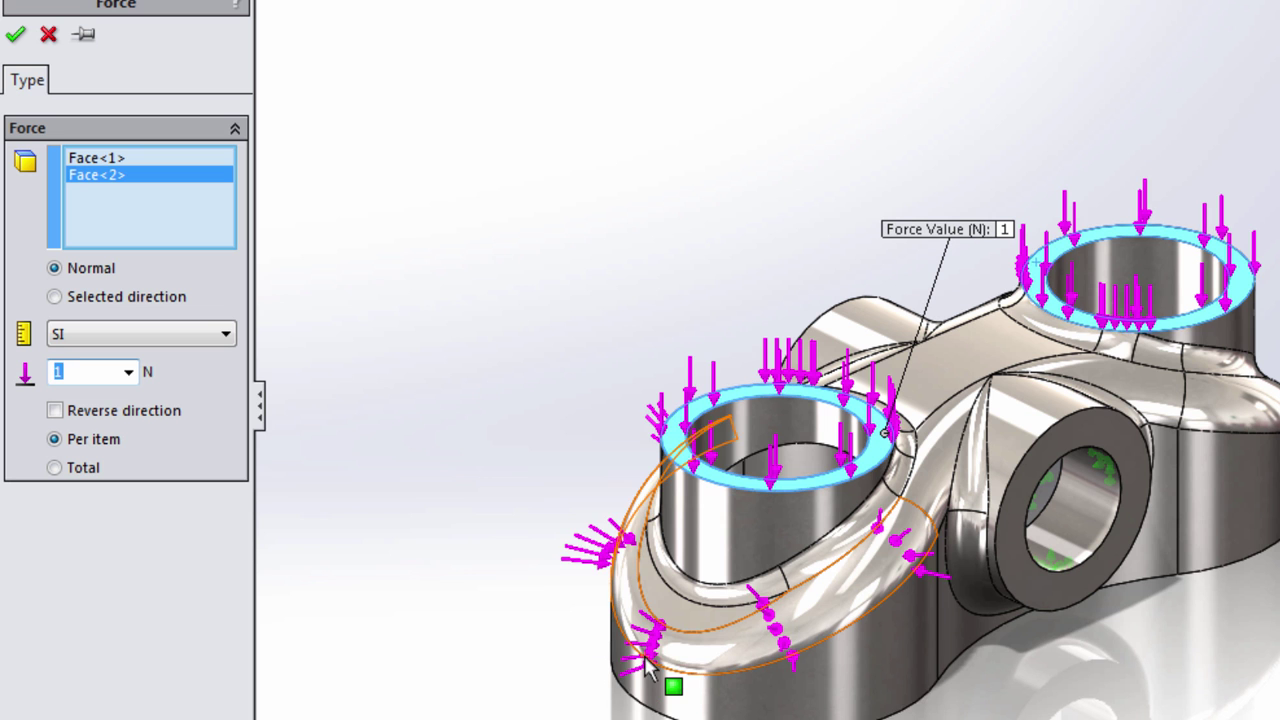
text(0)
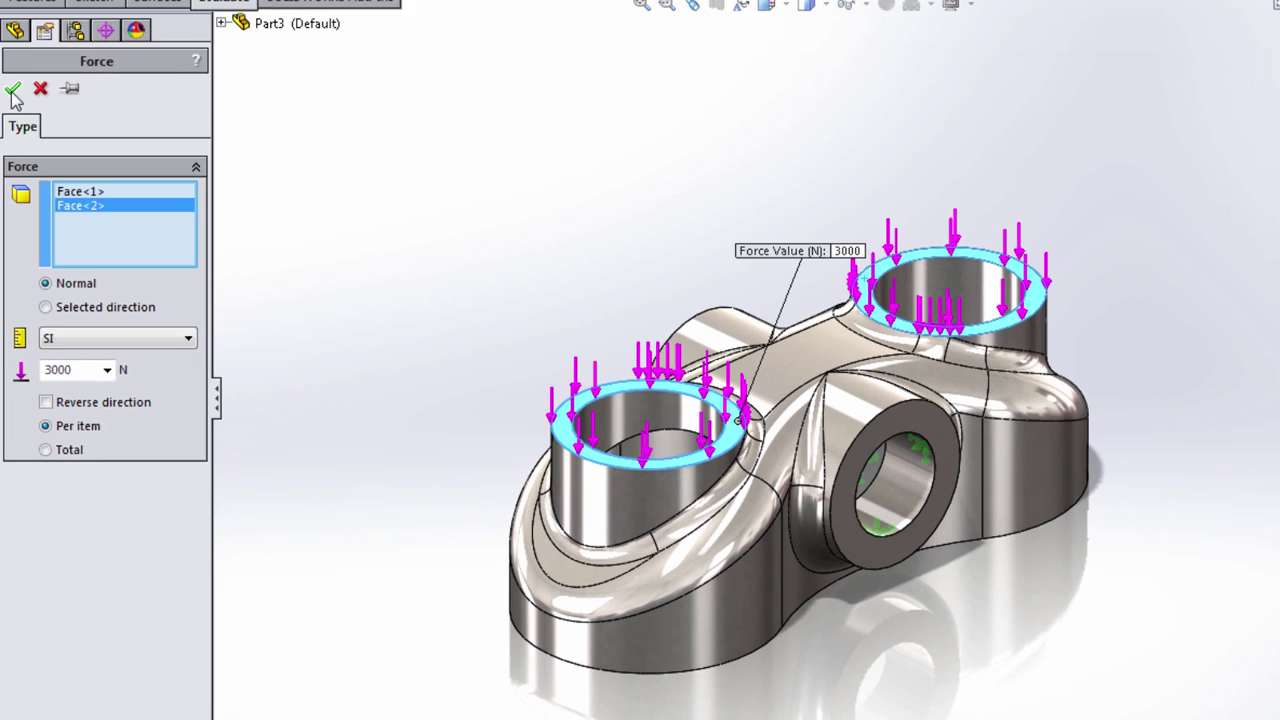
click(15, 34)
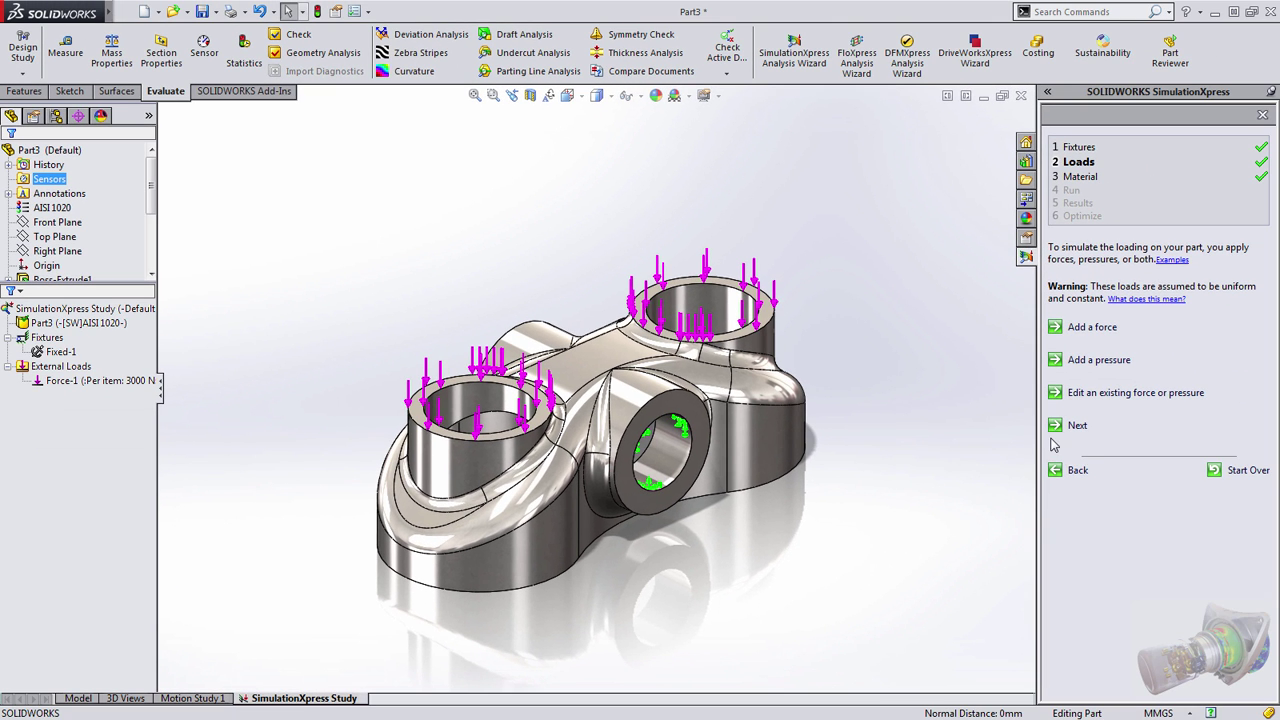
Keep AISI 1020 as the study material and run the simulation with the default settings
click(1097, 426)
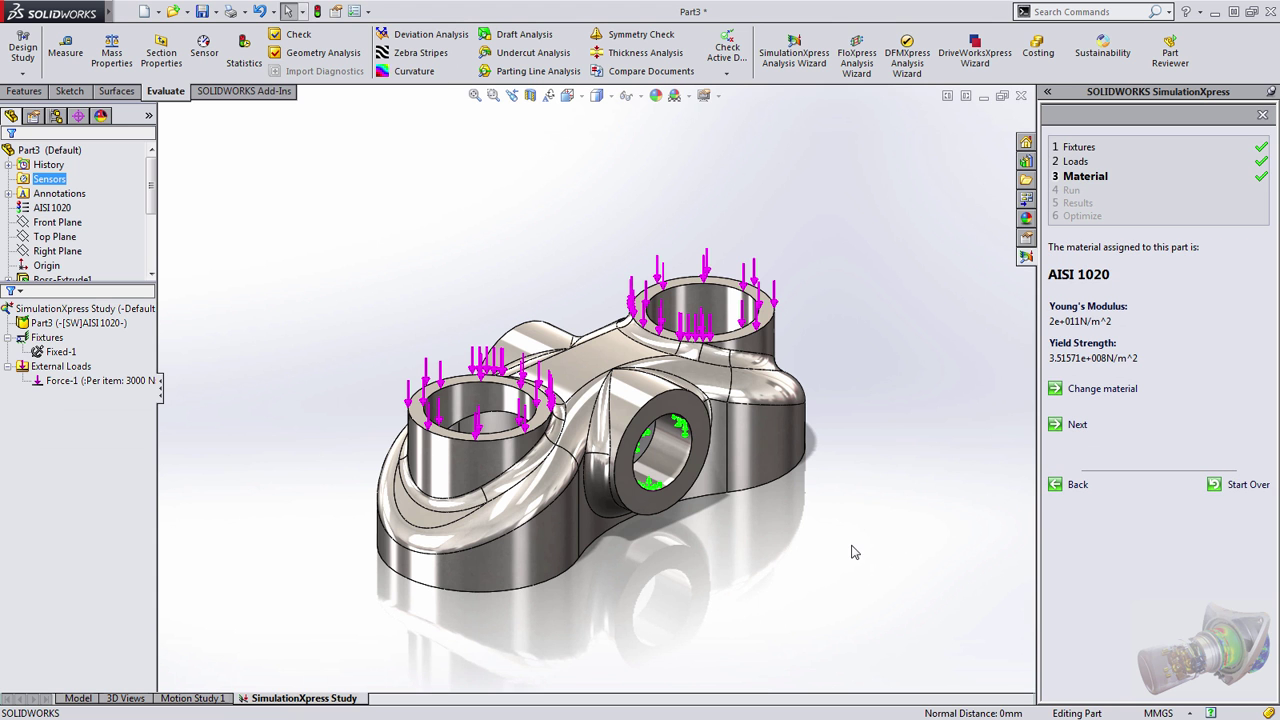
ctrl+middle_drag(856, 550, 848, 524)
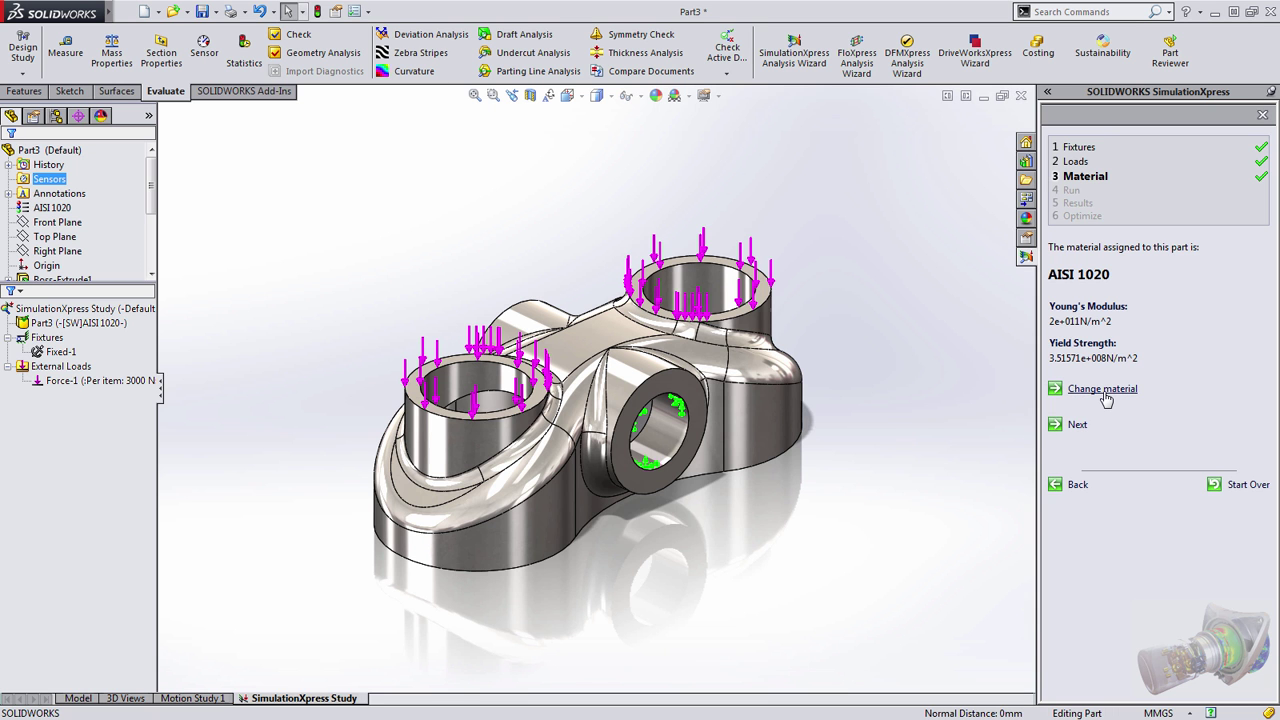
click(1079, 425)
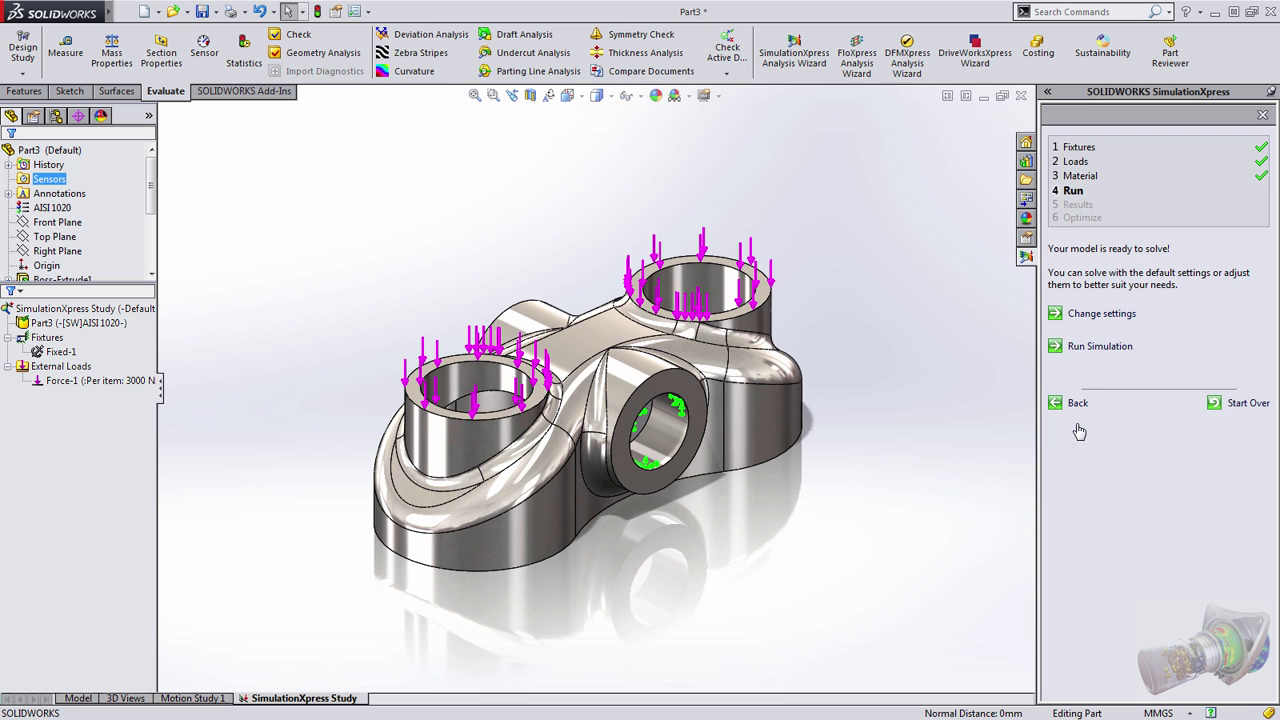
click(1100, 347)
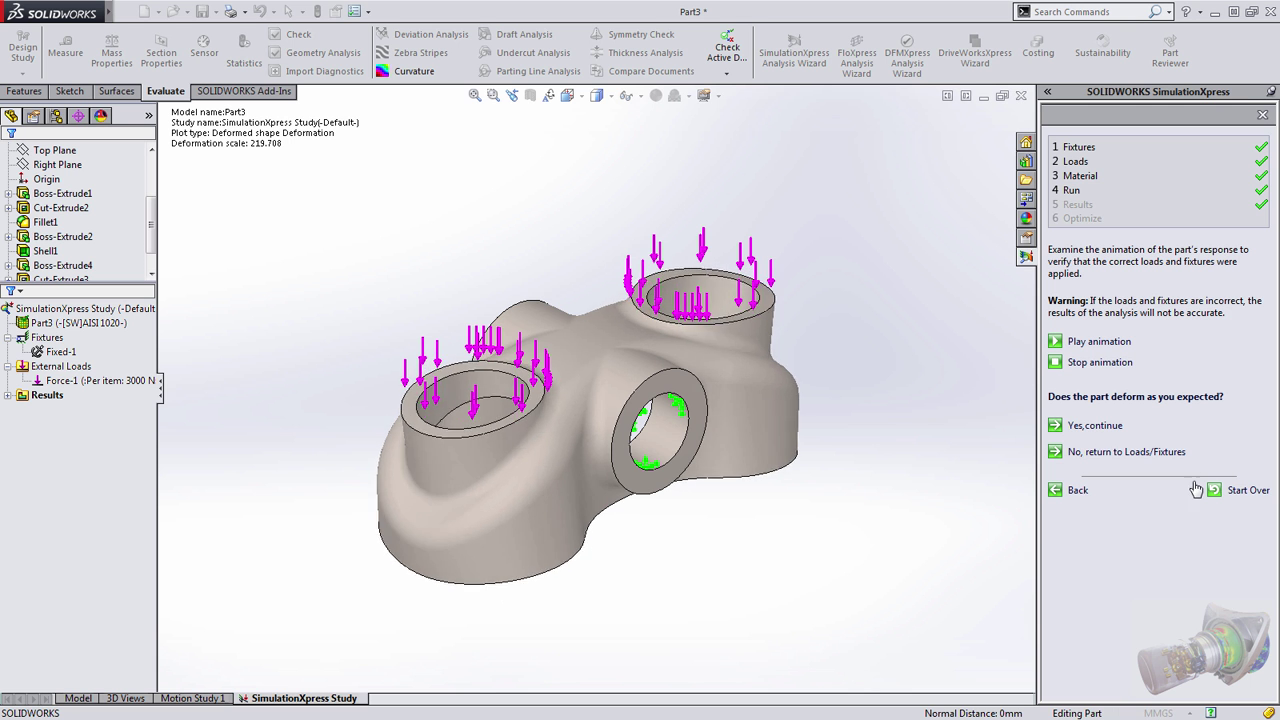
Accept the deformation as expected and plot where the factor of safety is below 4
click(1070, 428)
middle_drag(790, 565, 761, 575)
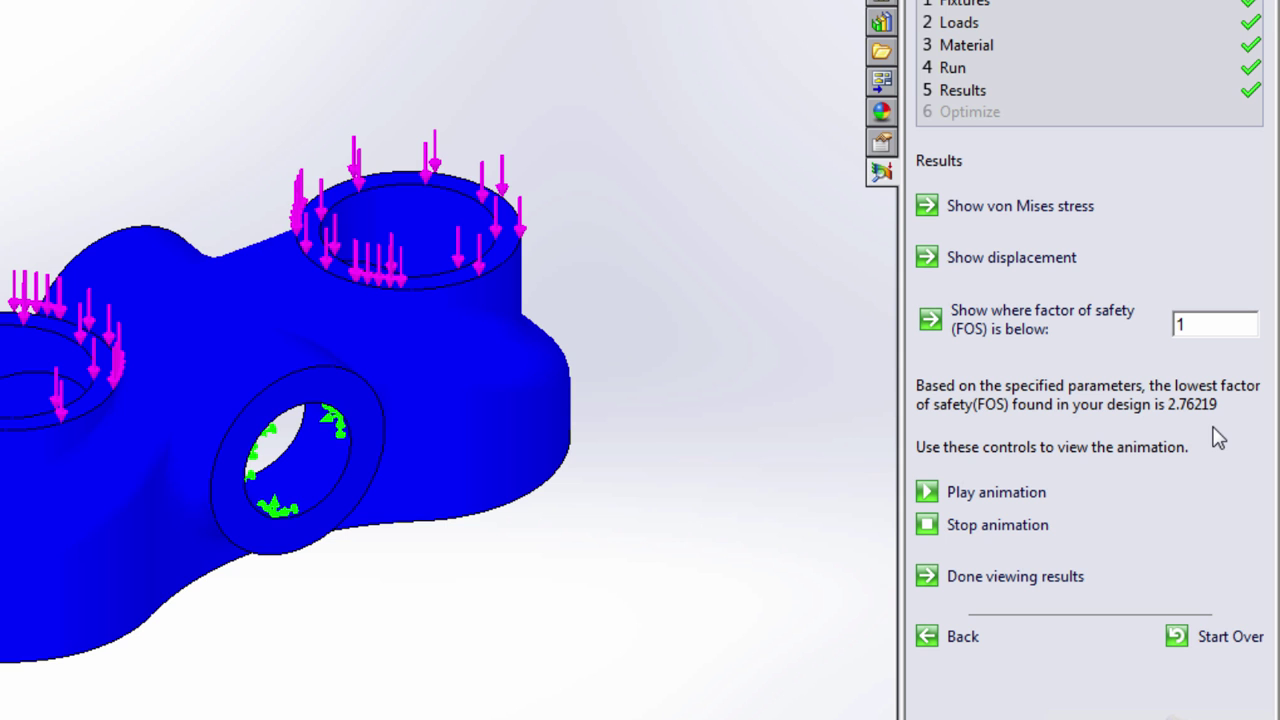
drag(1193, 326, 1178, 326)
text(4)
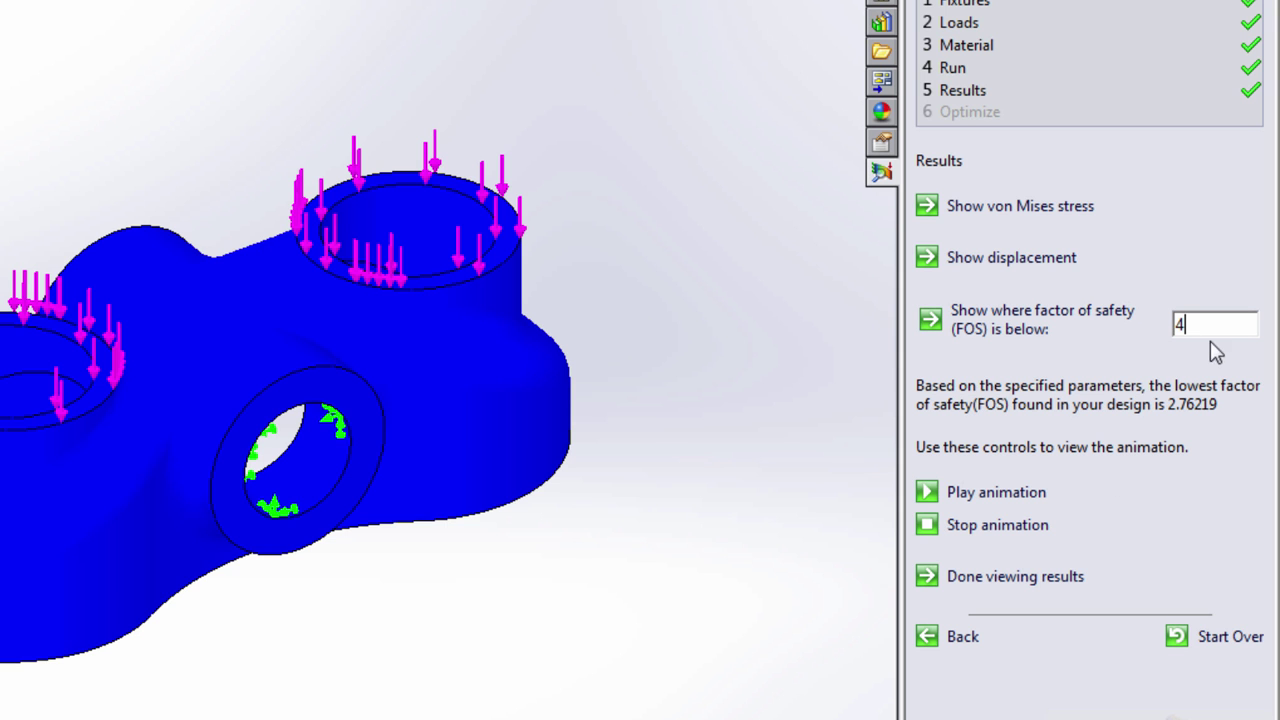
click(982, 330)
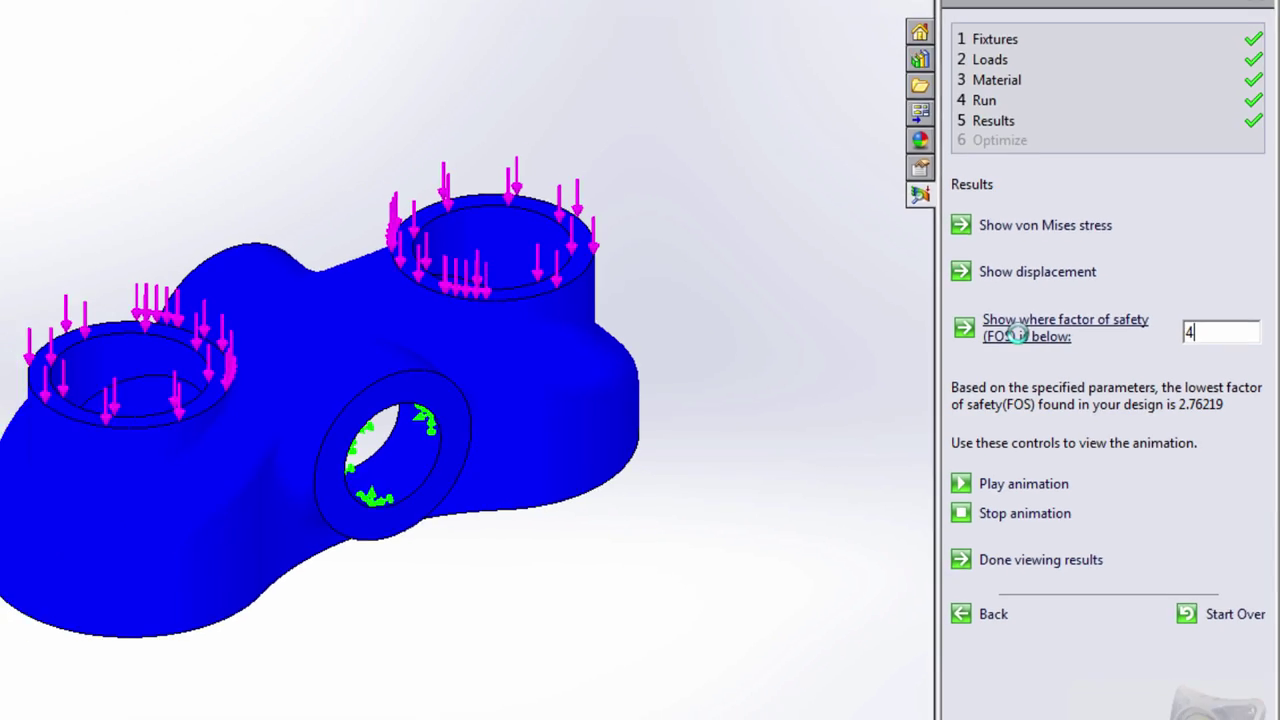
middle_drag(745, 588, 785, 555)
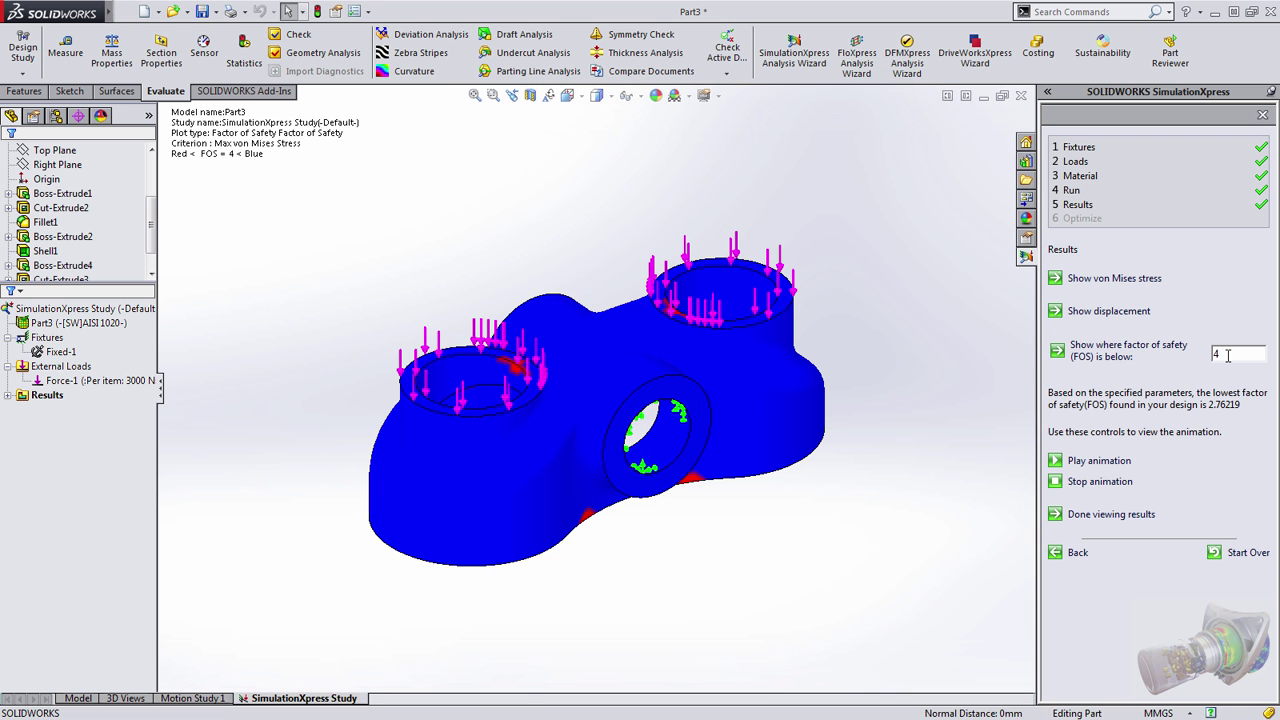
Show the displacement plot and examine how the loaded part deforms
click(1101, 312)
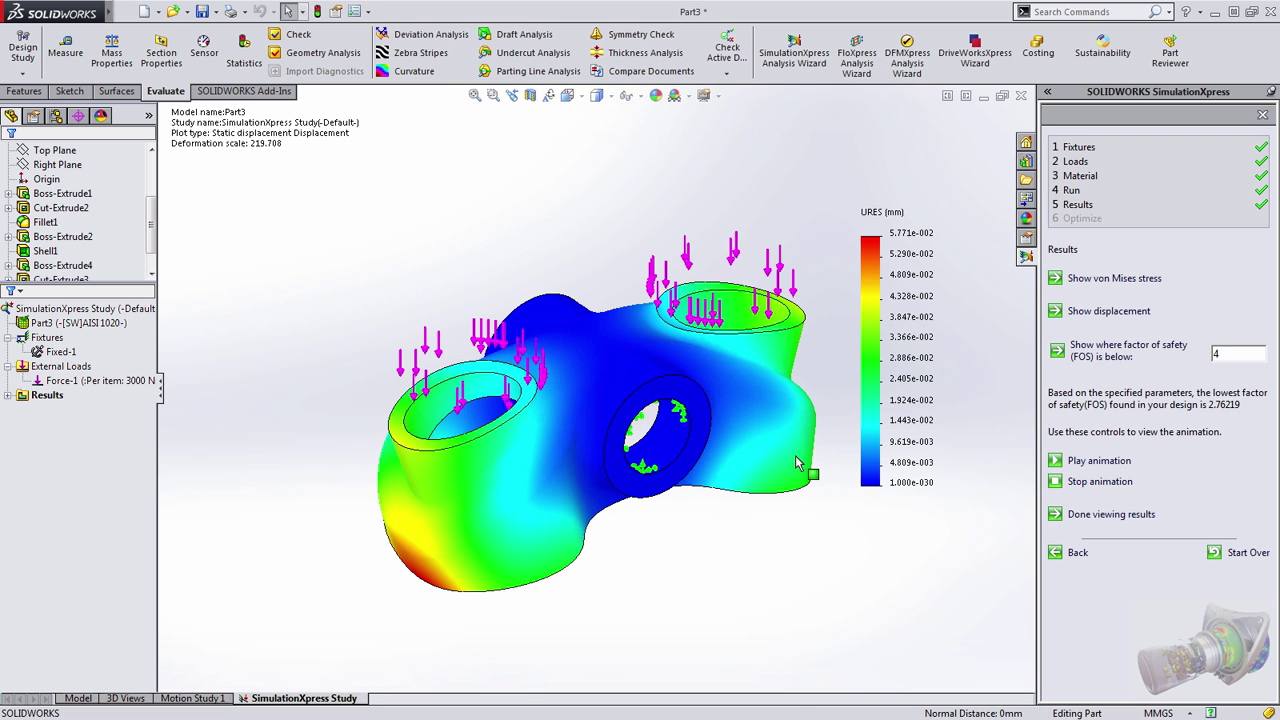
middle_drag(805, 580, 771, 566)
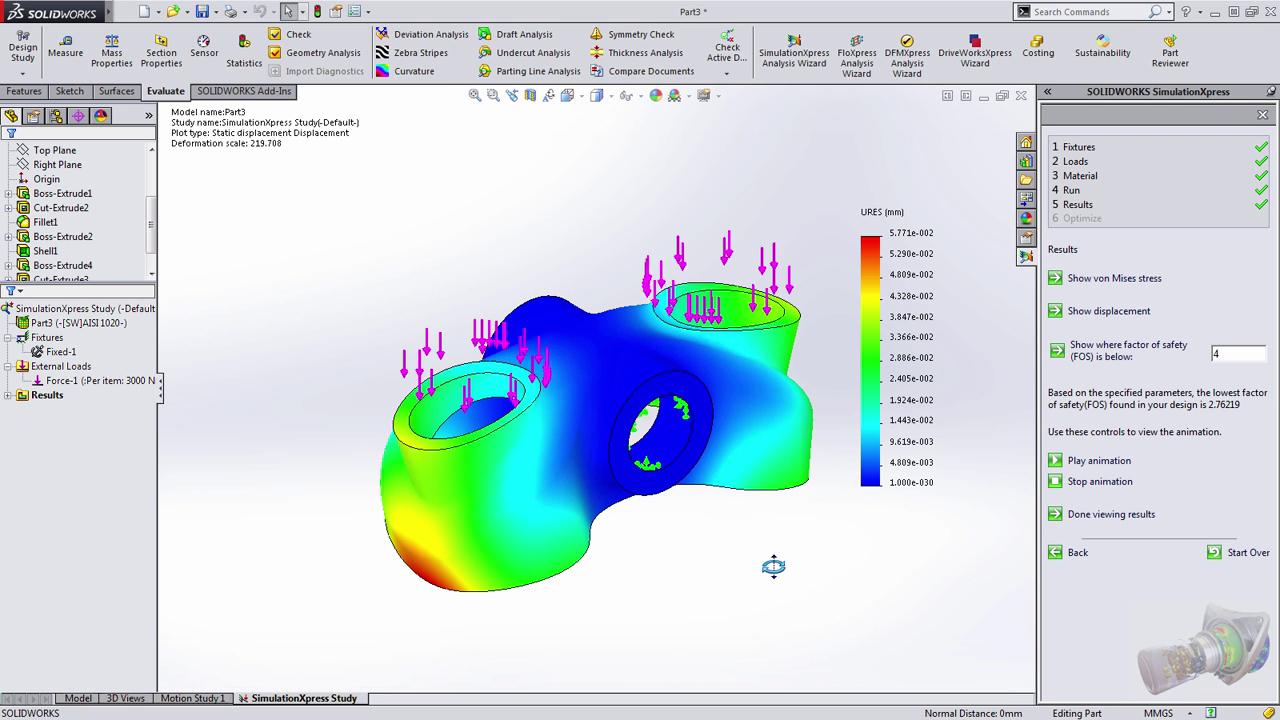